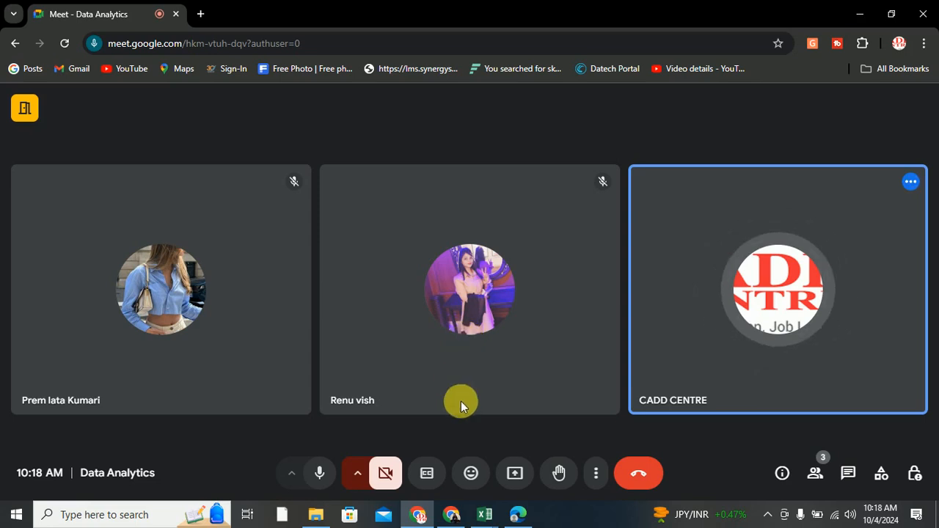
Present the entire screen in the Google Meet call
left_click(516, 473)
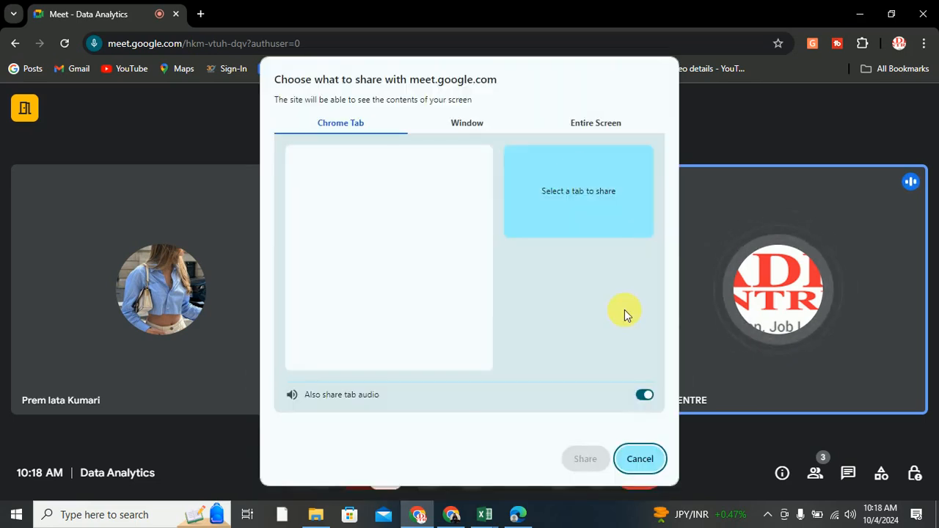
left_click(580, 125)
left_click(377, 247)
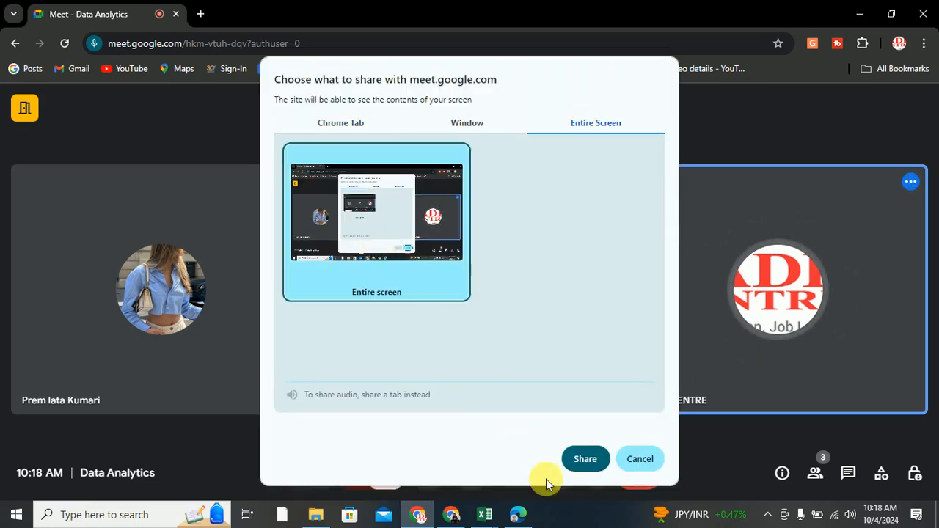
left_click(585, 458)
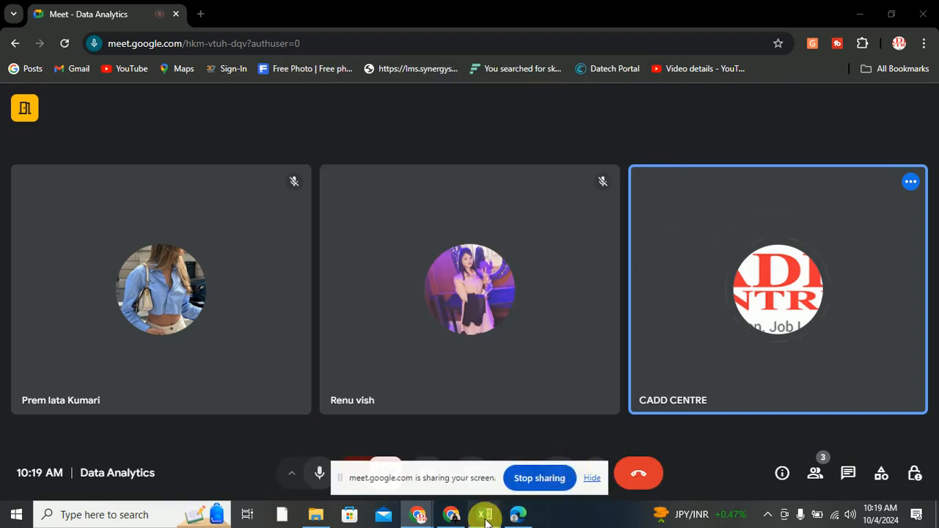
Switch to the Excel workbook and review the Coupon, Payment Method, Product and Region headers of the sales data
mouse_move(484, 514)
left_click(451, 474)
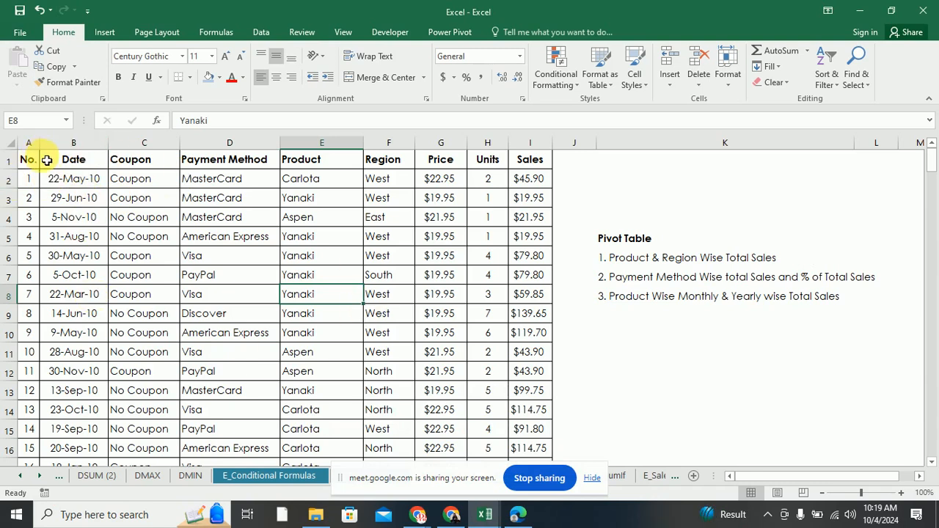
left_click(139, 157)
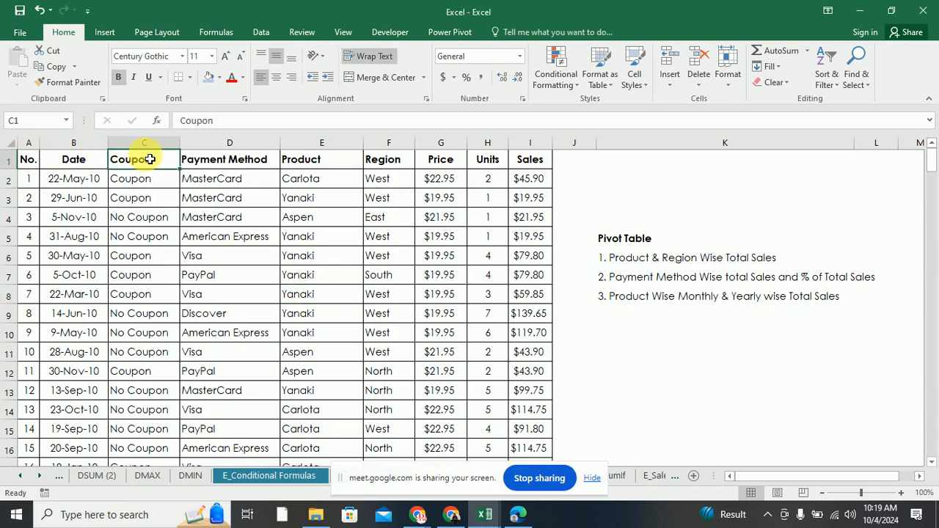
left_click(210, 159)
left_click(301, 159)
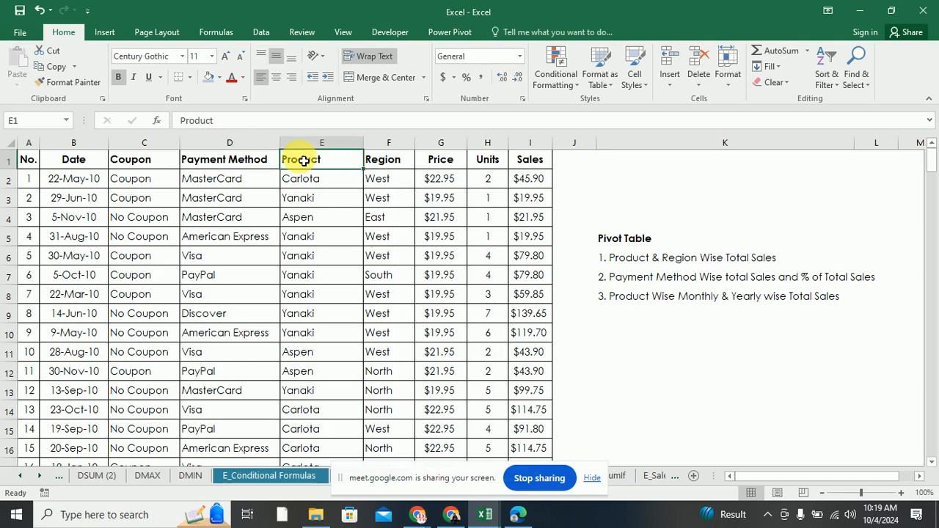
left_click(385, 163)
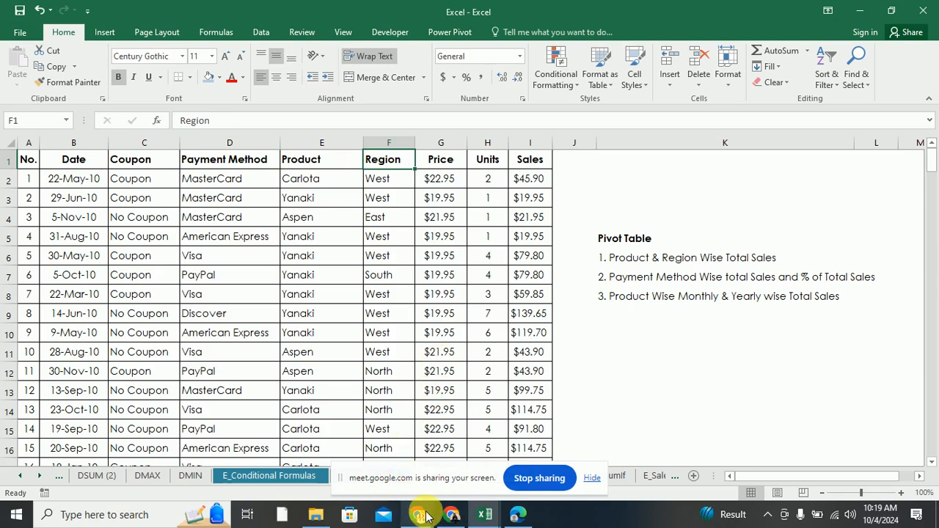
Check the Google Meet call and return to the Excel workbook
mouse_move(423, 516)
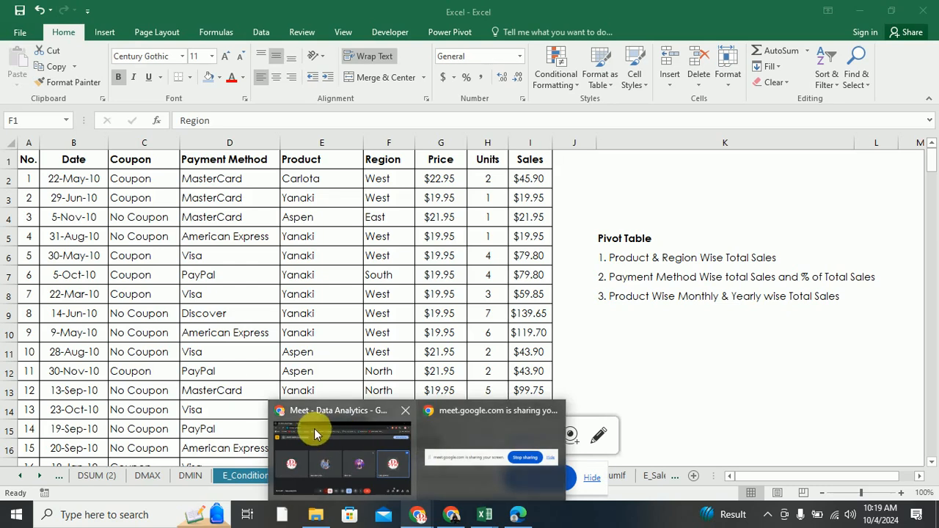
left_click(347, 435)
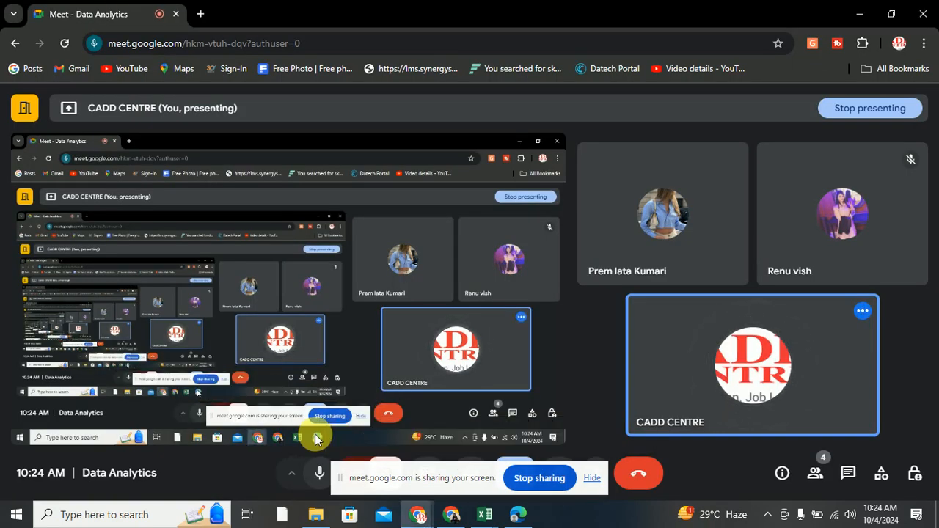
mouse_move(484, 514)
left_click(455, 479)
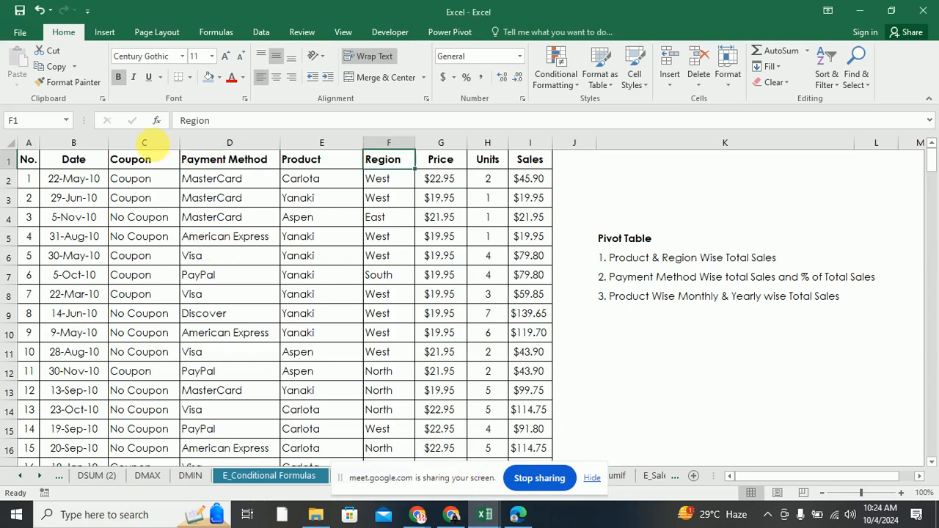
Examine the sales data column by column, from Date and Coupon through Product and Region to Price, Units and Sales
mouse_move(51, 142)
left_mouse_down()
mouse_move(512, 129)
mouse_move(539, 139)
left_mouse_up()
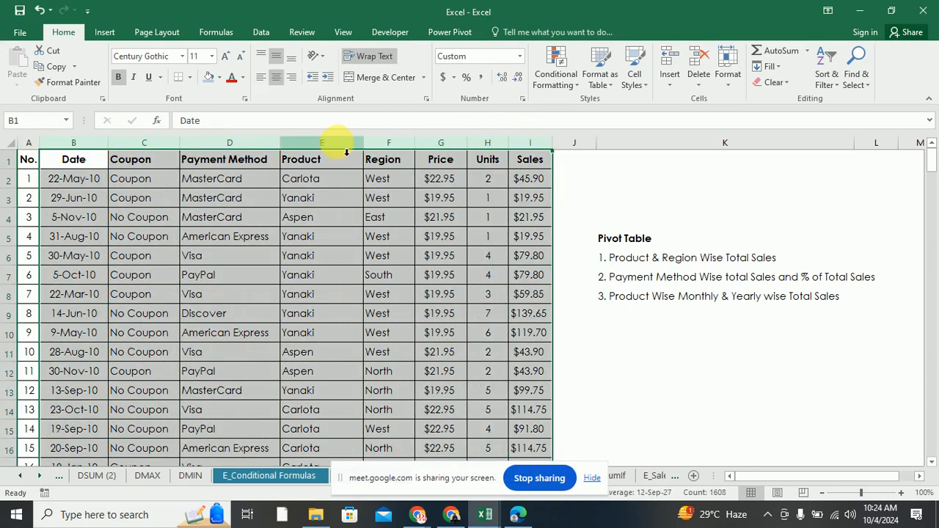
left_click(384, 143)
left_click(321, 142)
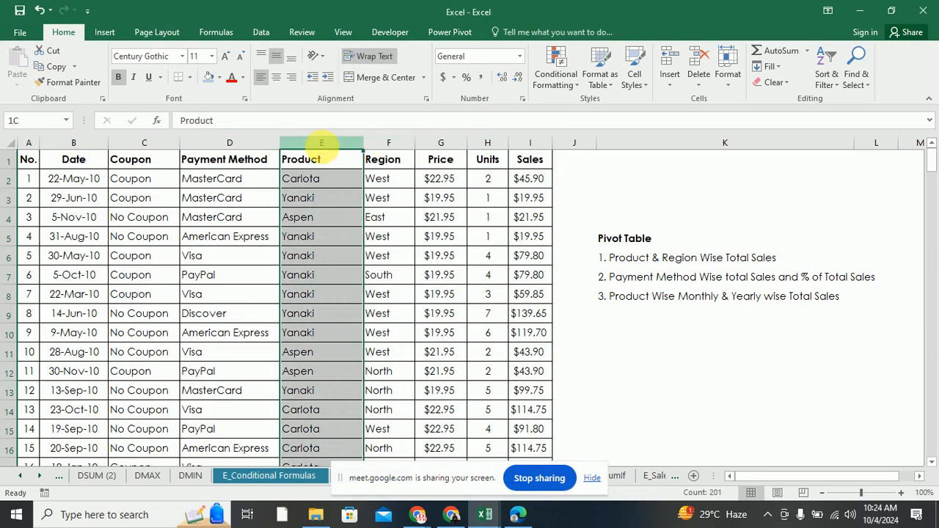
left_click(222, 143)
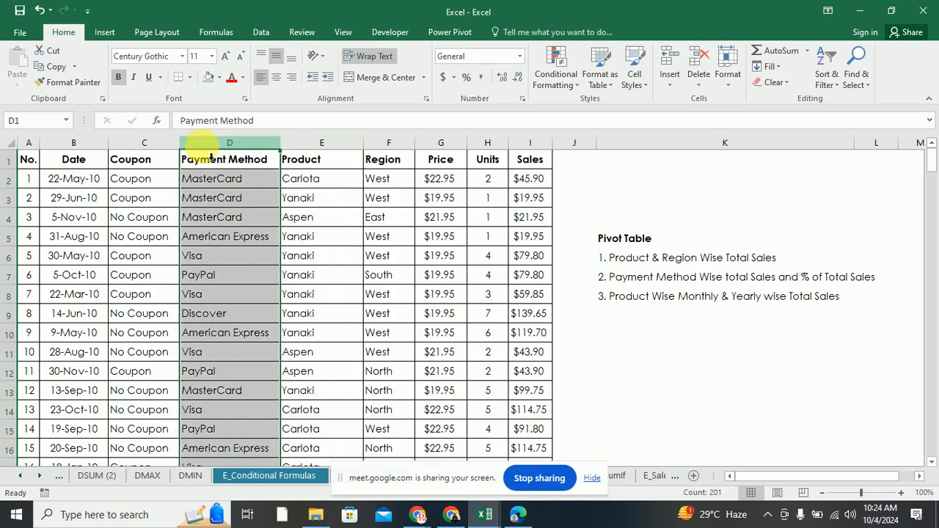
left_click(145, 142)
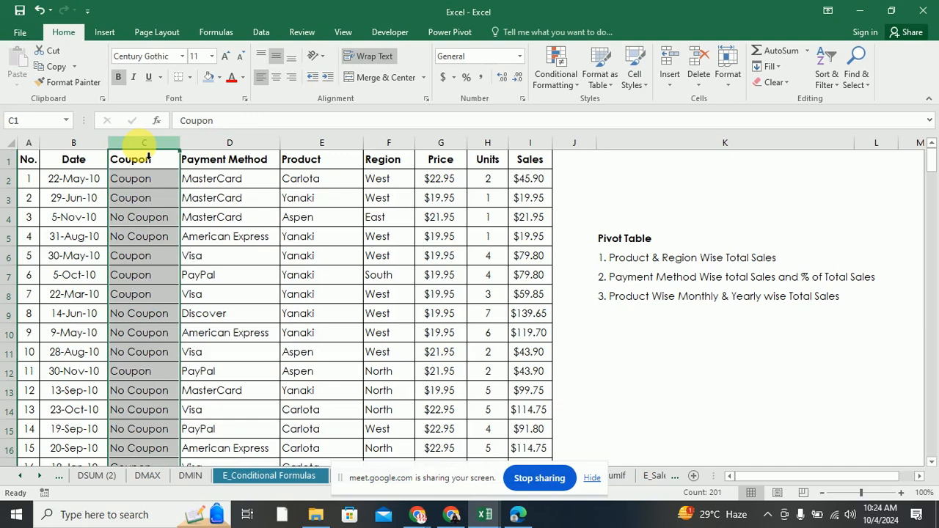
left_click(73, 143)
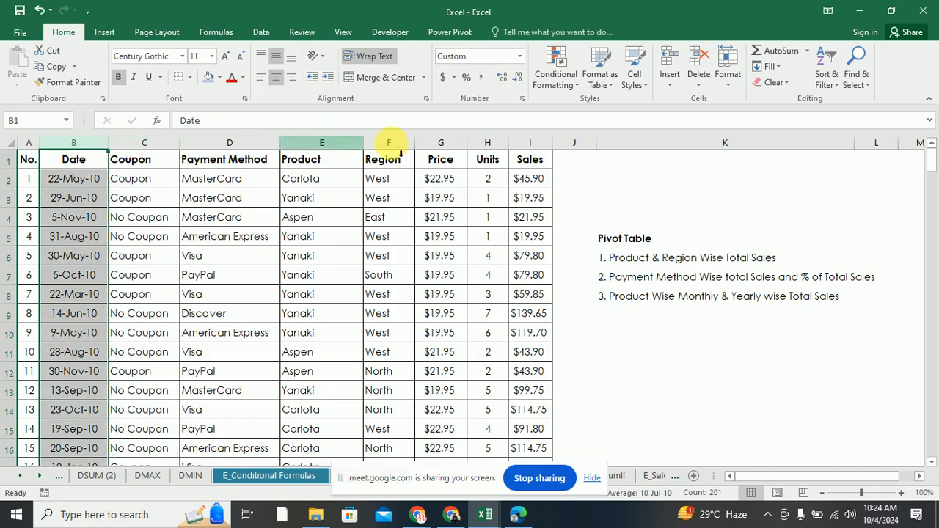
left_click(440, 142)
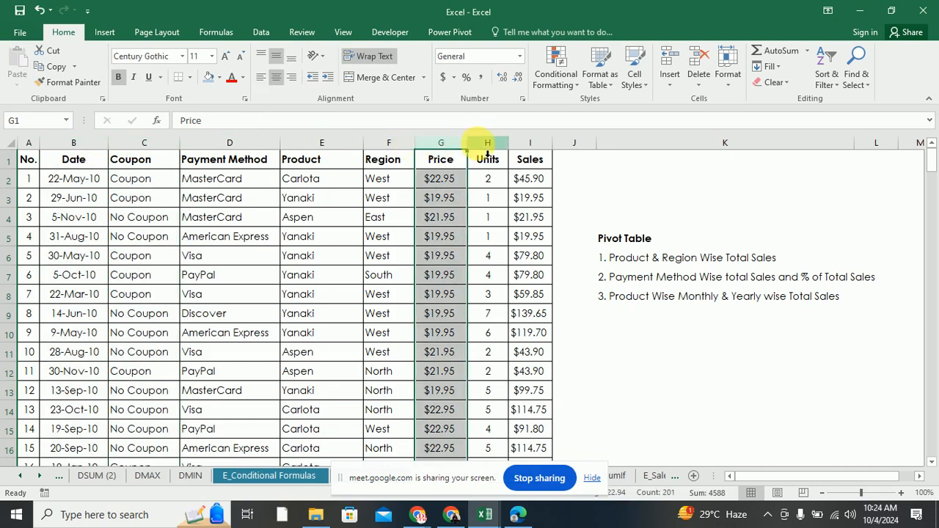
left_click(487, 144)
left_click(532, 144)
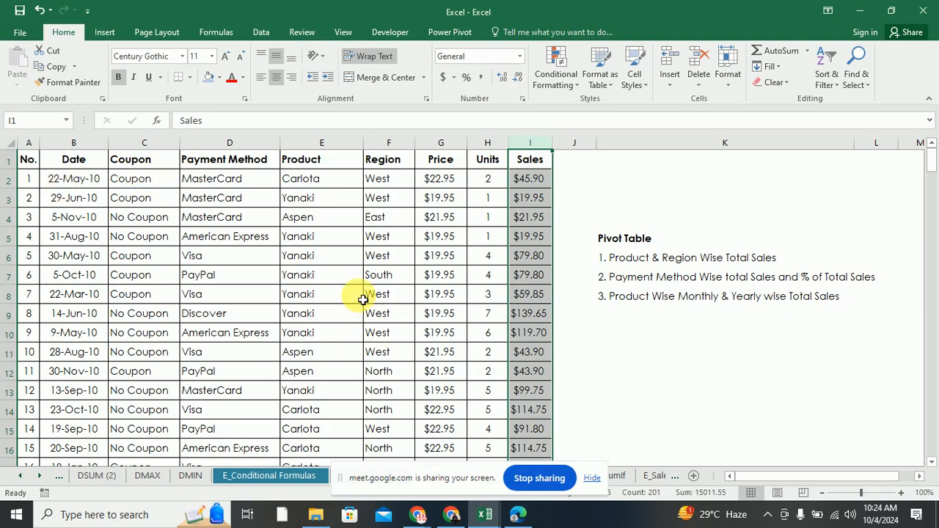
left_click(329, 183)
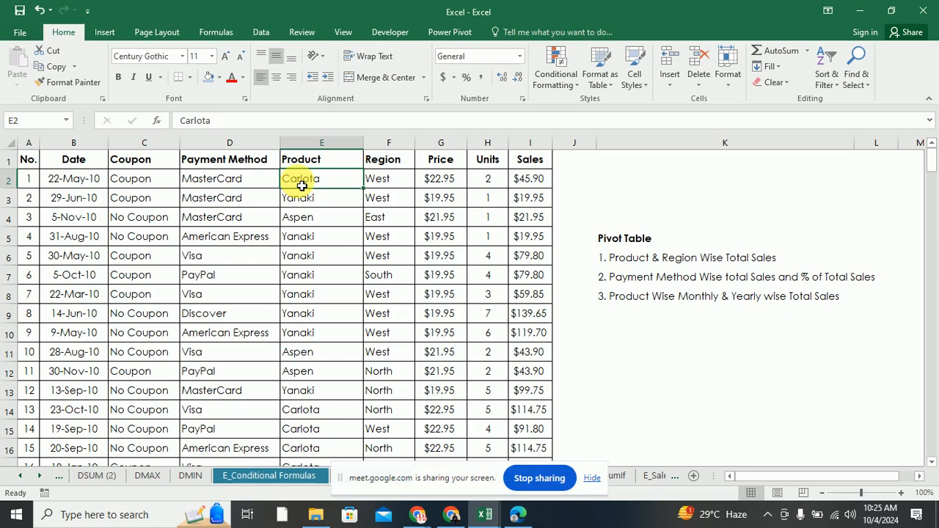
Hide the screen-sharing notice and create a PivotTable from range A1:I201 at cell K10 of the existing E_Pivot 1 worksheet
left_click(592, 478)
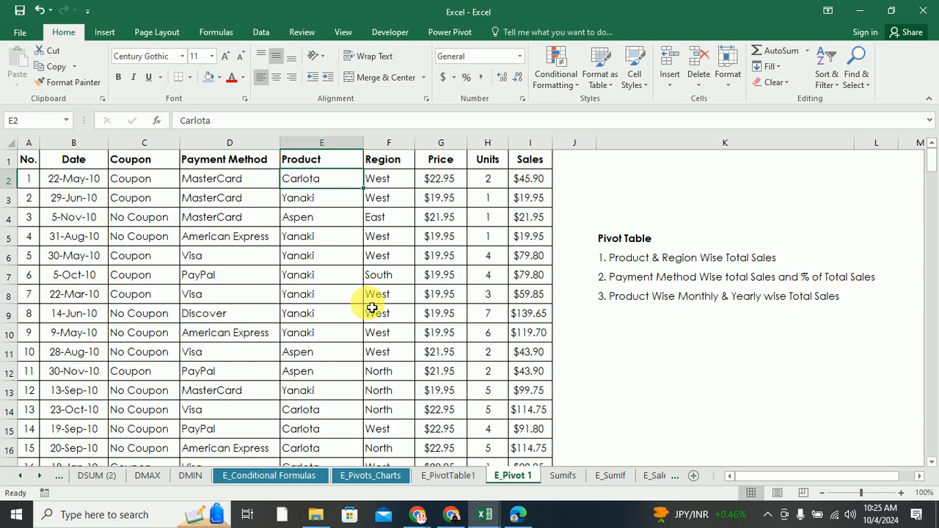
left_click(102, 33)
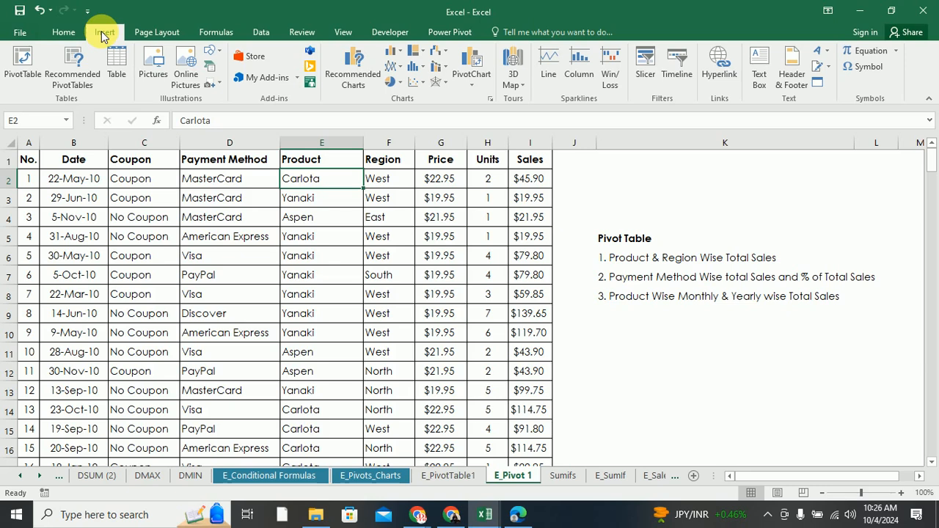
left_click(21, 76)
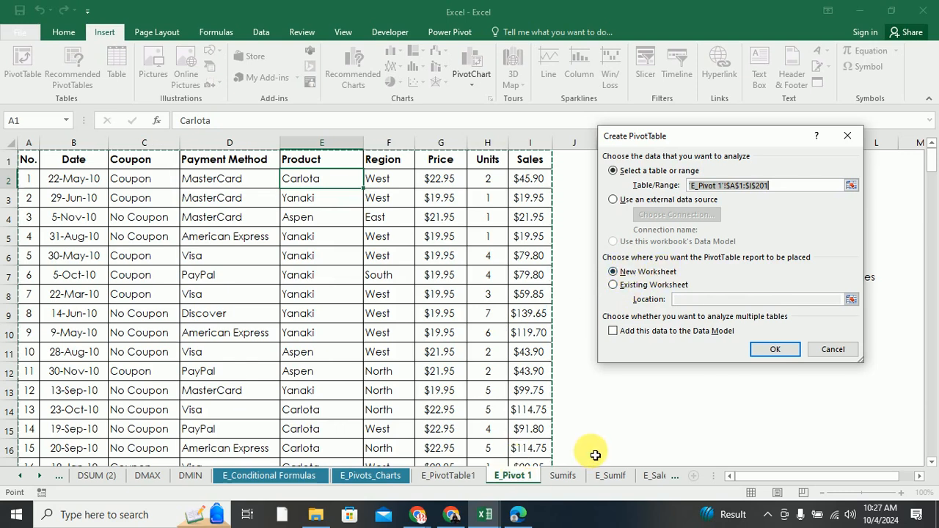
left_click(637, 284)
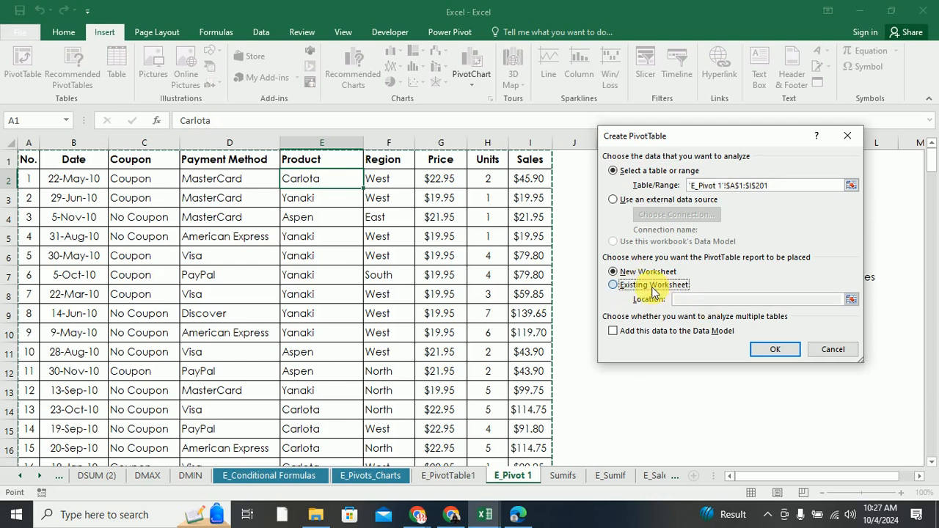
left_click_drag(606, 139, 289, 145)
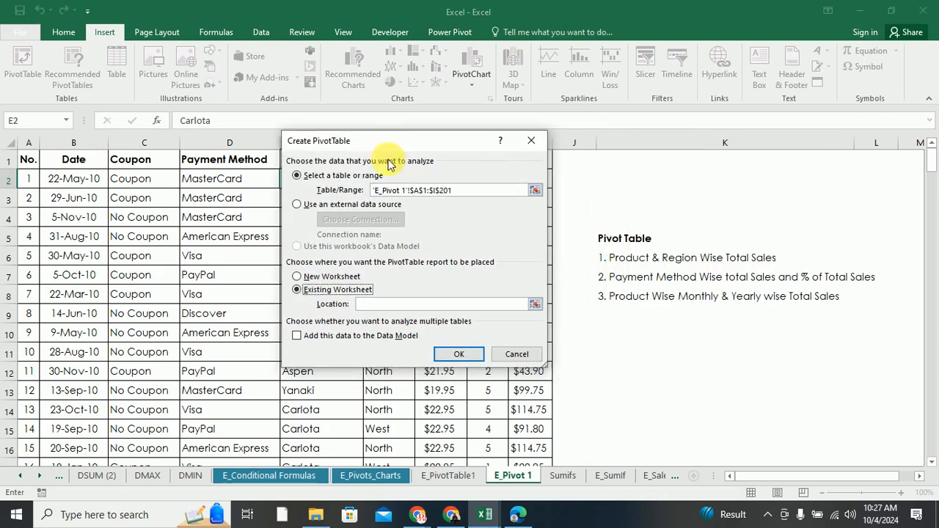
left_click(536, 307)
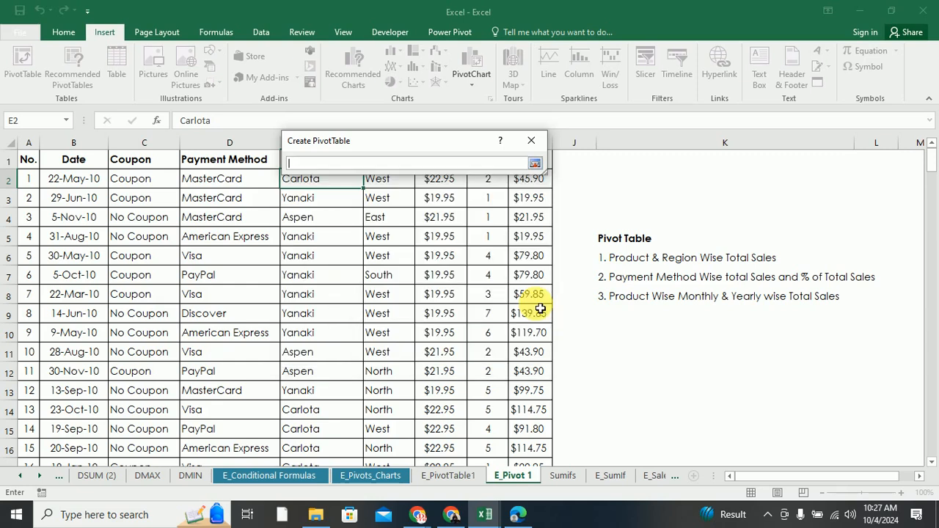
left_click(613, 332)
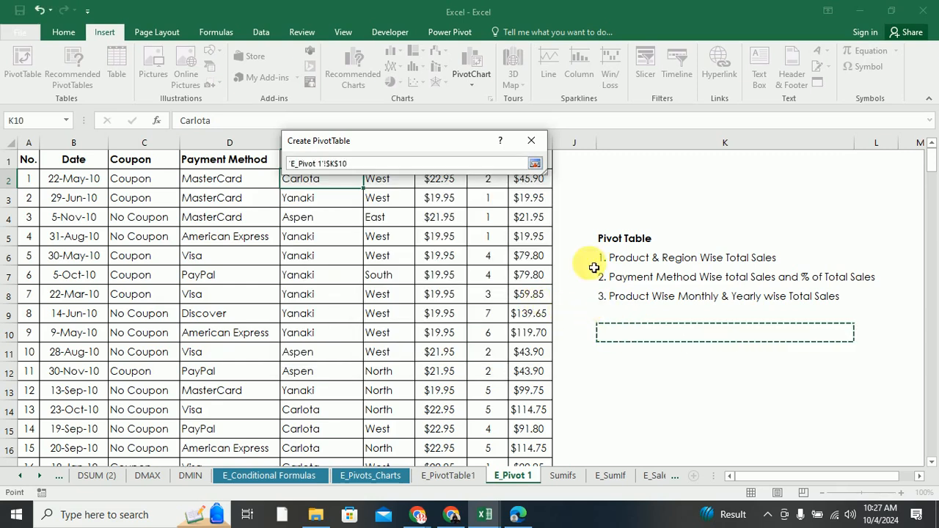
left_click(535, 164)
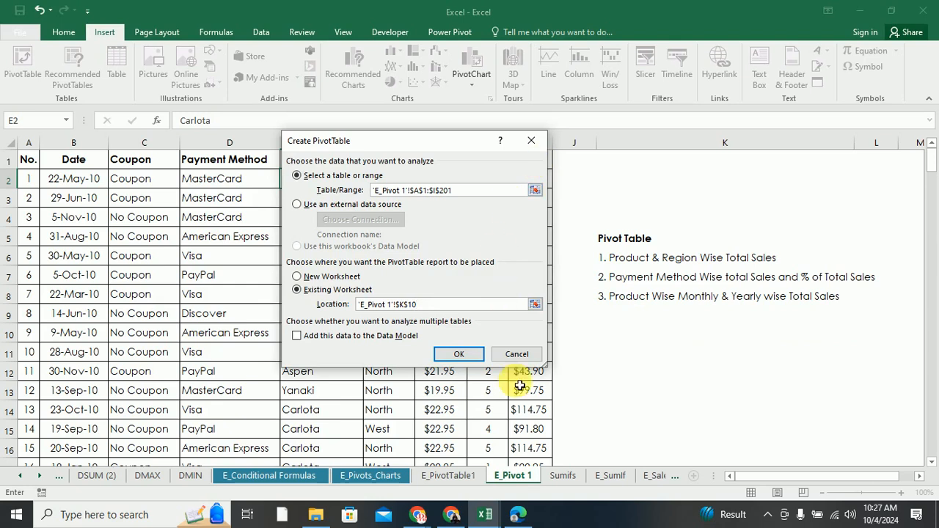
left_click(467, 359)
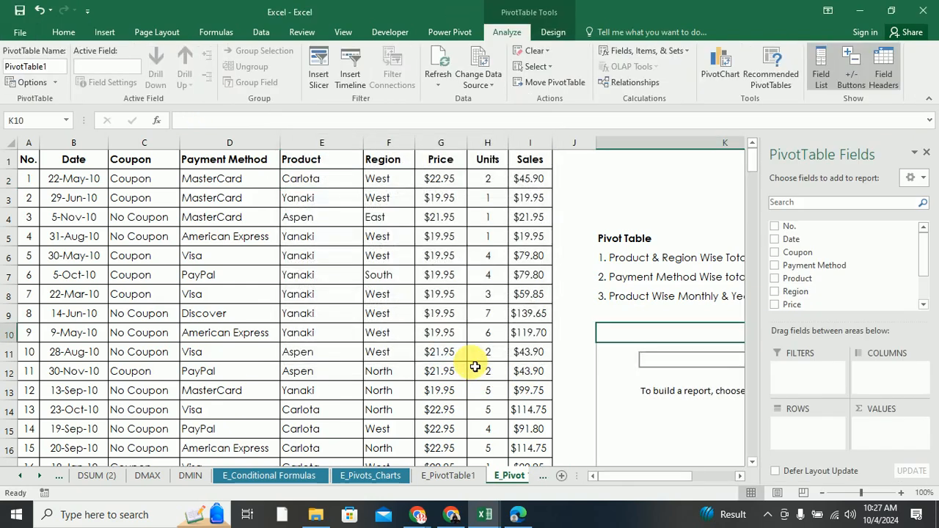
Rename the new PivotTable as ProductRegionSales
left_click_drag(627, 481, 649, 436)
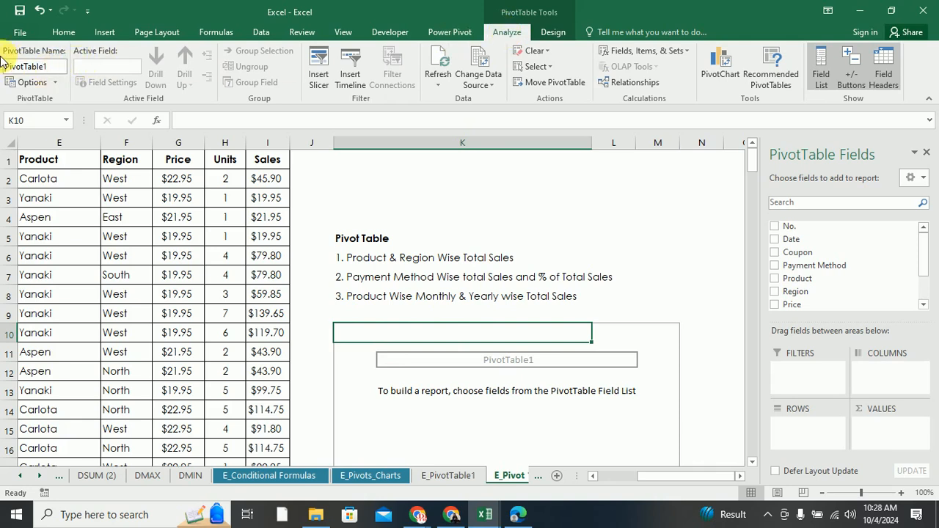
left_click_drag(3, 64, 57, 66)
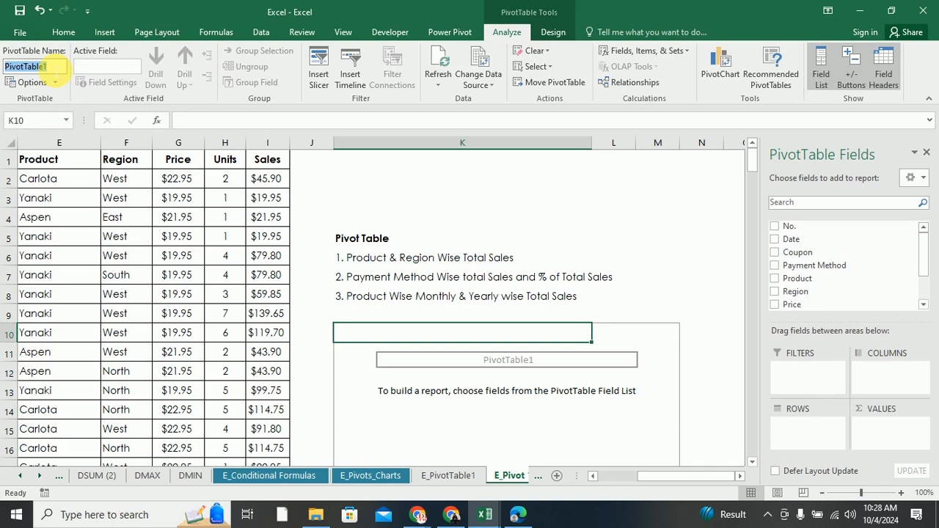
type("ProductRegion")
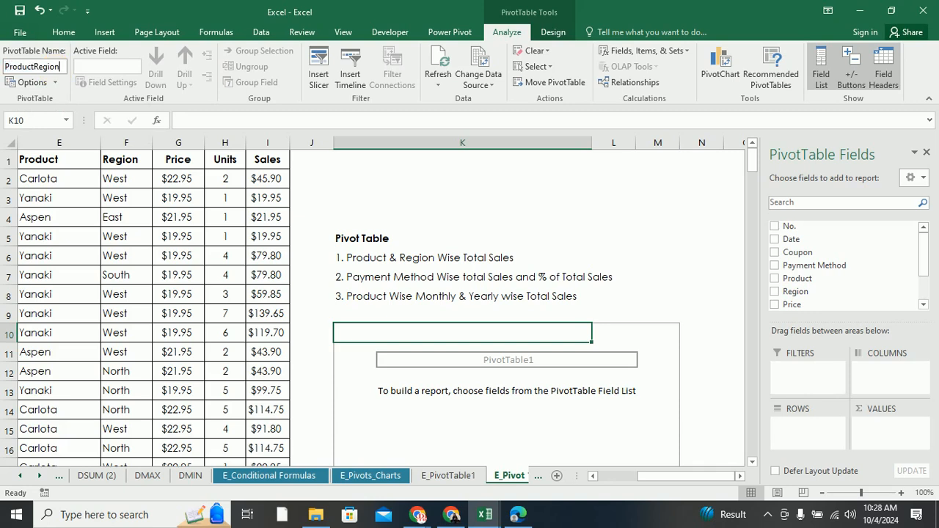
type("Sales")
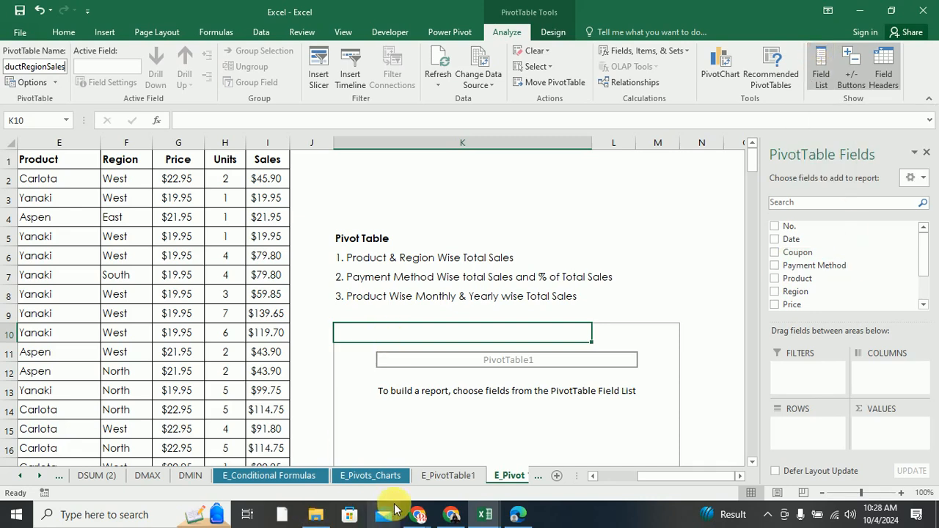
Mute and unmute the microphone in the Google Meet call, and return to the sales data in Excel
mouse_move(415, 515)
left_click(358, 474)
left_click(320, 473)
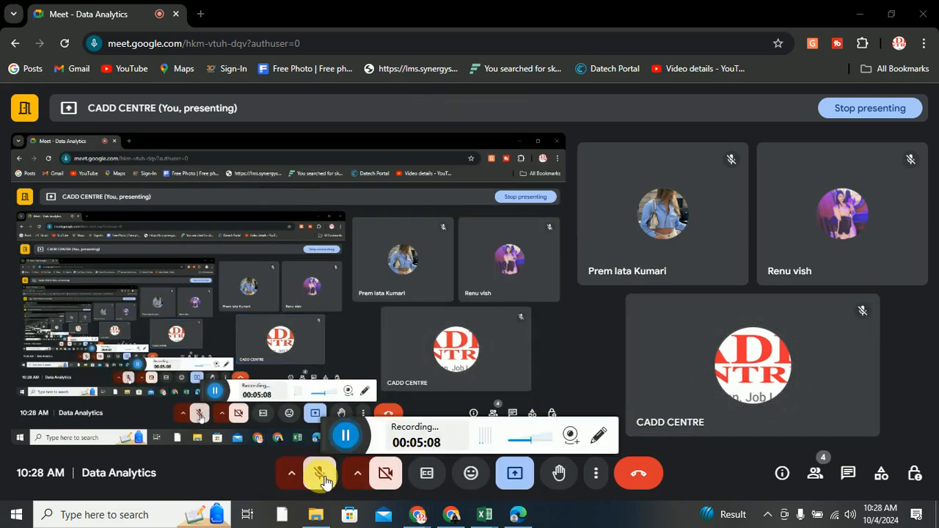
left_click(319, 473)
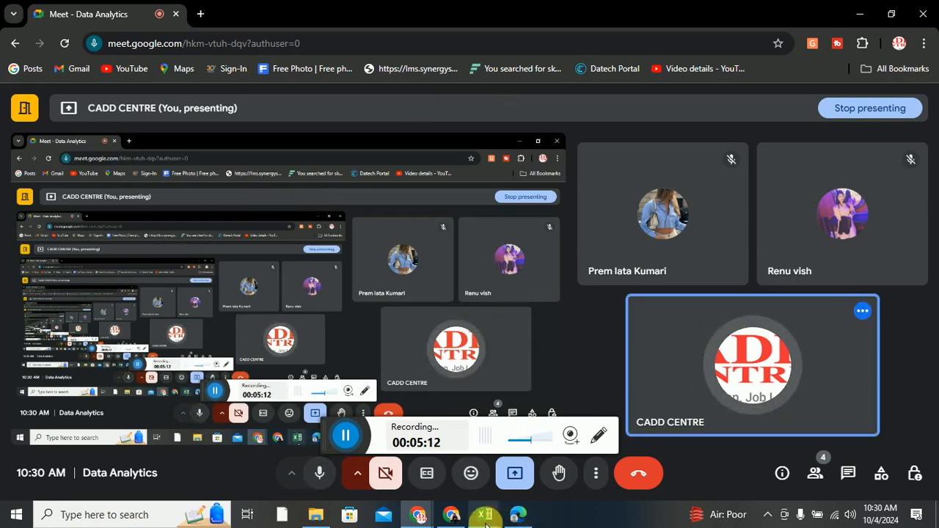
mouse_move(484, 514)
left_click(430, 469)
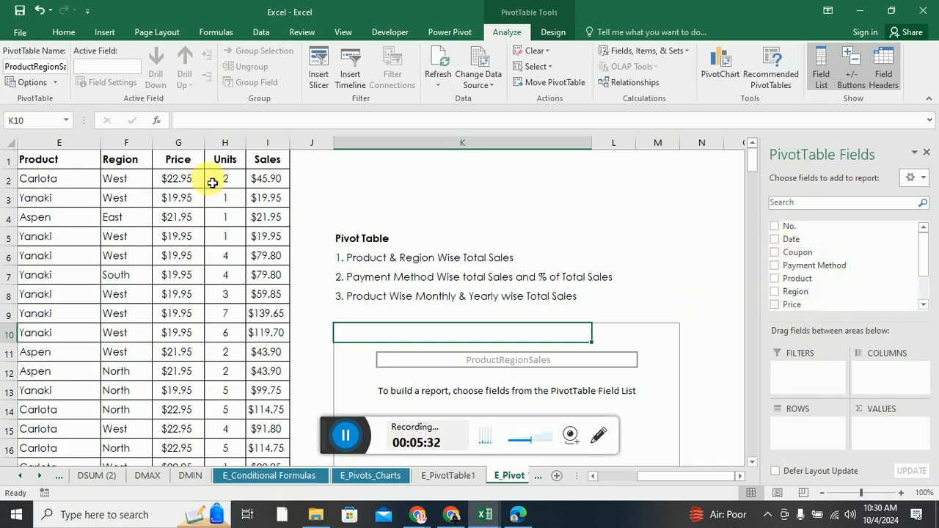
left_click_drag(691, 476, 650, 478)
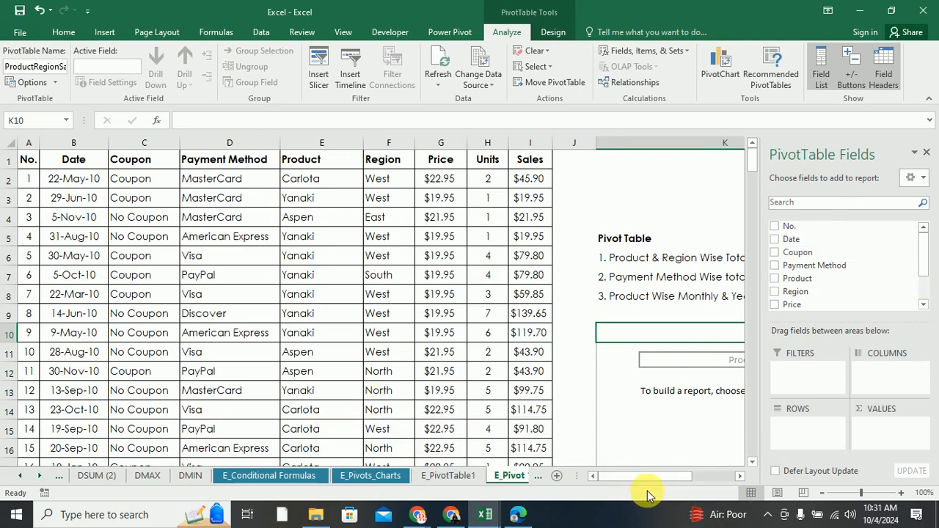
Try the Product field as column labels and as row labels, and remove it from the PivotTable
left_click_drag(641, 478, 668, 480)
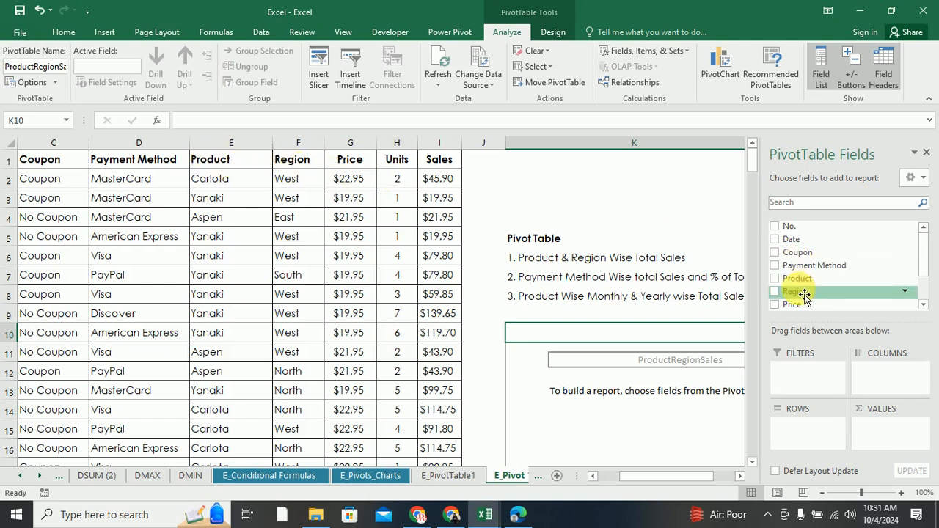
left_click_drag(799, 286, 882, 381)
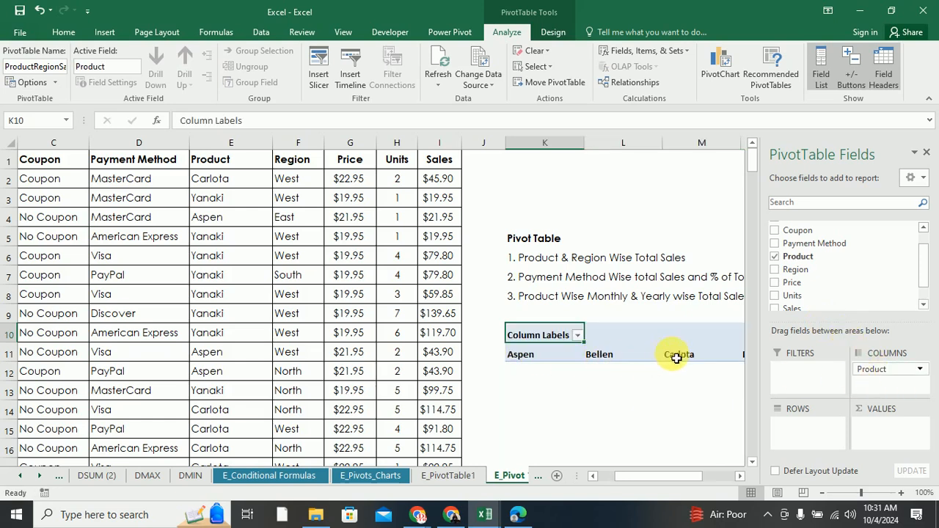
left_click_drag(886, 371, 813, 429)
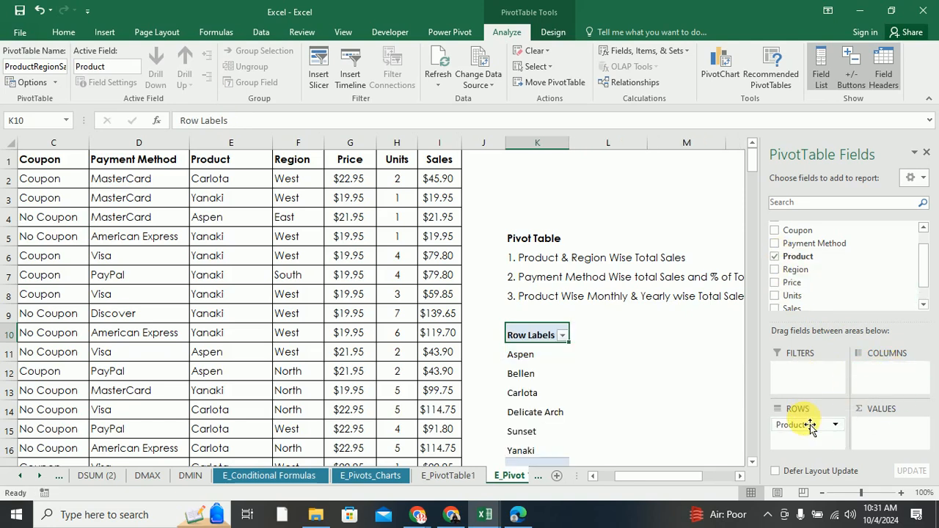
left_click(807, 426)
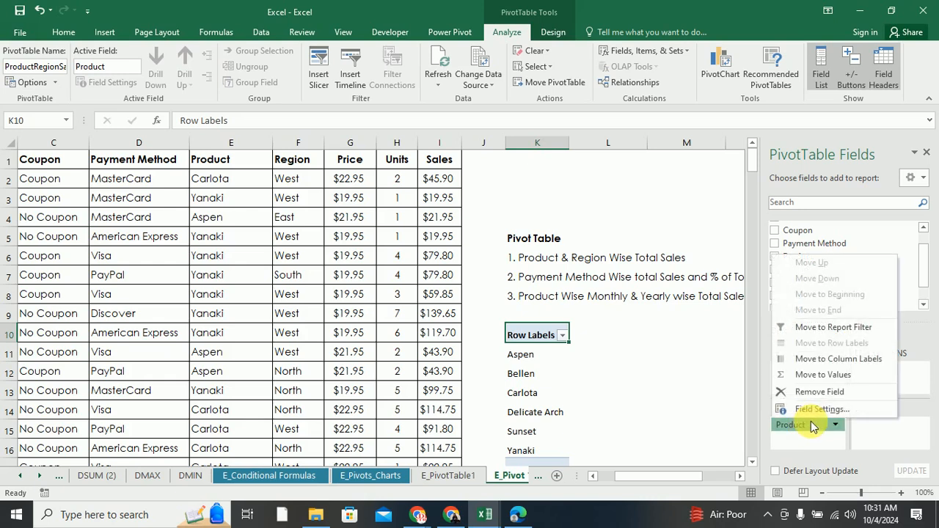
left_click(803, 389)
Lay out the PivotTable with Region in the columns area and Product in the rows area
left_click_drag(792, 269, 881, 372)
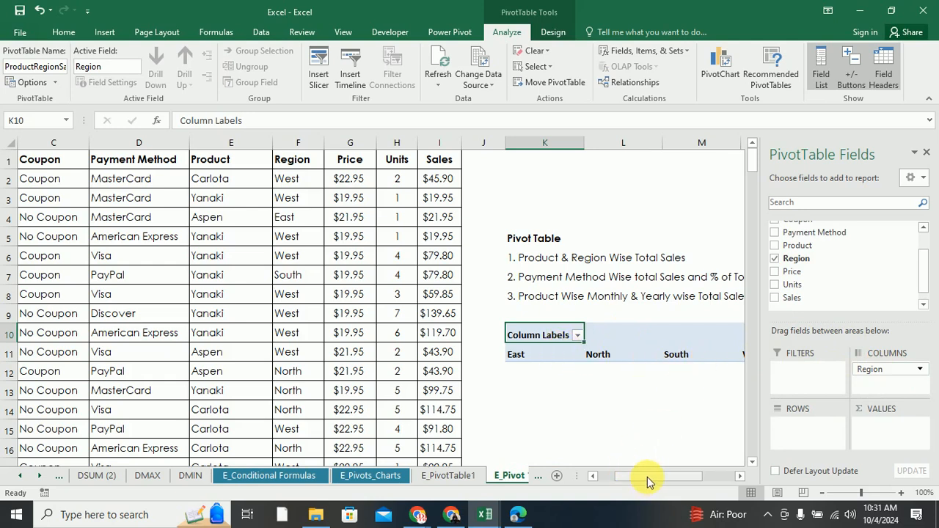
left_click_drag(647, 477, 670, 469)
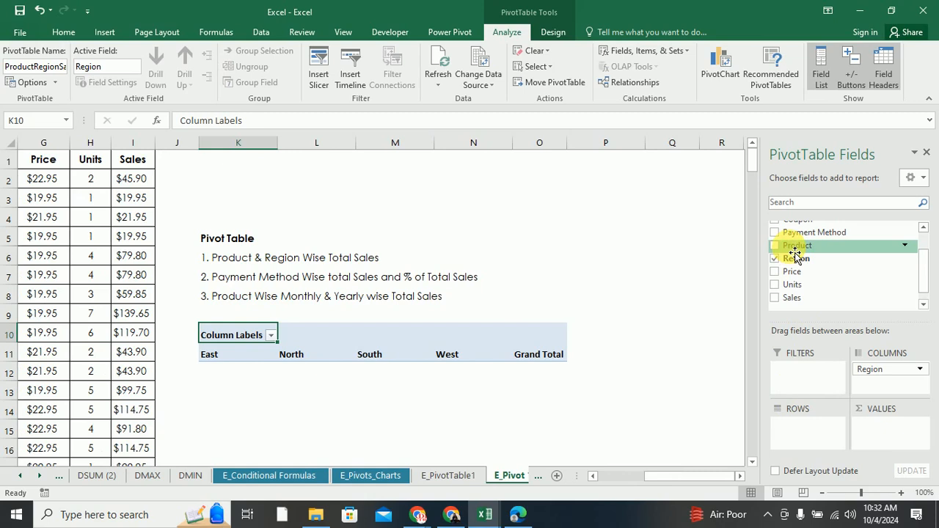
left_click_drag(795, 253, 807, 433)
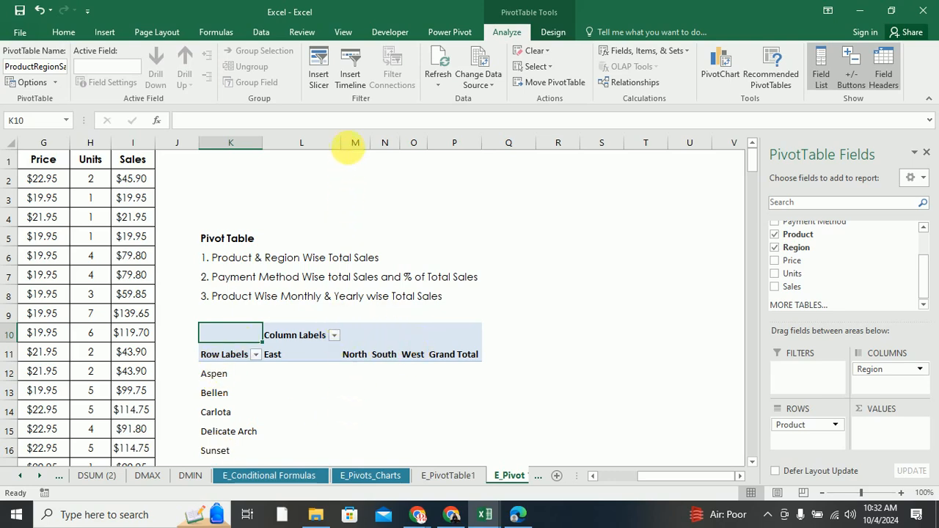
left_click_drag(346, 147, 323, 144)
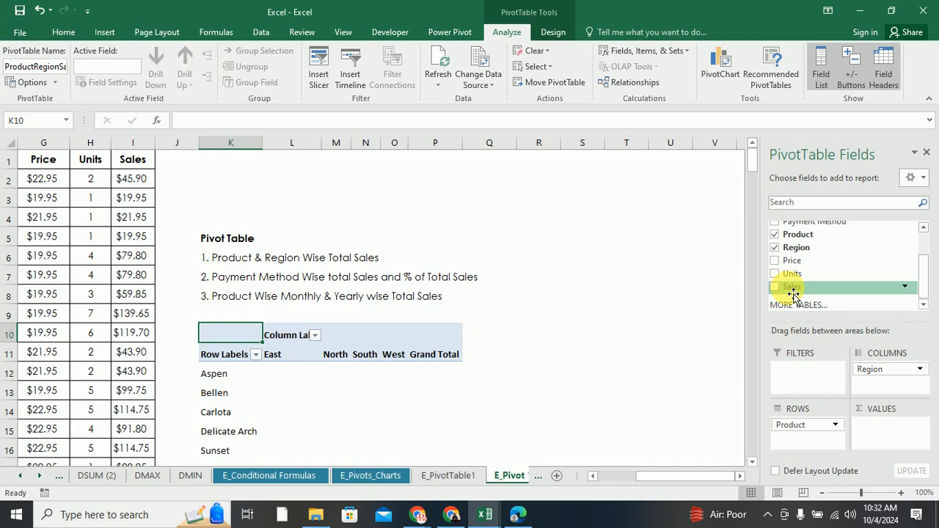
Add Sales as summed values to the PivotTable and compare the product and region totals with the source data
left_click_drag(792, 294, 884, 436)
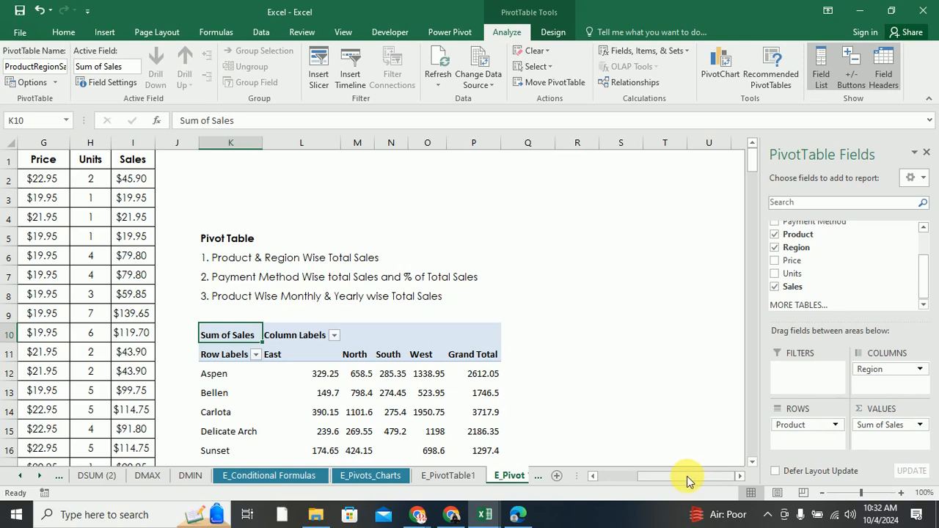
left_click_drag(691, 475, 624, 476)
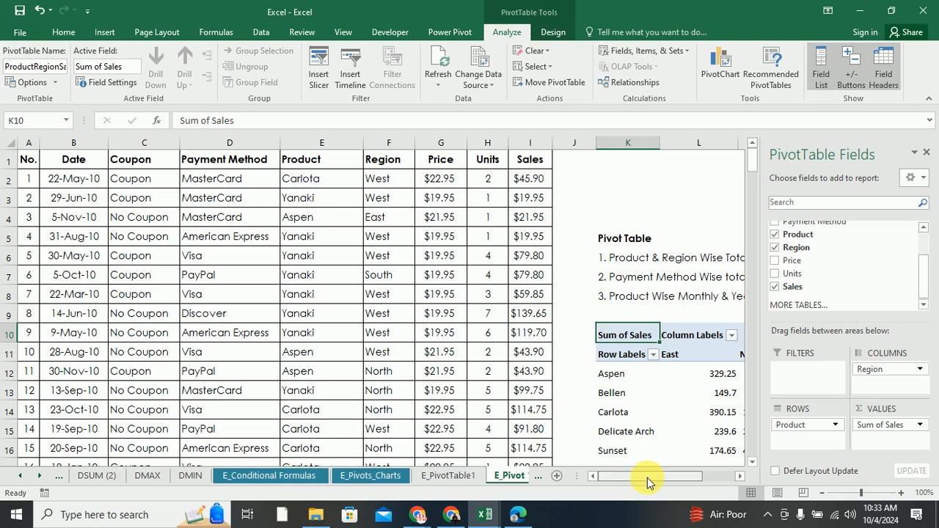
left_click_drag(646, 478, 672, 478)
mouse_move(549, 381)
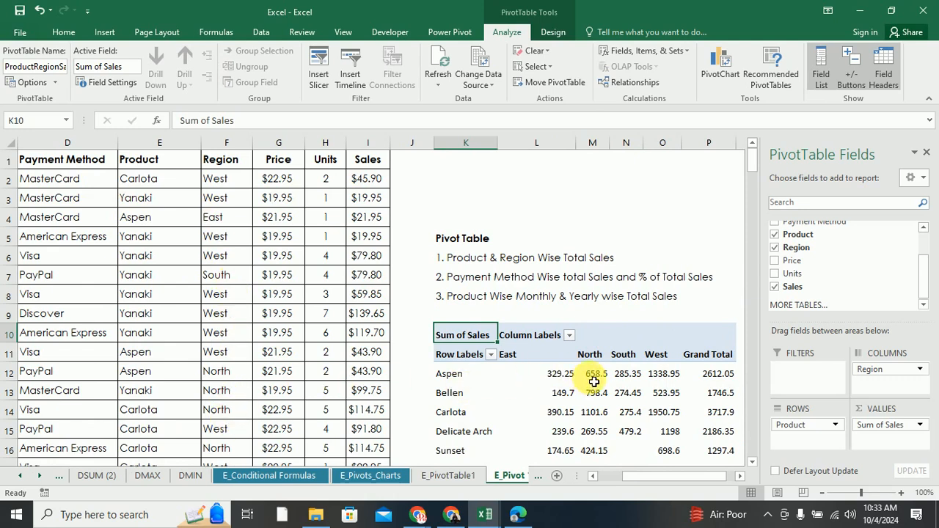
mouse_move(594, 381)
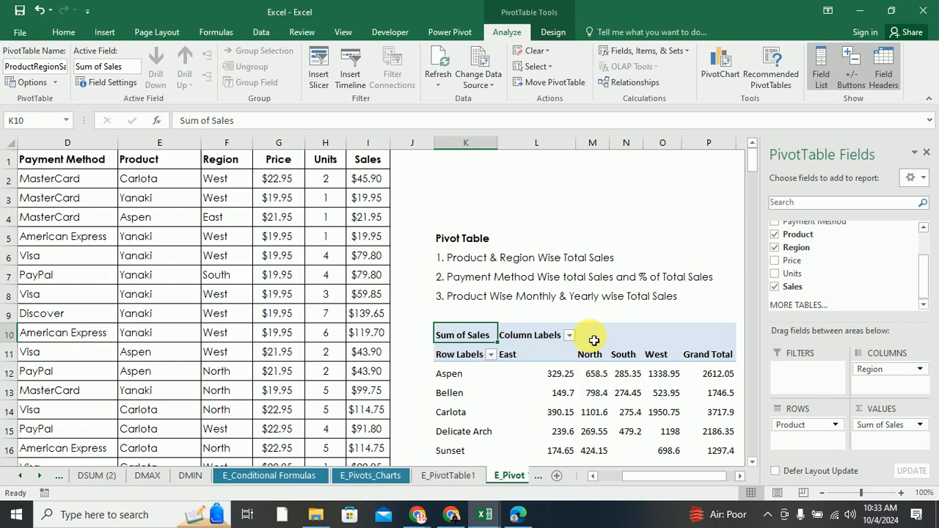
left_click_drag(676, 478, 680, 478)
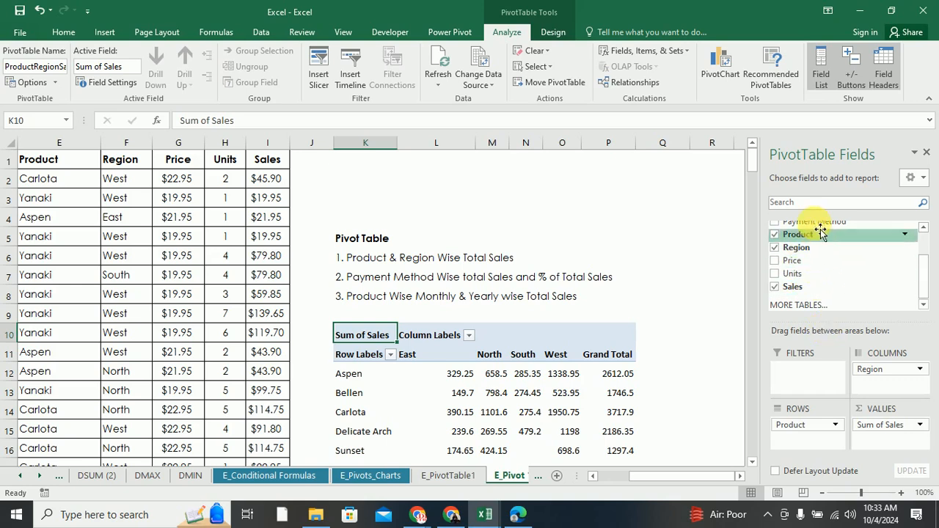
Add Payment Method as a report filter, accepting replacement of the existing worksheet data above the PivotTable
left_click_drag(818, 231, 800, 379)
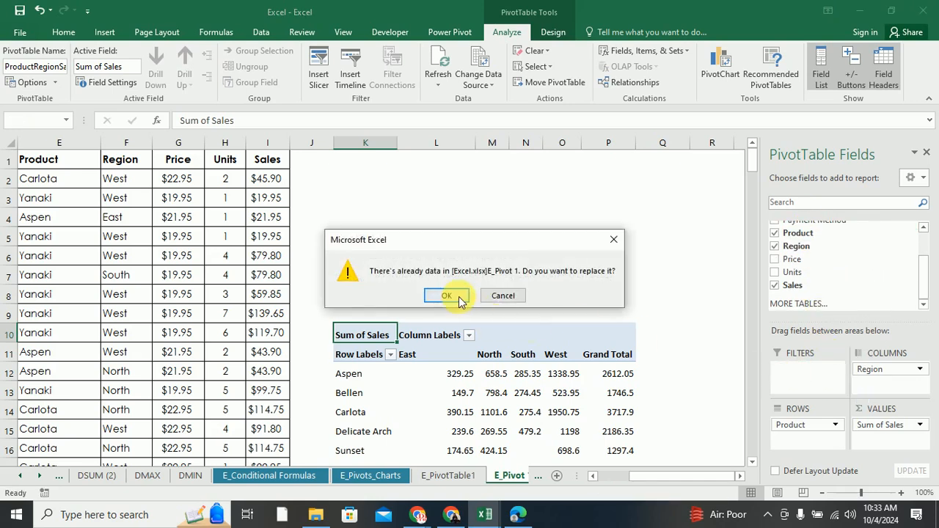
left_click(447, 296)
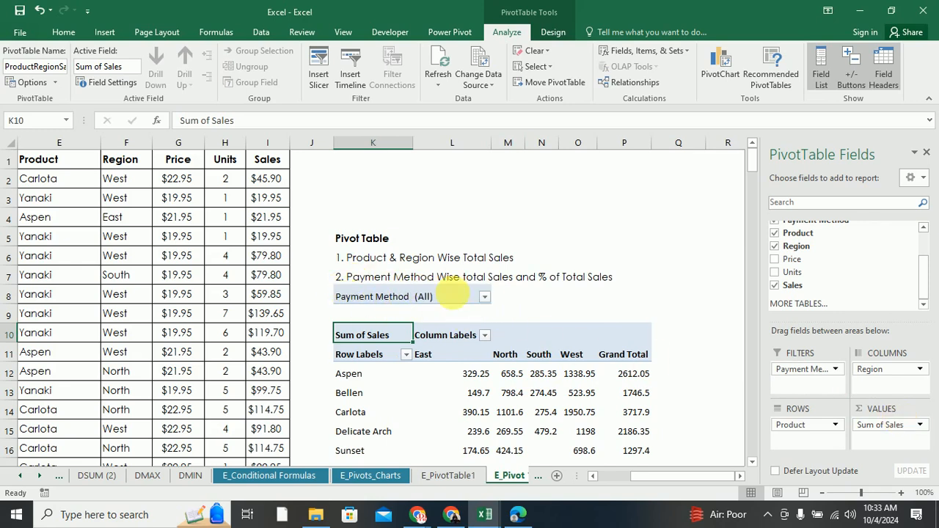
Filter the PivotTable to the American Express payment method and check Aspen's sales across the regions
left_click(484, 297)
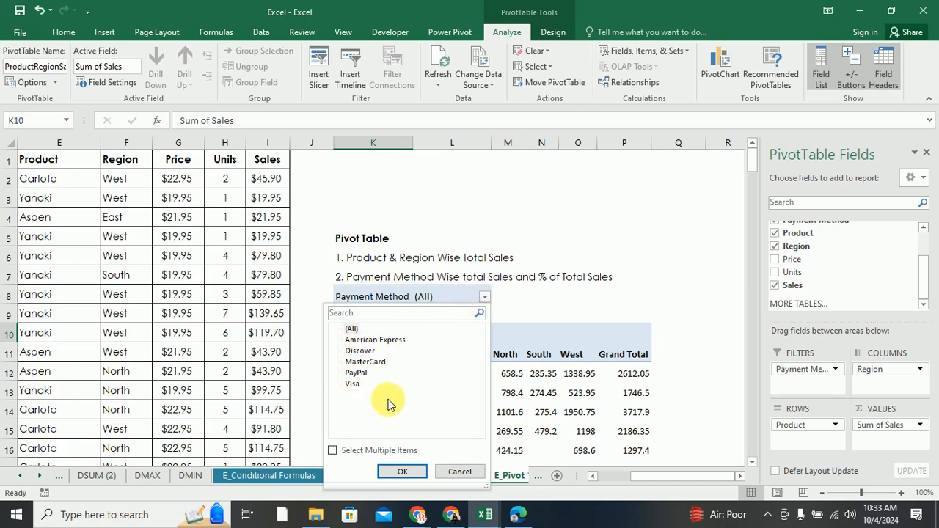
left_click(363, 342)
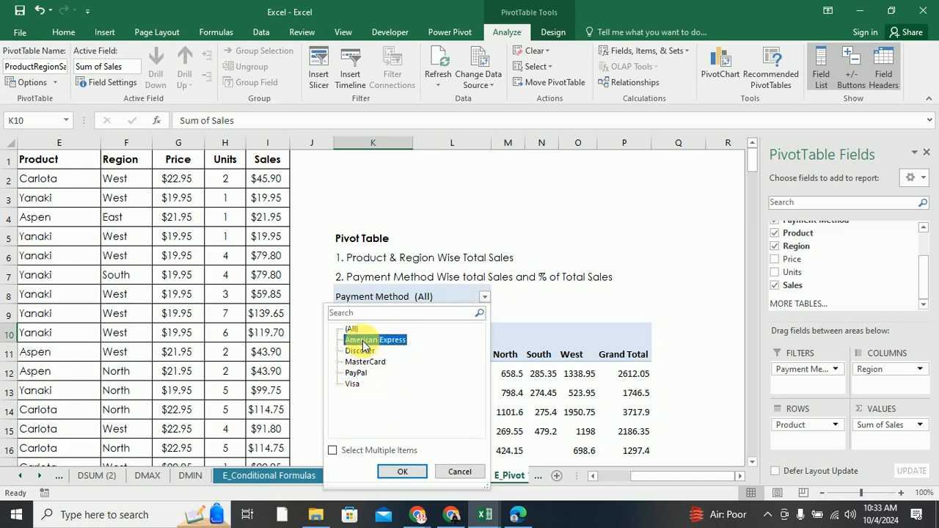
left_click(392, 471)
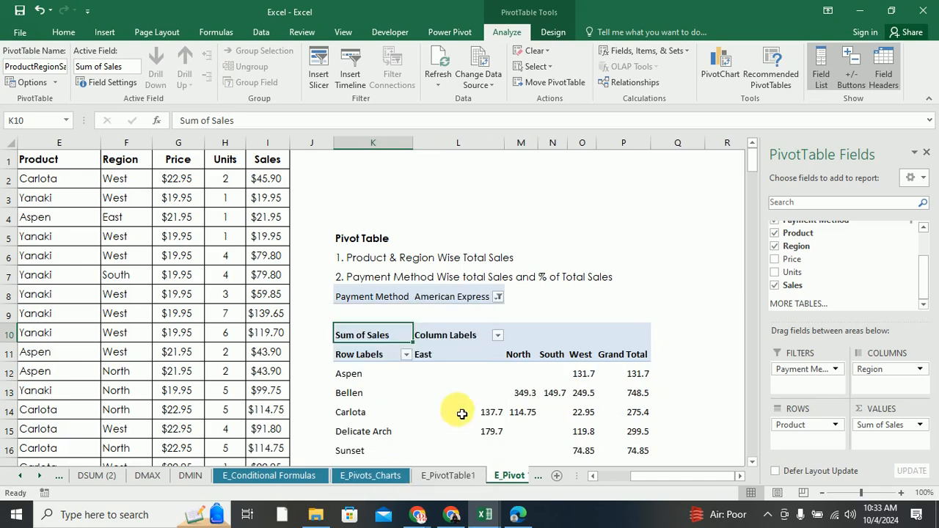
left_click(490, 370)
left_click(535, 377)
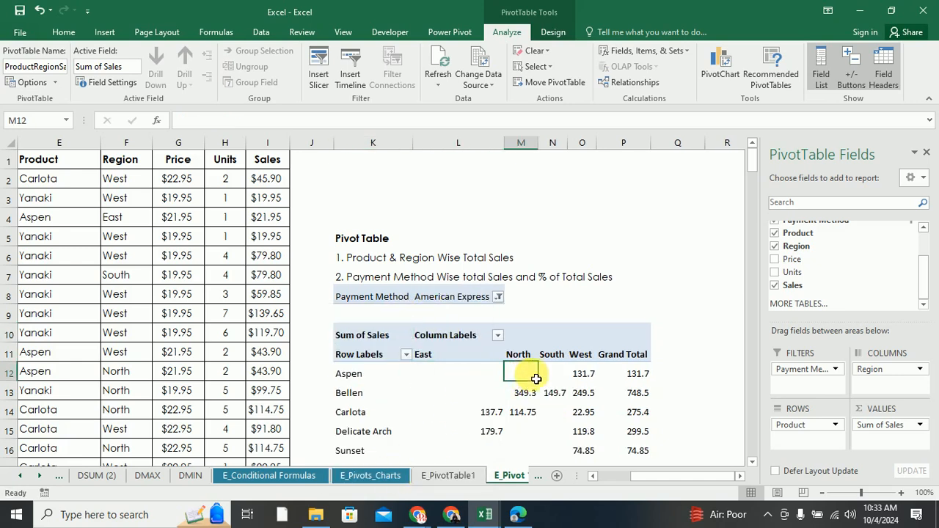
left_click(581, 373)
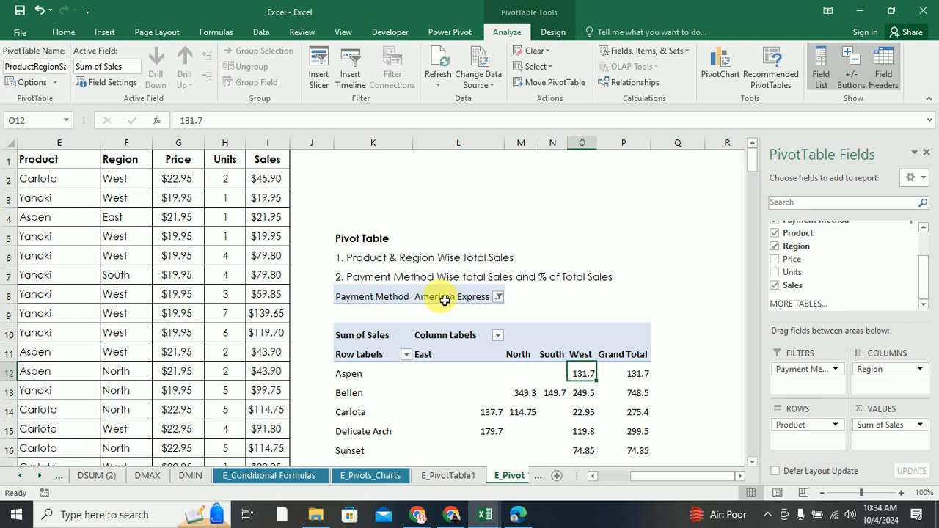
Allow multiple items in the Payment Method filter, include PayPal alongside American Express, and review the filtered totals
left_click(498, 296)
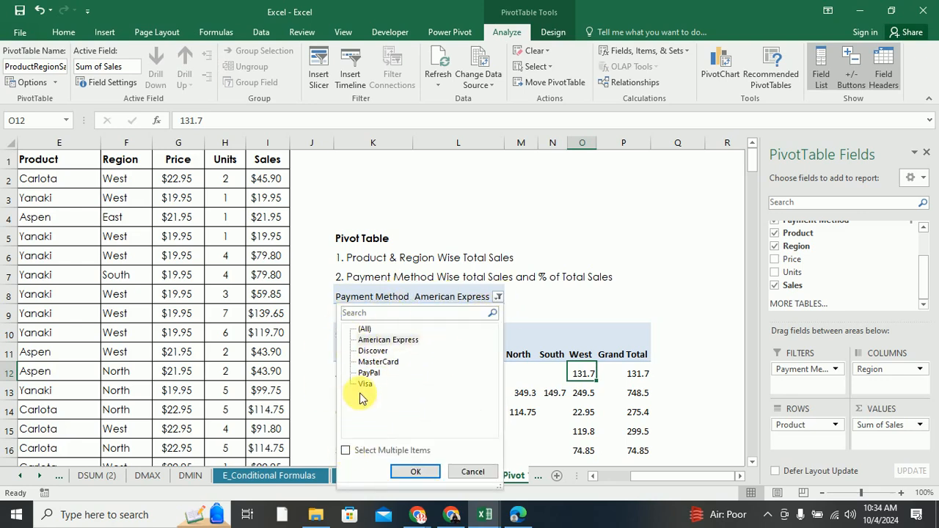
left_click(346, 451)
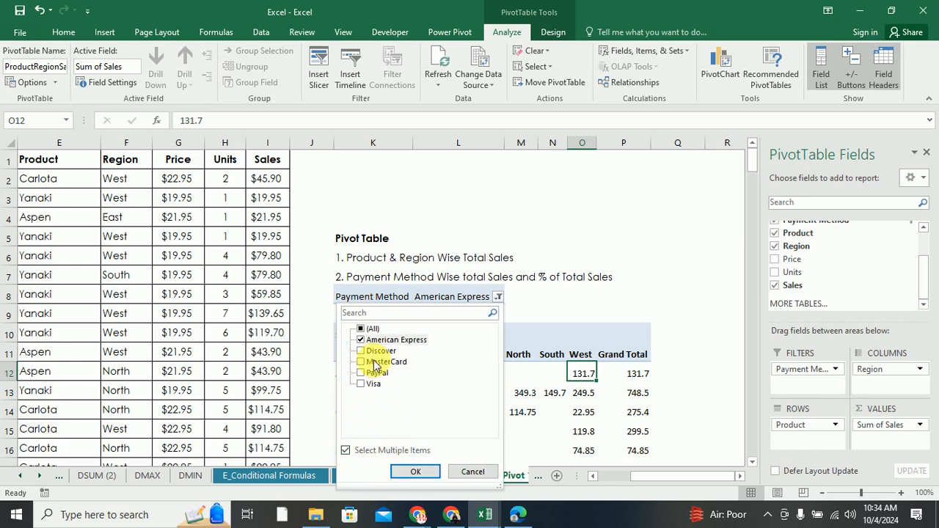
left_click(361, 373)
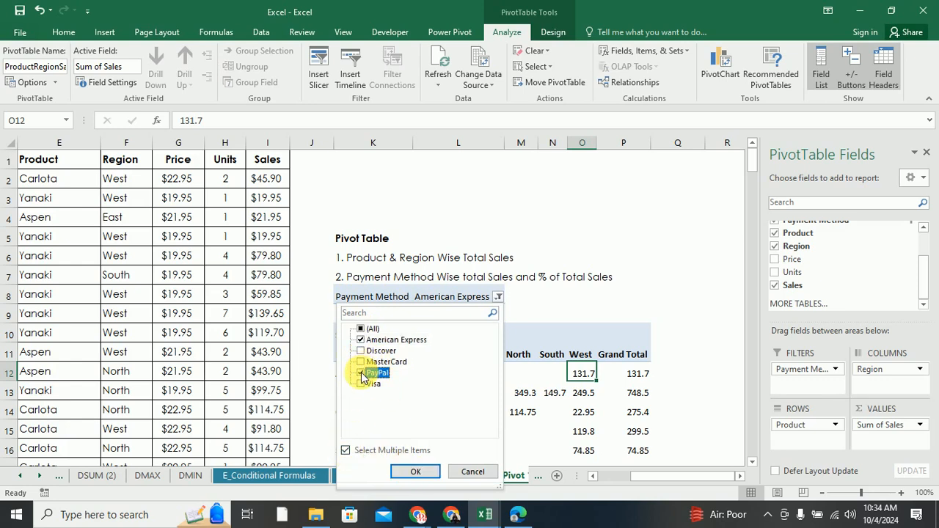
left_click(417, 472)
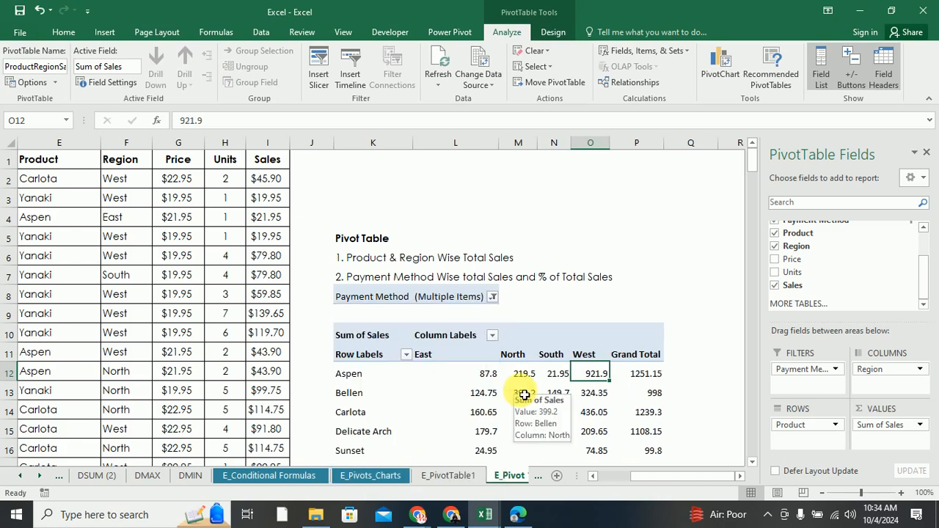
left_click_drag(660, 476, 626, 476)
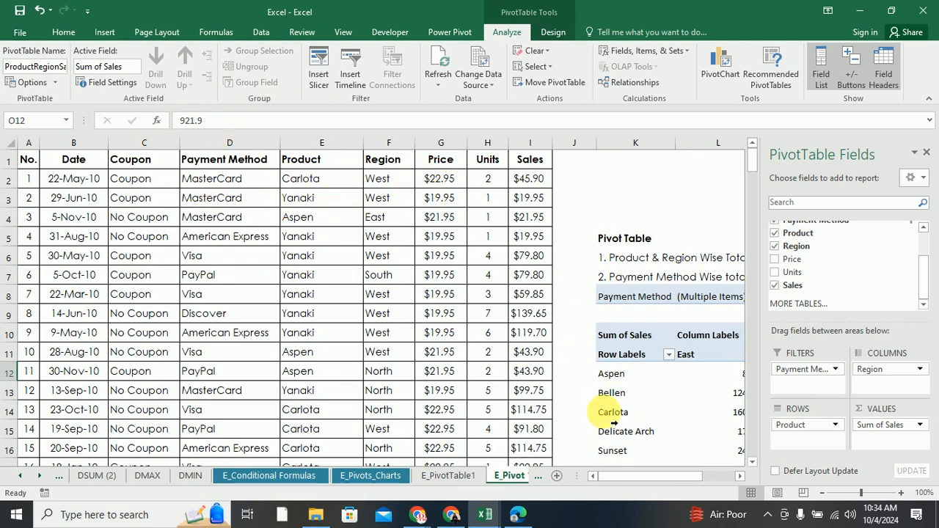
left_click_drag(653, 479, 688, 480)
scroll(565, 374, "down", 1)
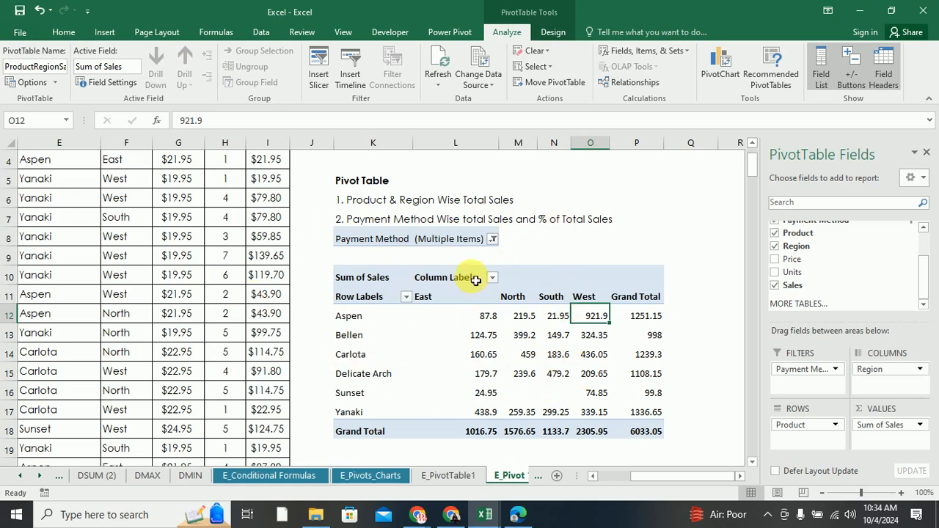
Reset the Payment Method filter to show all payment methods
left_click(492, 239)
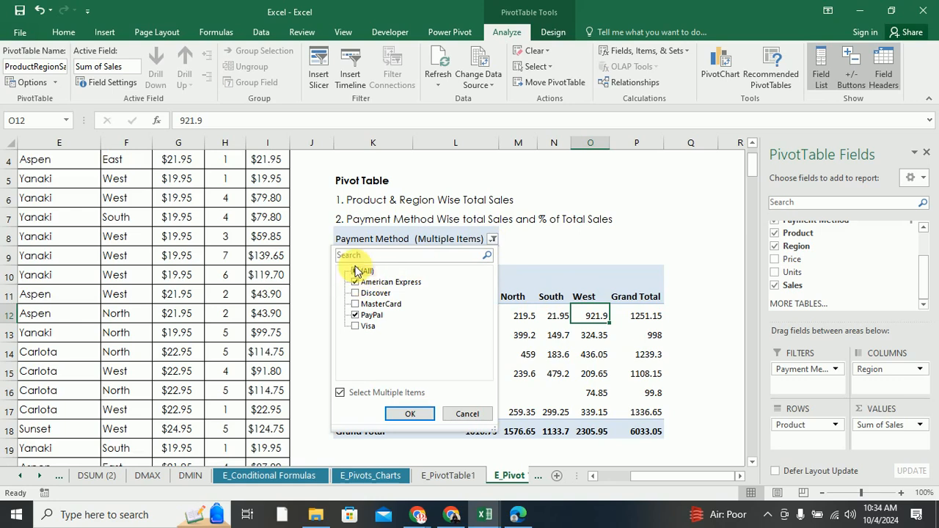
left_click(409, 414)
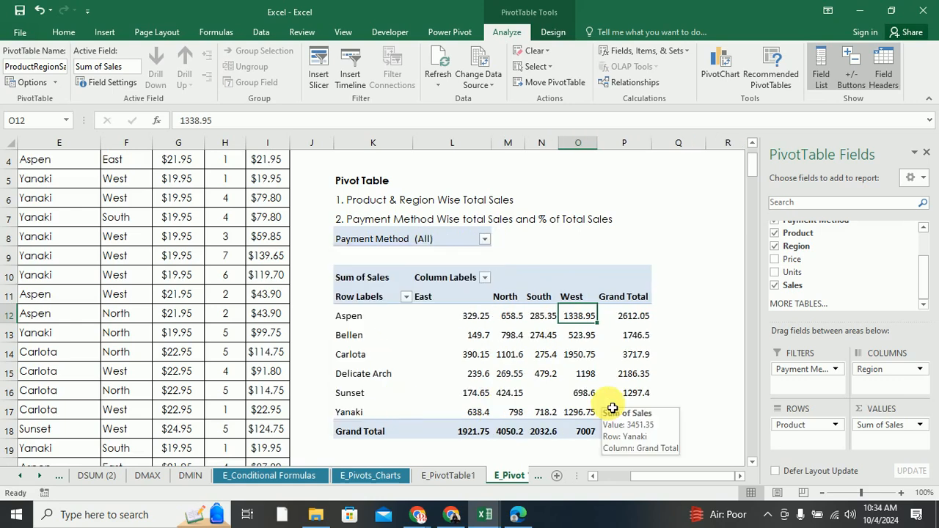
View the Region field's subtotal and filter settings, and close them without making changes
left_click(906, 375)
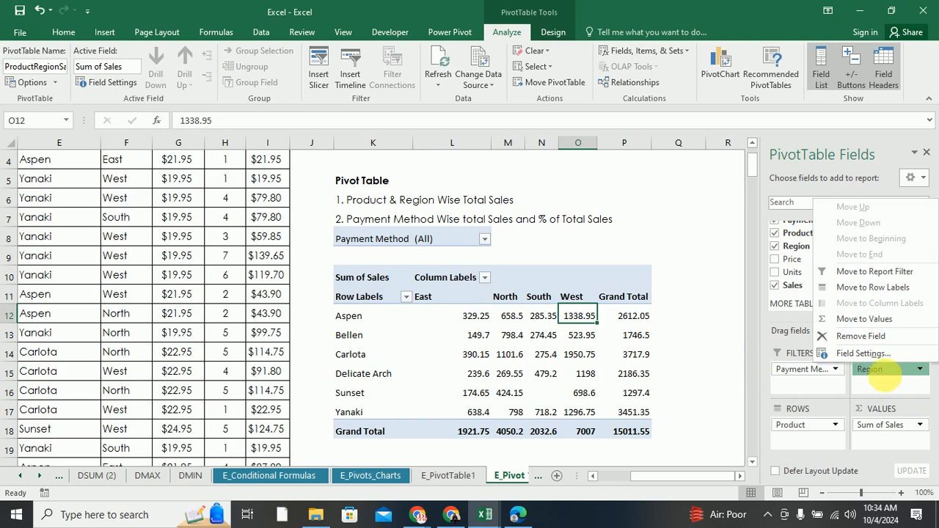
left_click(850, 354)
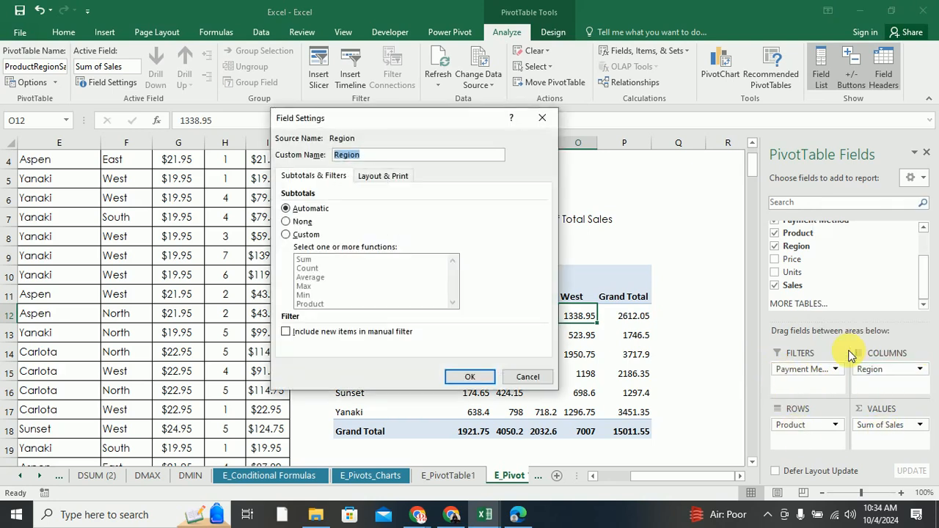
left_click_drag(402, 119, 670, 190)
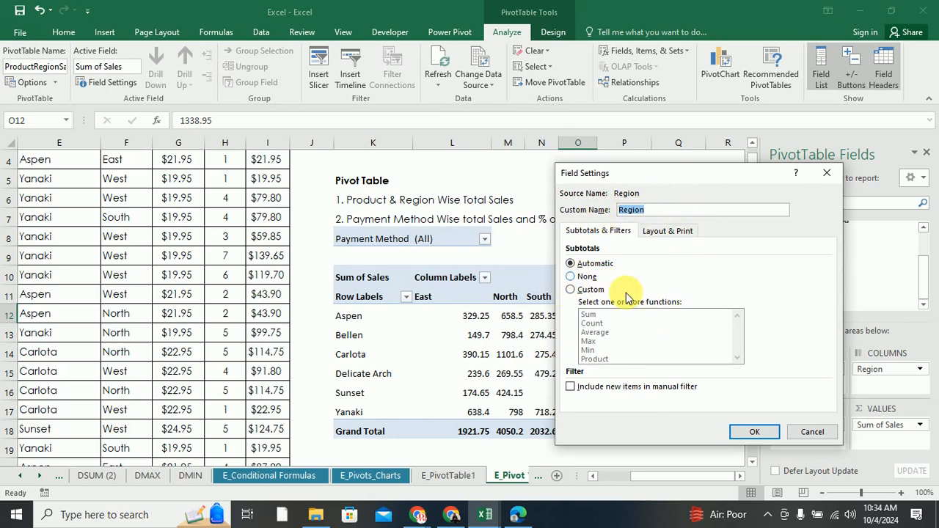
left_click(800, 438)
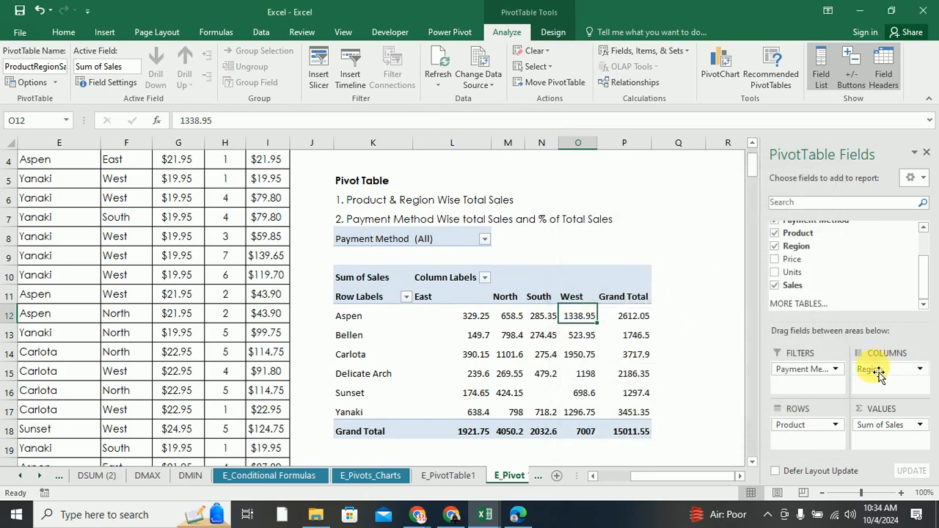
Rename the PivotTable's "Row Labels" heading to "Products"
double_click(358, 296)
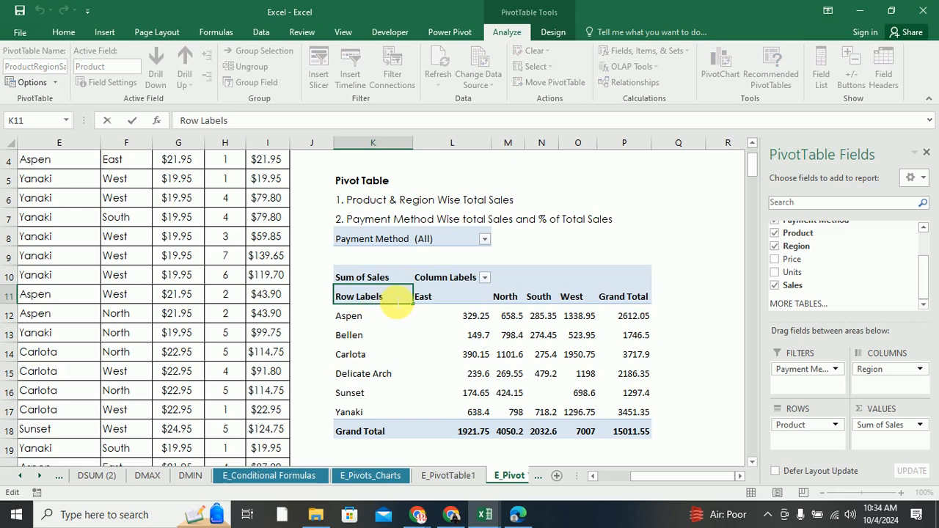
left_click_drag(396, 303, 342, 246)
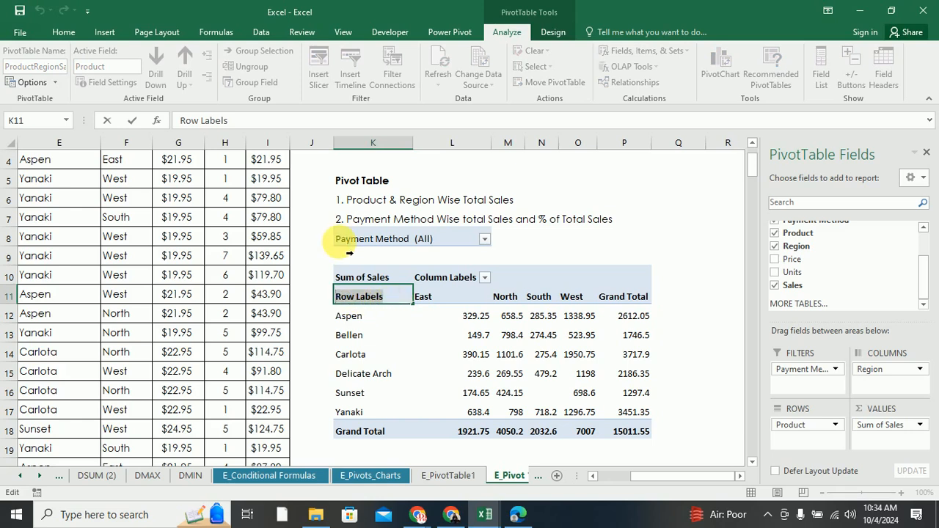
key("BackSpace")
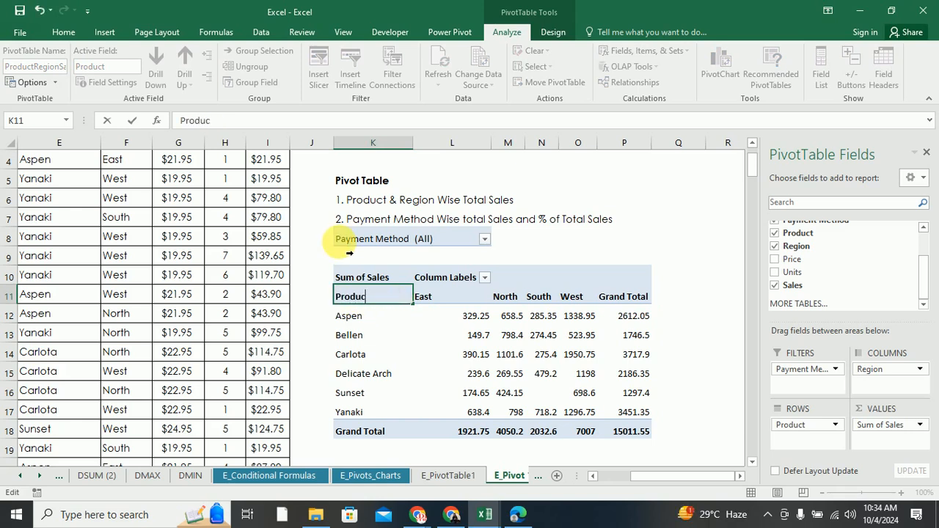
type("Products")
key("Return")
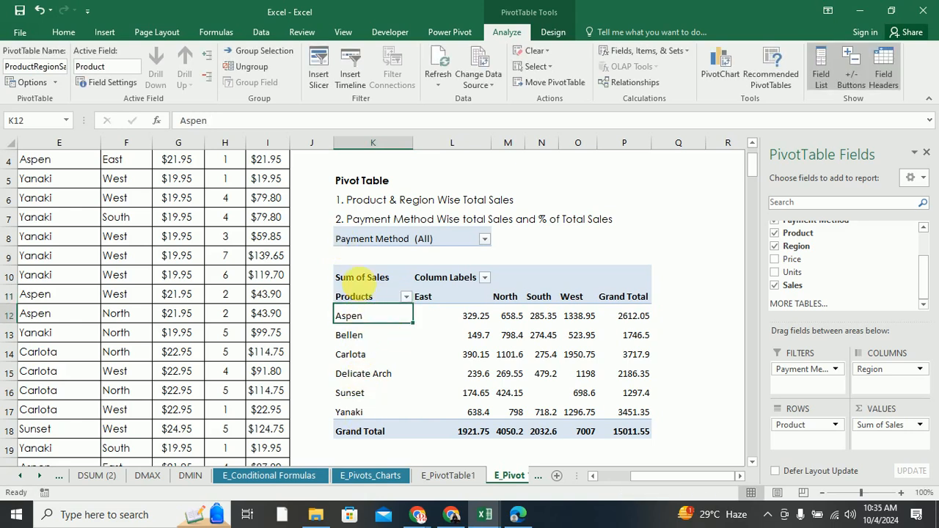
Rename the PivotTable's "Column Labels" heading to "Region"
double_click(365, 280)
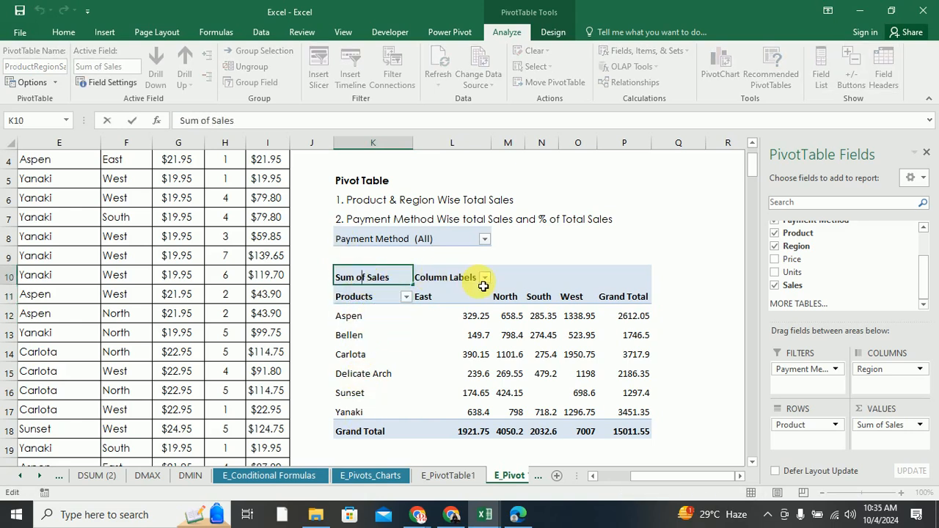
left_click(484, 279)
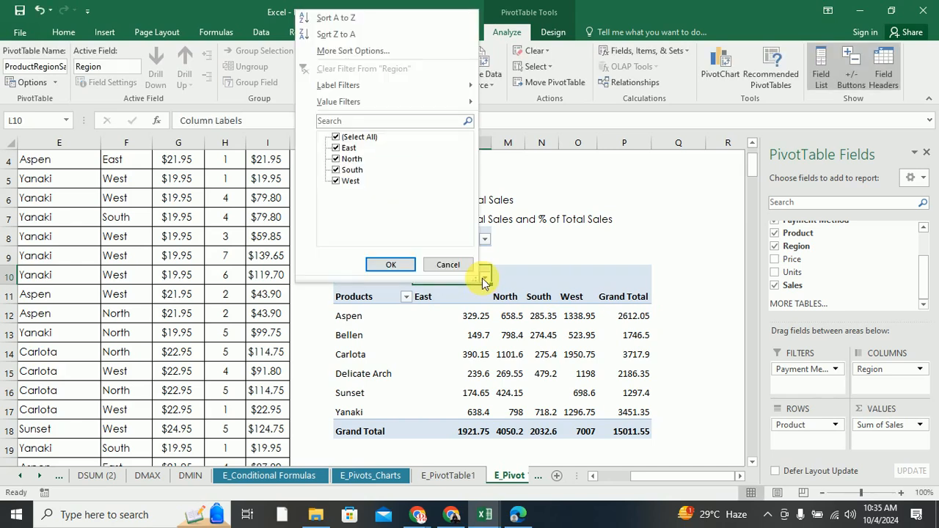
left_click(484, 281)
double_click(473, 277)
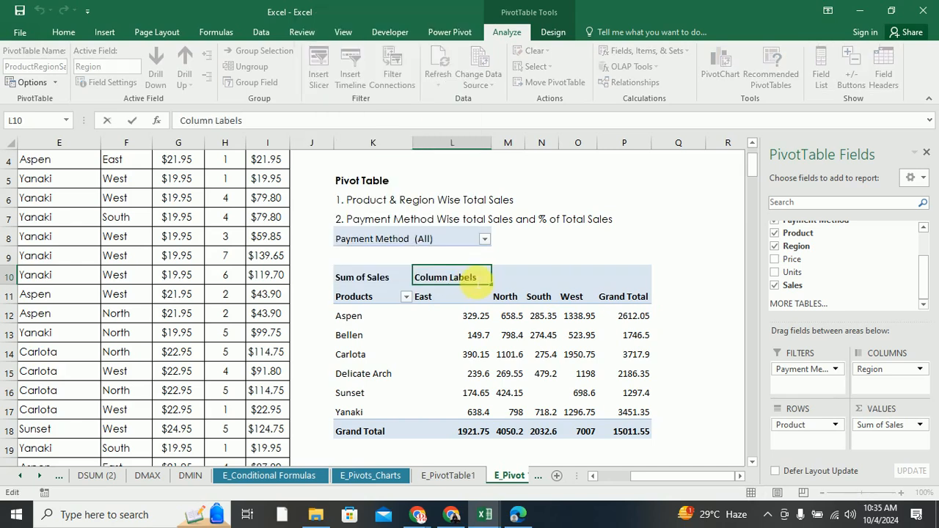
left_click_drag(483, 281, 435, 286)
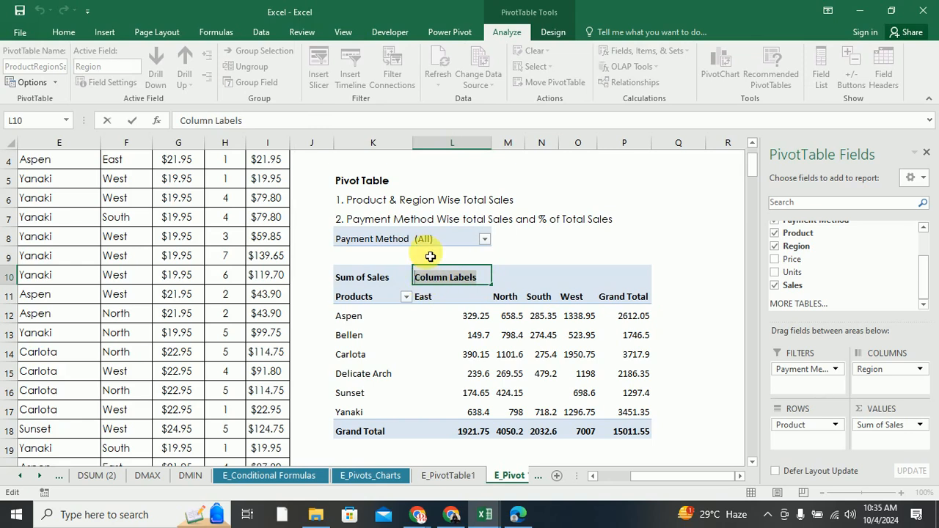
type("Region")
key("Return")
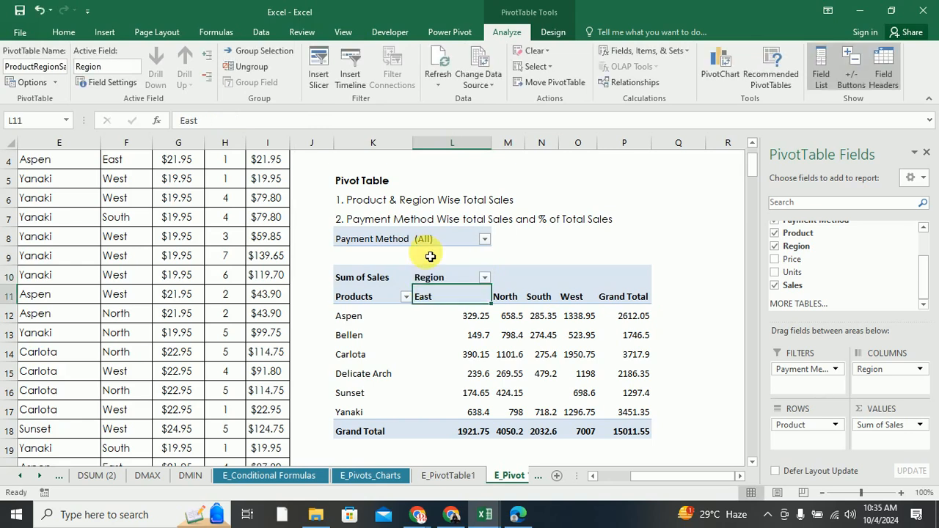
Give the Sum of Sales value field the custom name "Total Sales", keeping Sum as its calculation
left_click(374, 283)
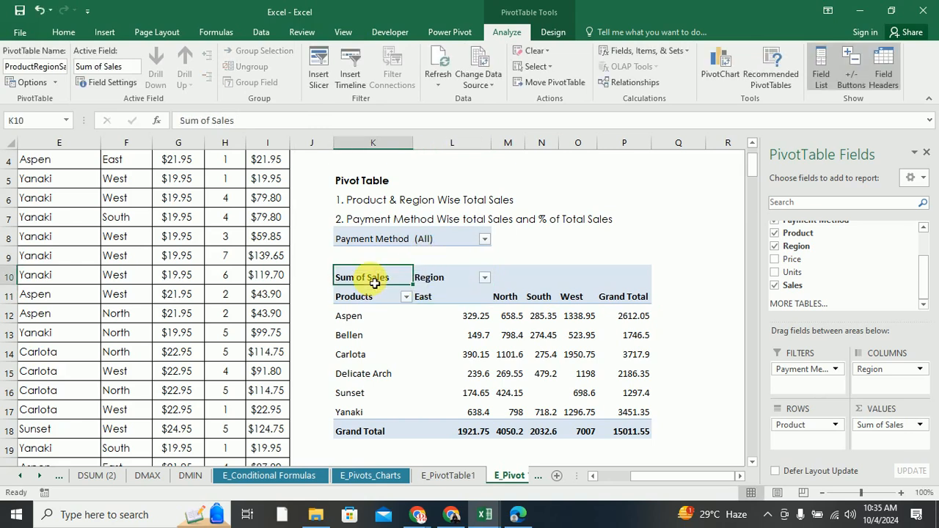
left_click(918, 425)
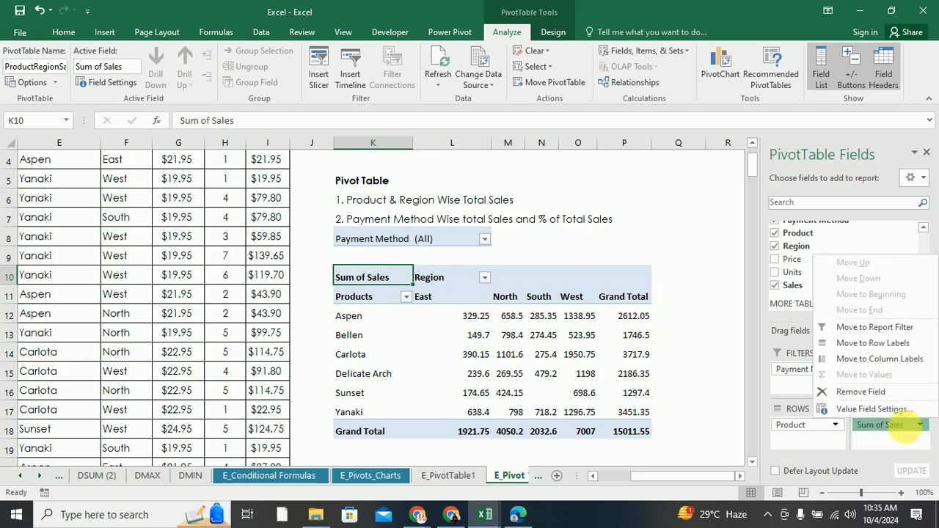
left_click(859, 409)
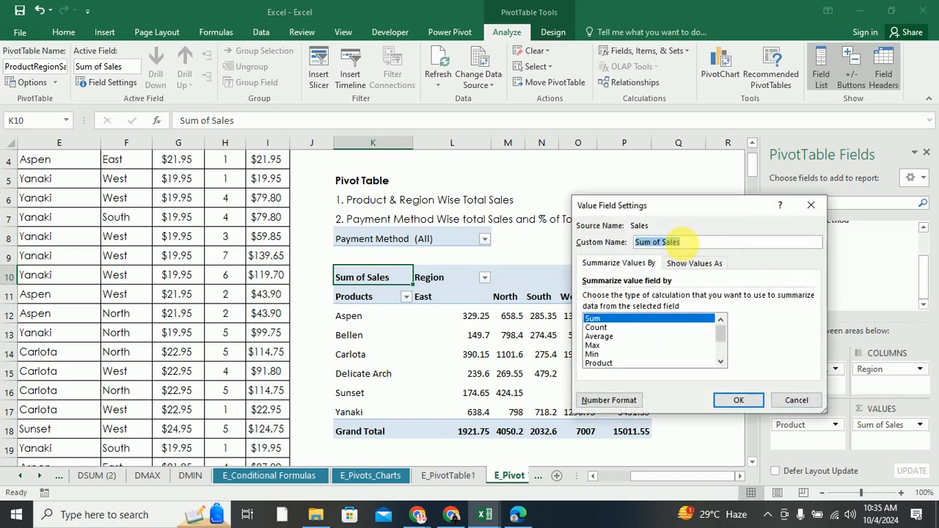
left_click(662, 243)
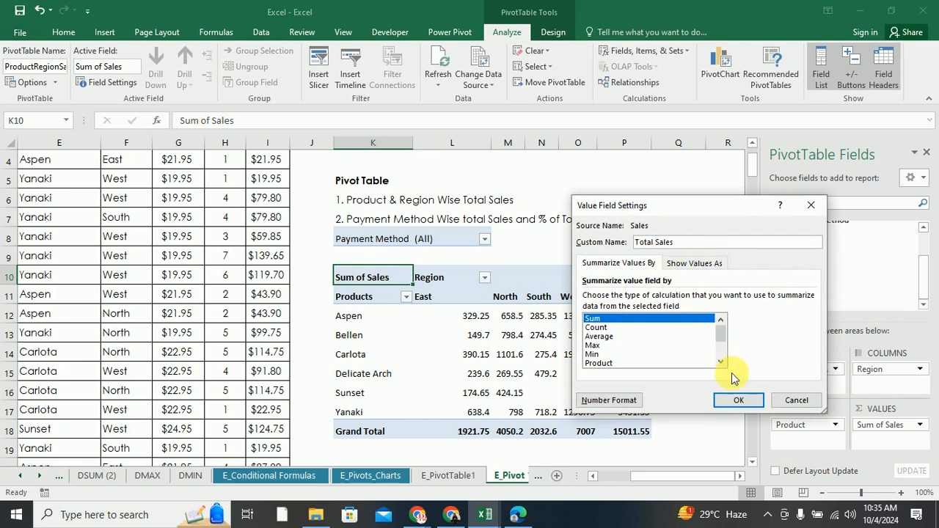
left_click(738, 400)
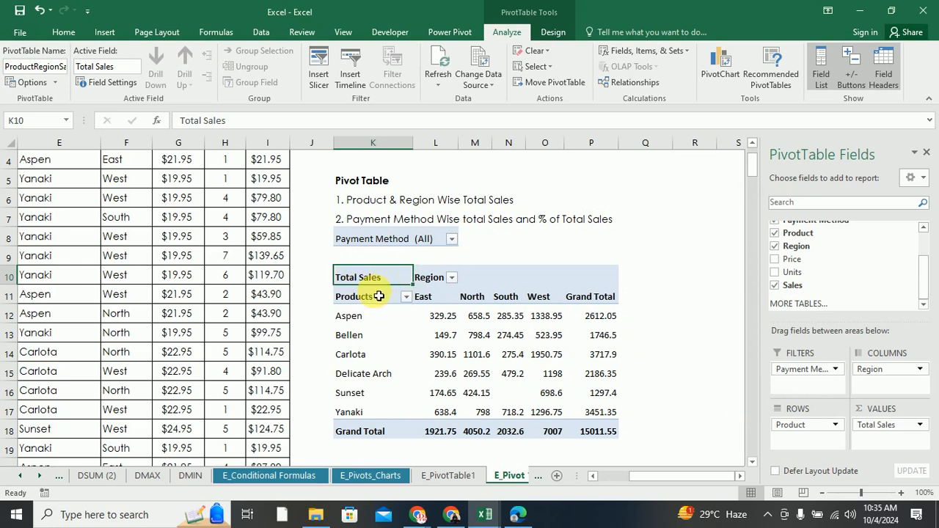
Review the Region and Products filter lists and the full extent of the PivotTable without changing anything
left_click(452, 280)
left_click(450, 281)
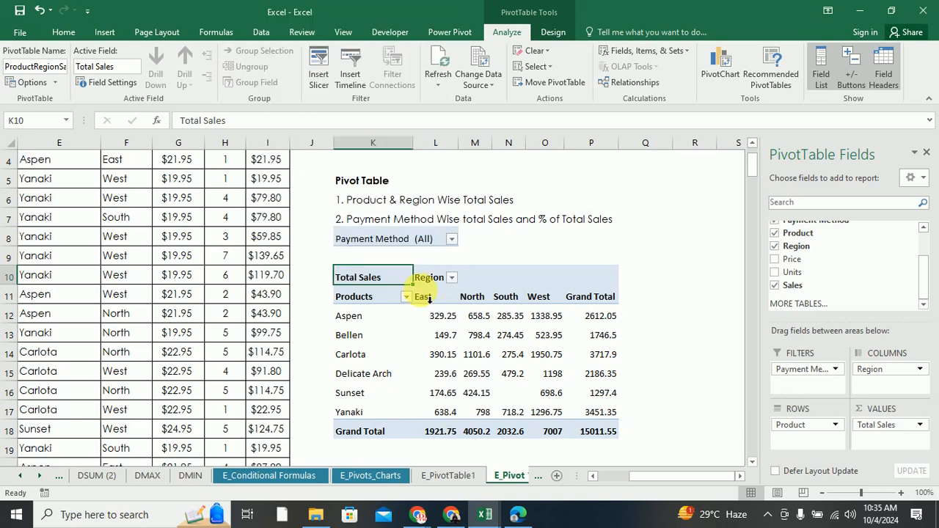
left_click(406, 297)
left_click(405, 301)
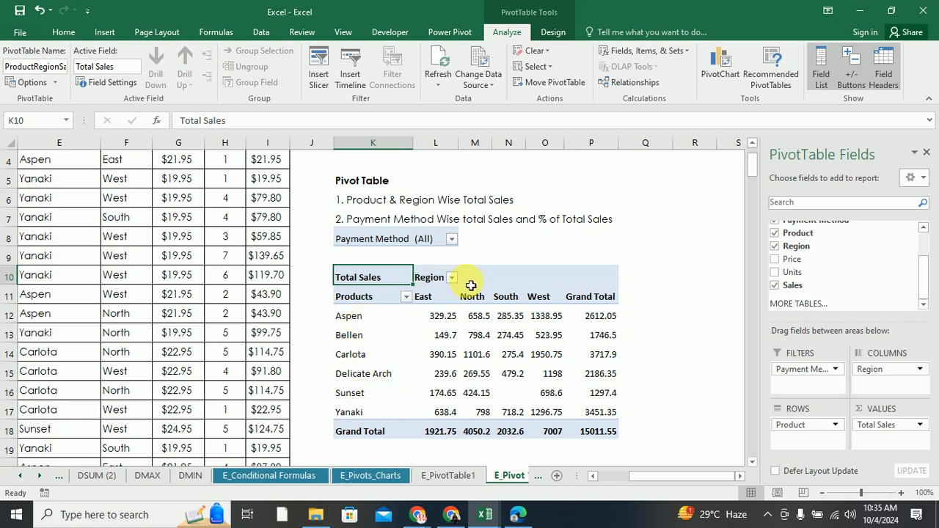
mouse_move(450, 320)
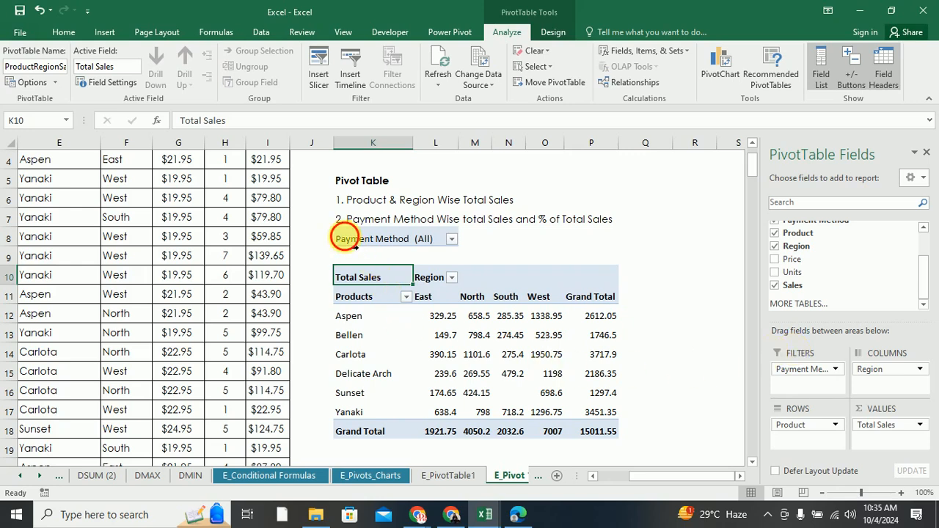
left_click_drag(345, 236, 611, 436)
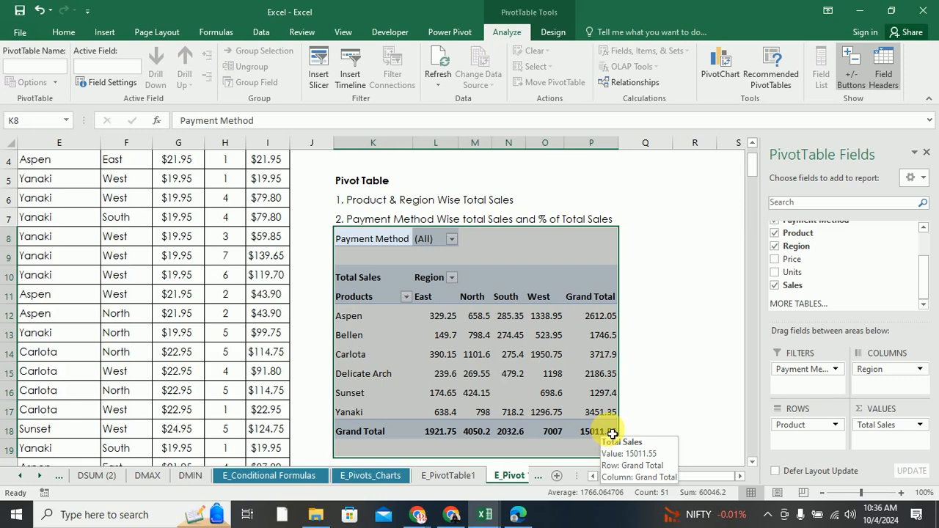
left_click(655, 334)
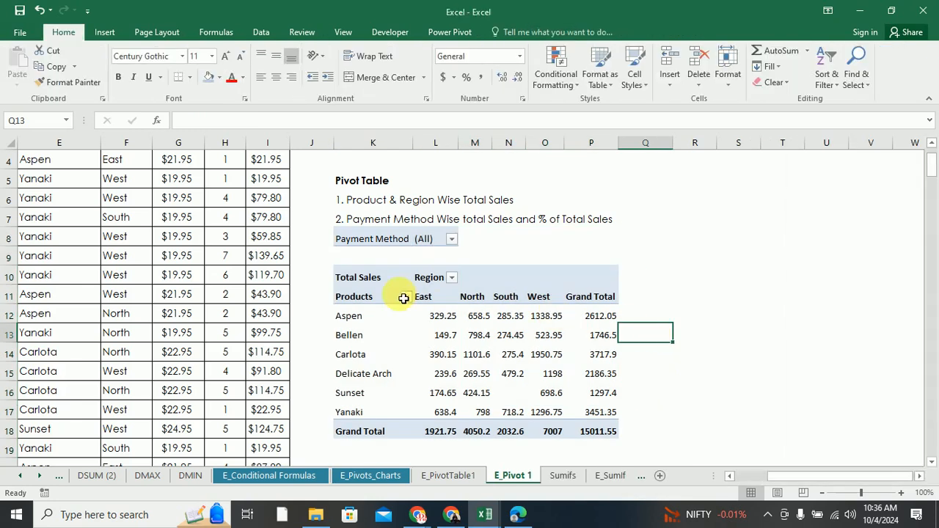
Insert slicers for the Payment Method and Coupon fields of the product and region PivotTable
left_click(359, 279)
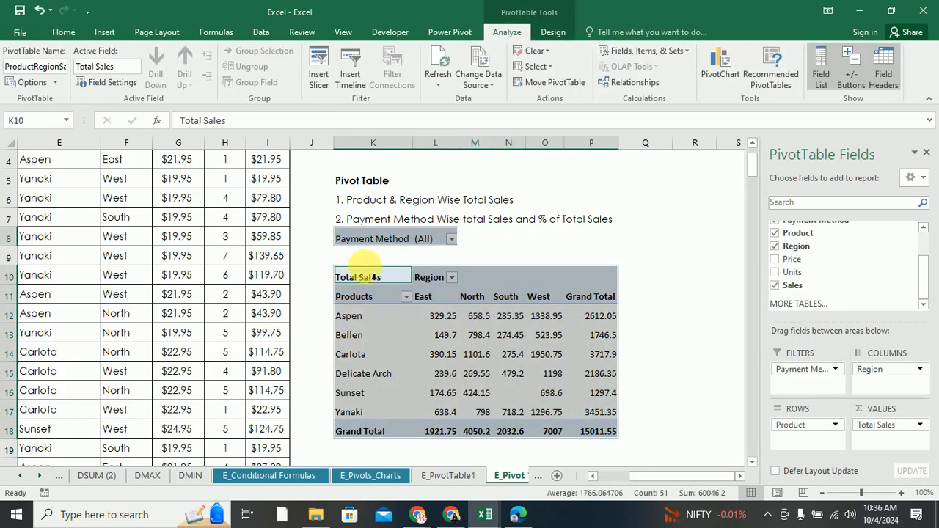
left_click(320, 69)
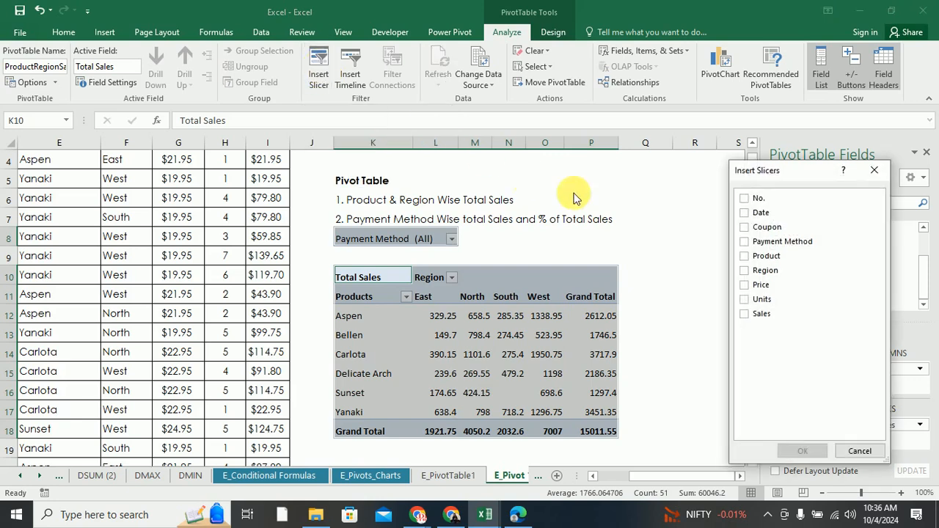
left_click_drag(796, 174, 759, 195)
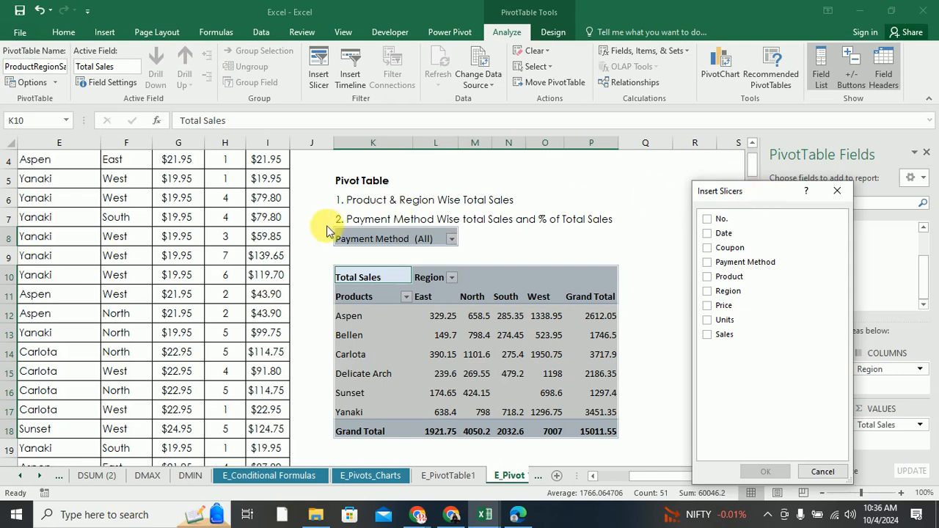
left_click(707, 264)
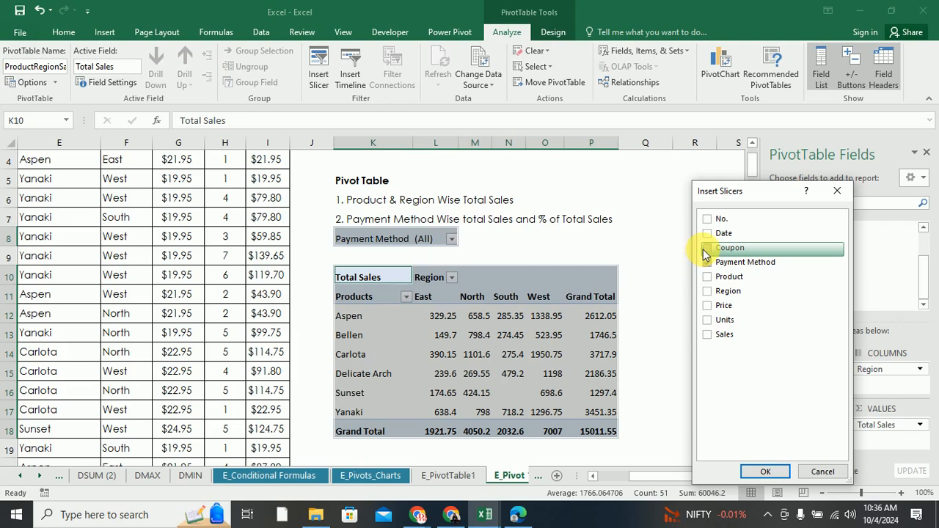
left_click(707, 249)
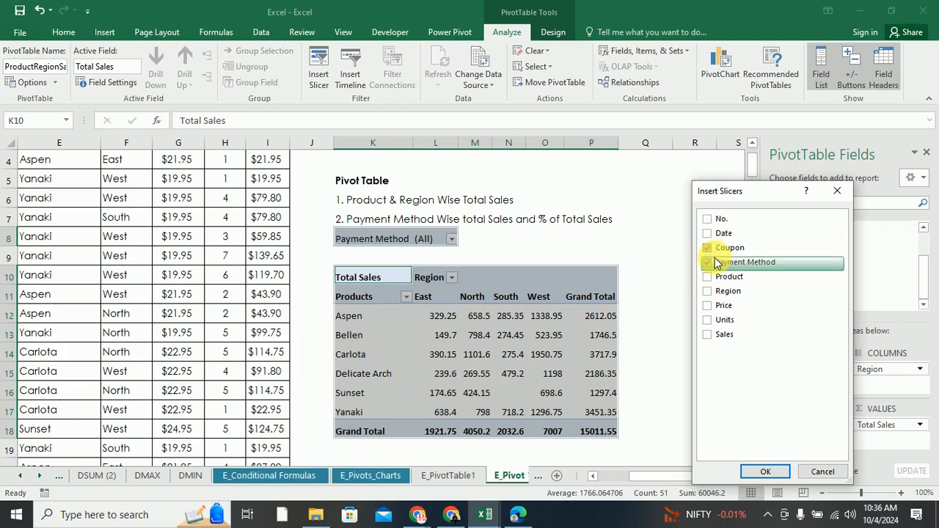
left_click(766, 471)
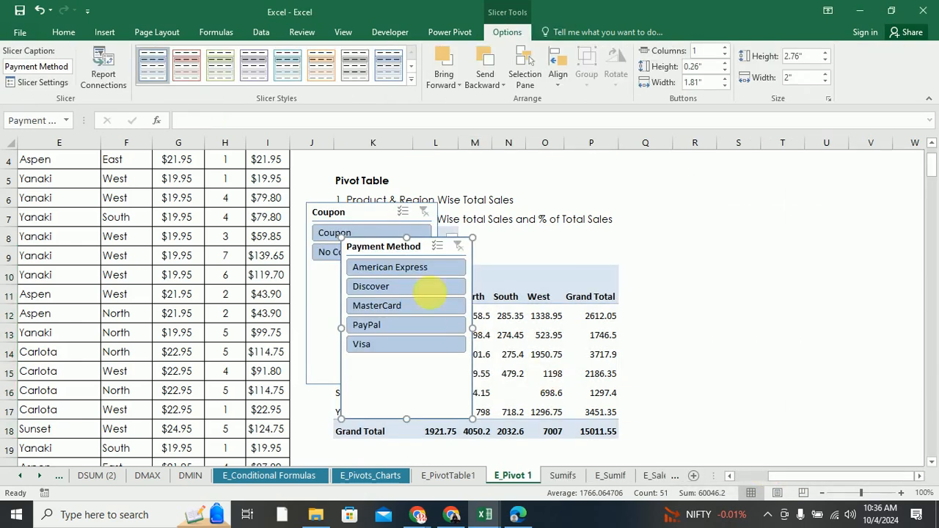
Arrange the Payment Method and Coupon slicers side by side in the empty area beside the PivotTable
left_click_drag(378, 248, 693, 272)
left_click_drag(350, 218, 830, 276)
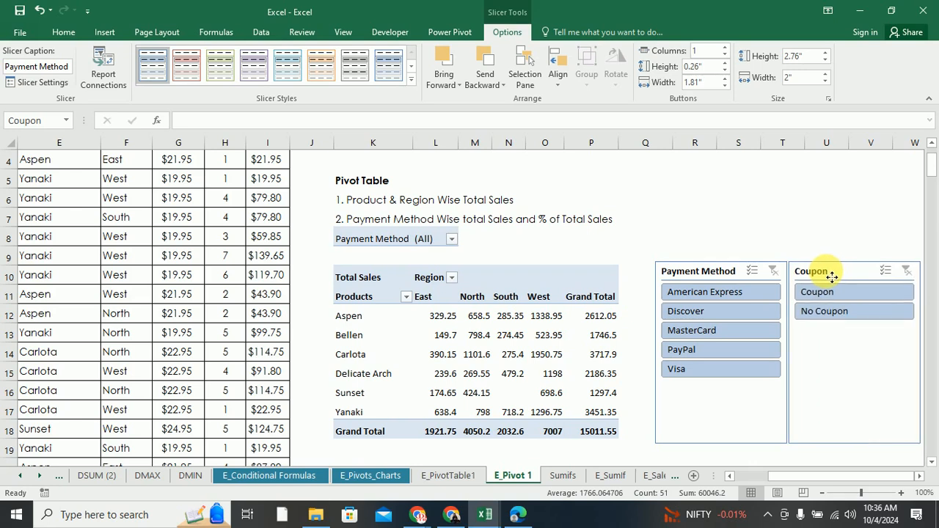
left_click(723, 227)
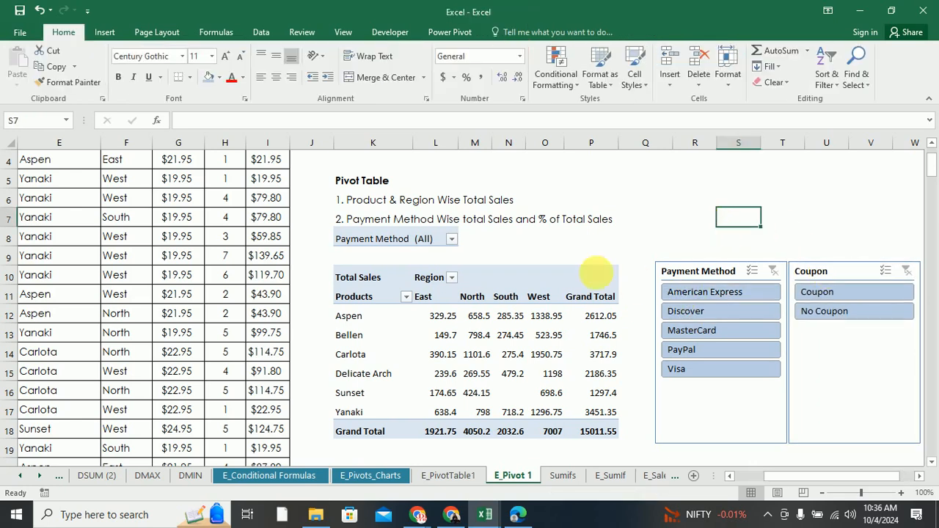
Try the Payment Method slicer with American Express and Discover, and clear its filter
left_click(451, 238)
left_click(697, 292)
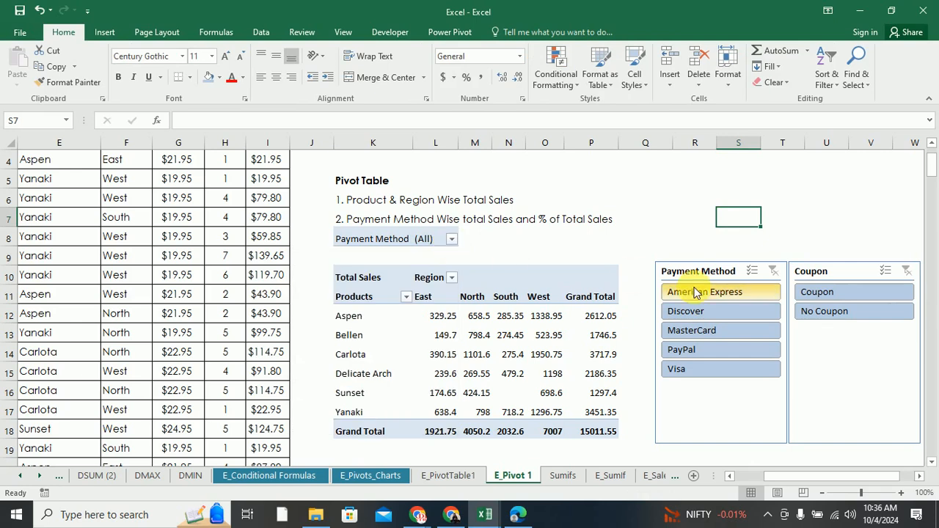
left_click(697, 292)
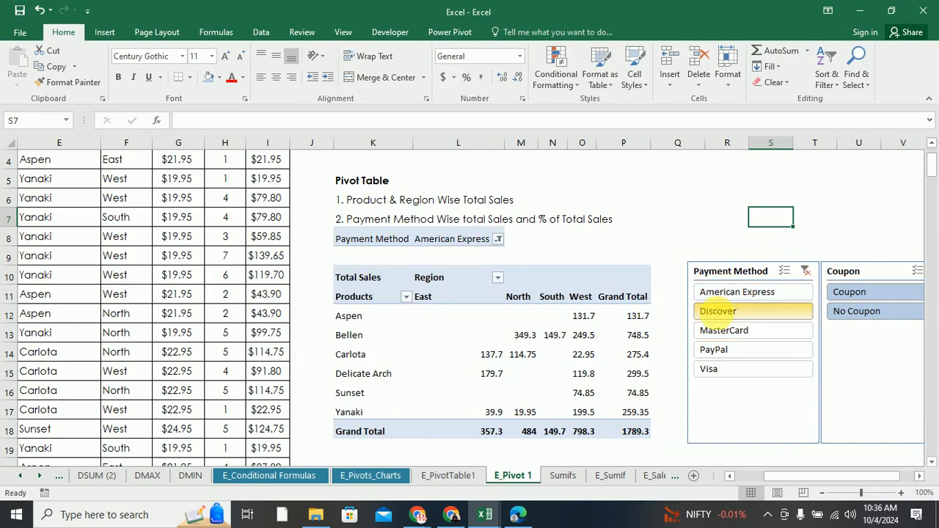
left_click(715, 311)
left_click(770, 271)
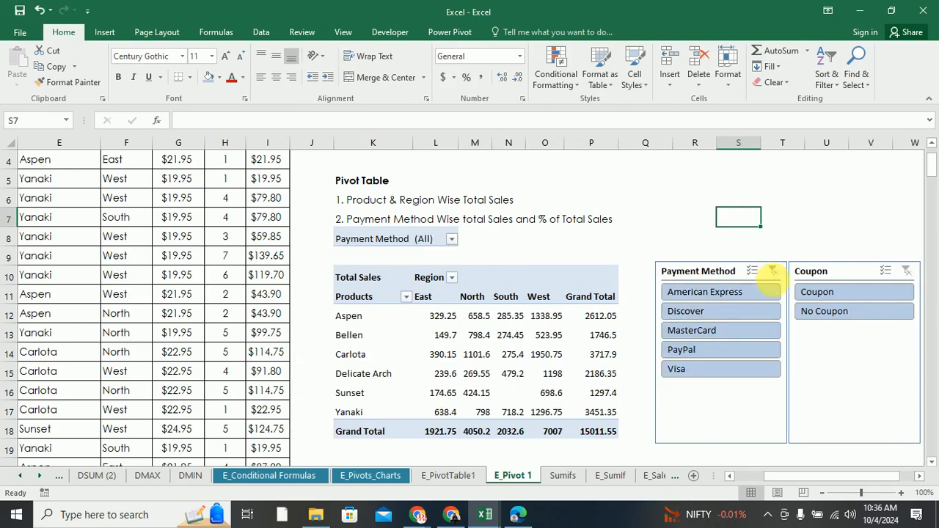
Compare the Coupon and No Coupon sales with the Coupon slicer, and leave the PivotTable filtered to Coupon
left_click(825, 292)
left_click(824, 311)
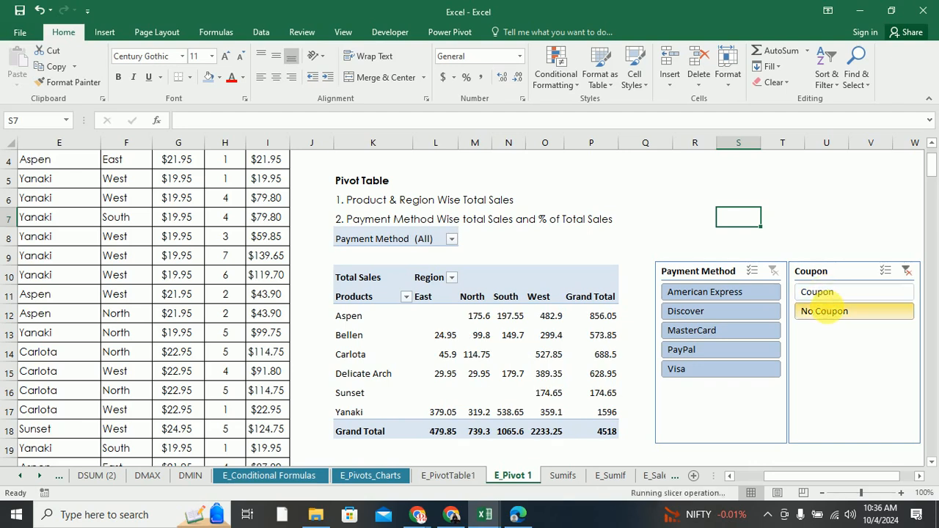
left_click(815, 291)
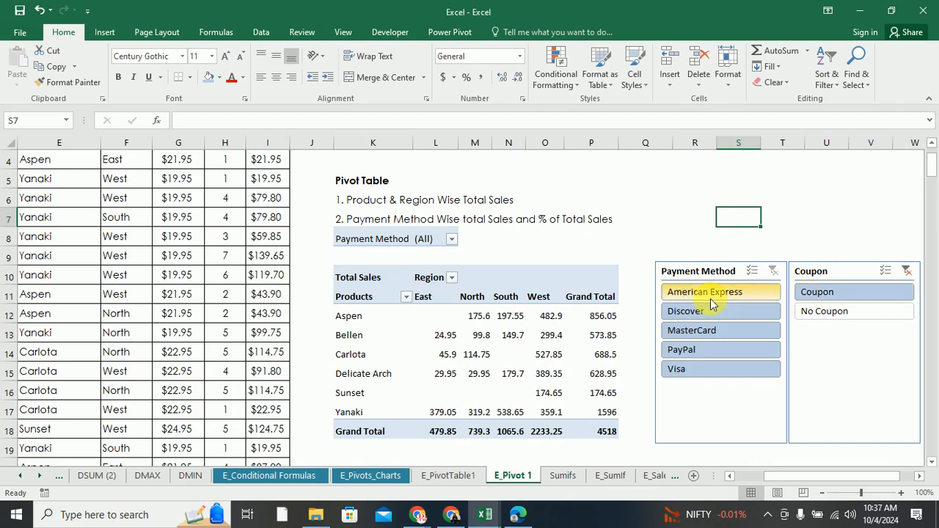
left_click(405, 299)
left_click(405, 299)
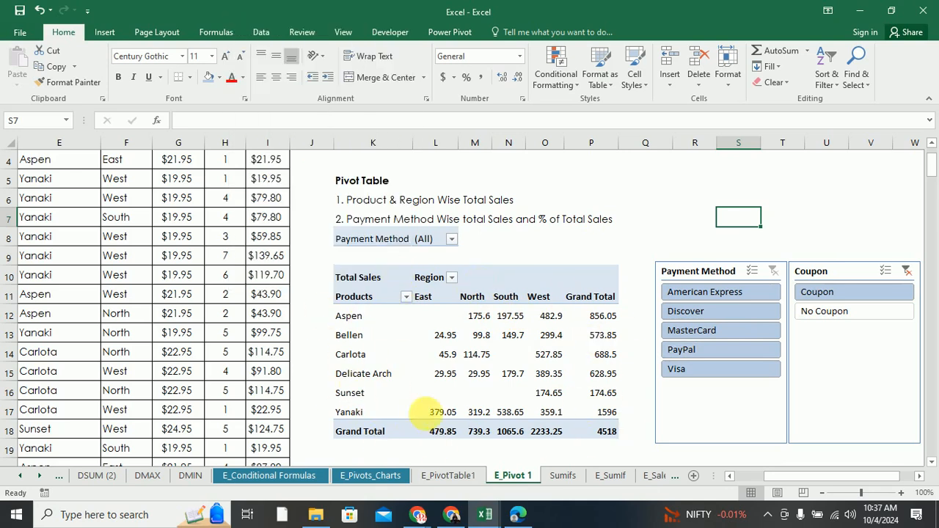
mouse_move(473, 392)
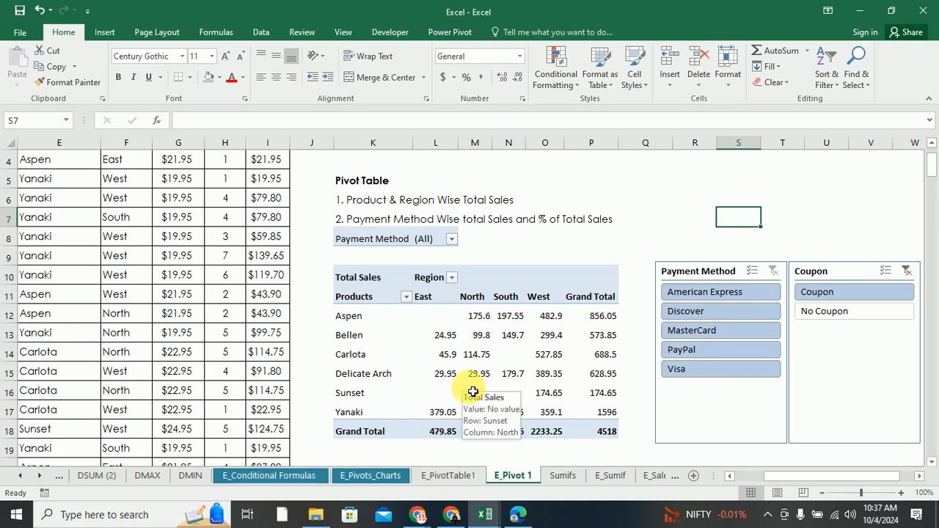
Check which slicers are connected to the product and region PivotTable, and view the actions available for the Payment Method slicer
left_click(703, 273)
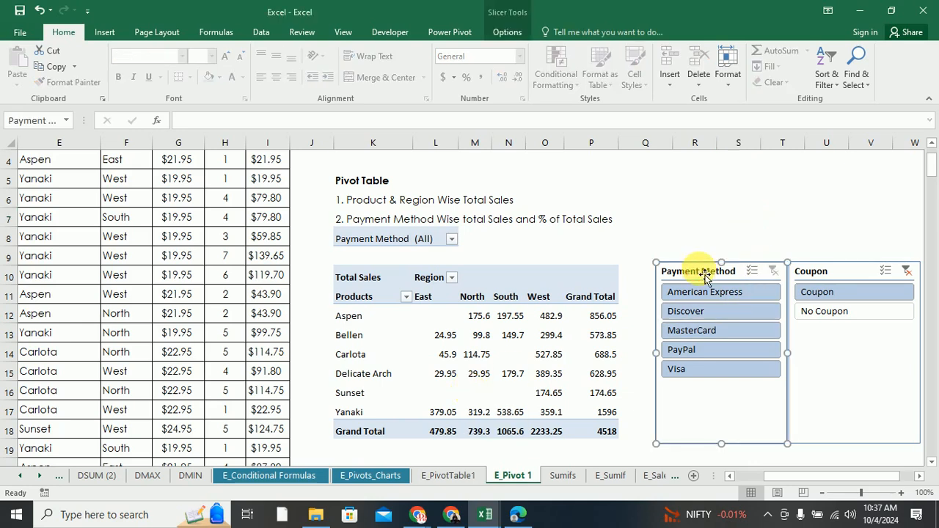
left_click(346, 278)
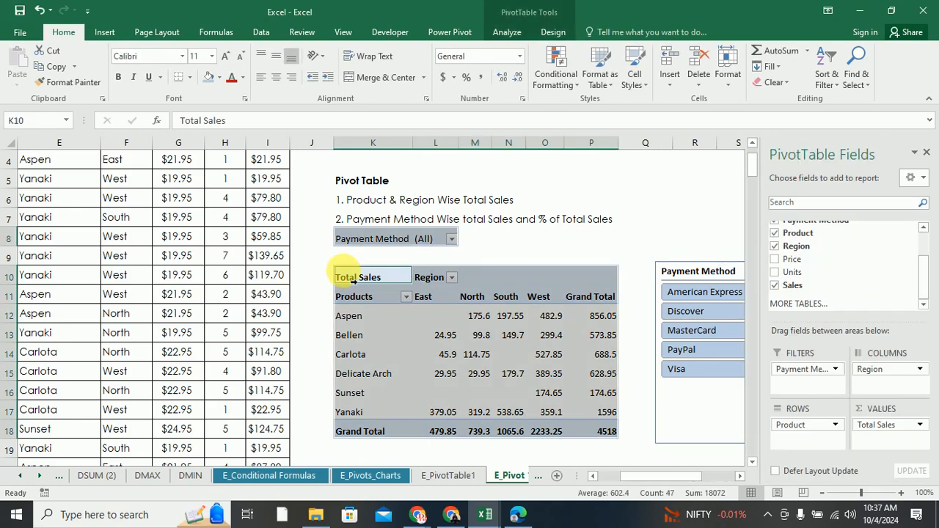
left_click(506, 32)
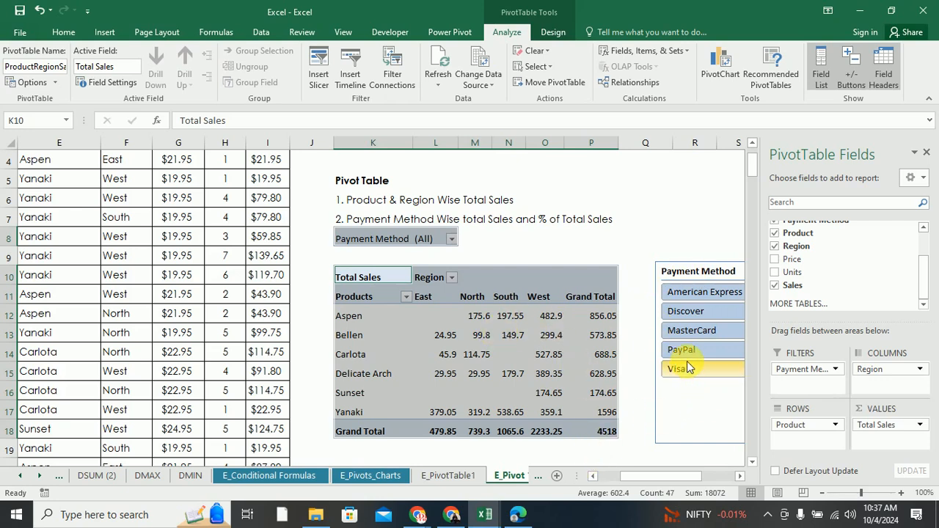
left_click(391, 77)
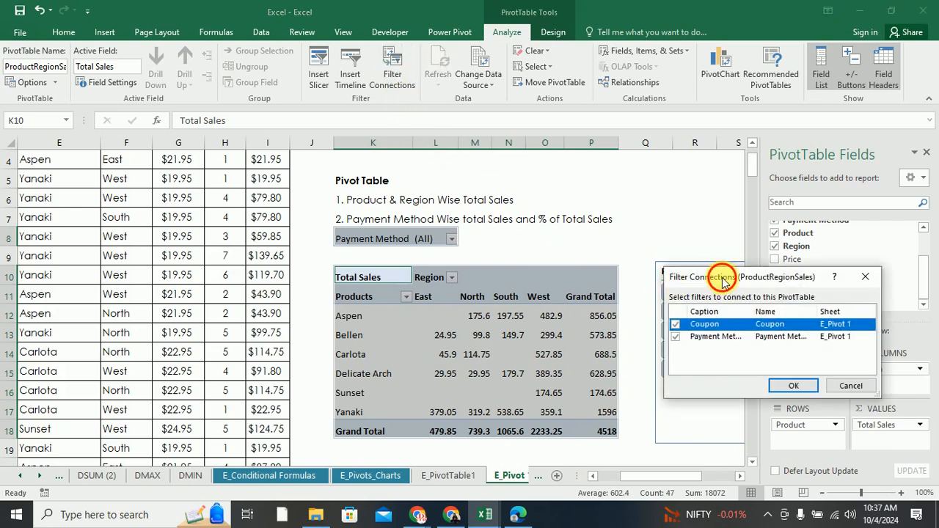
left_click_drag(724, 283, 426, 169)
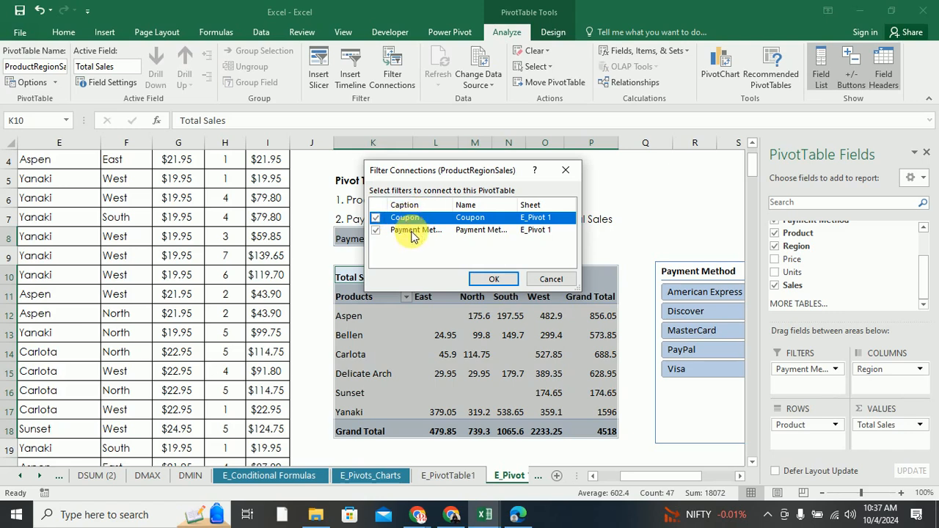
left_click(491, 278)
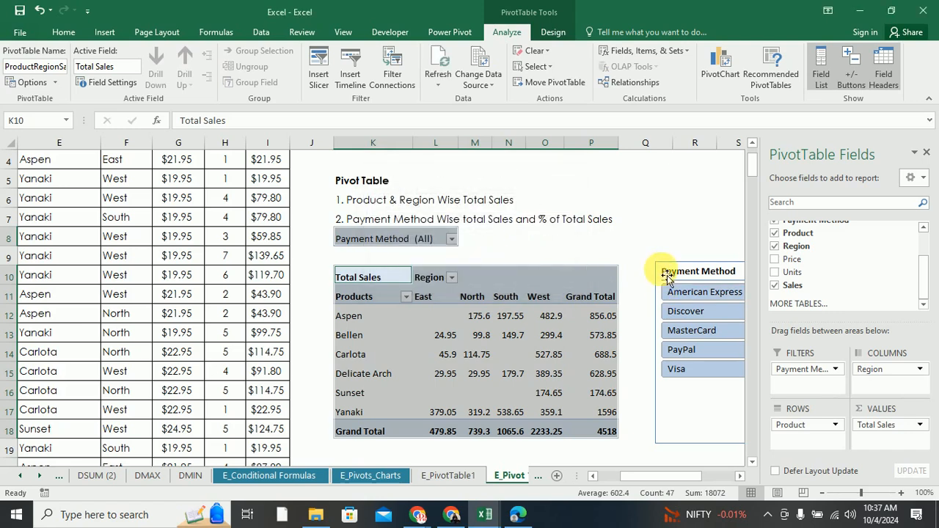
left_click(668, 276)
right_click(683, 279)
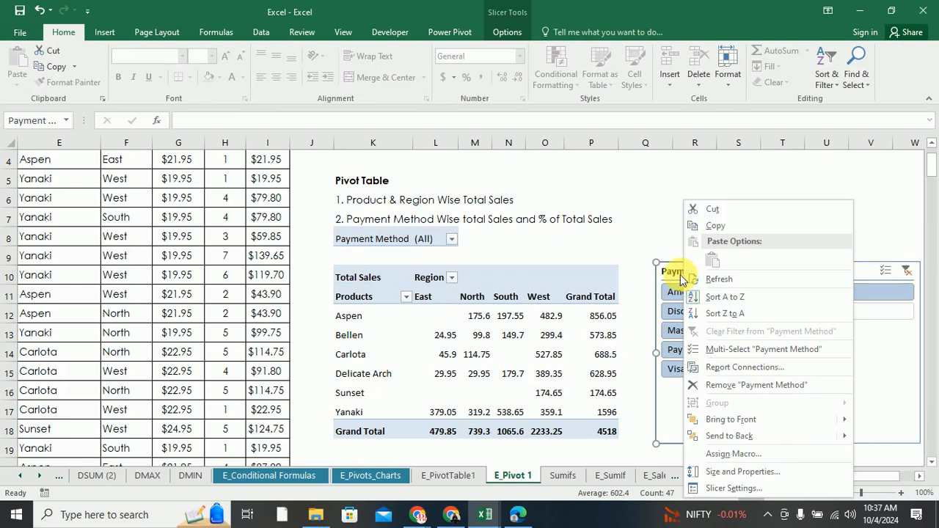
key("Escape")
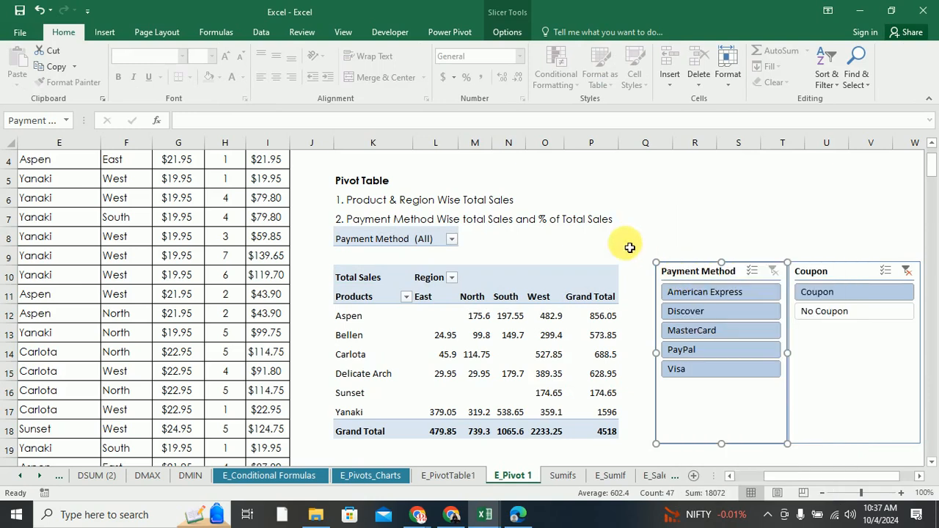
Start a second PivotTable for the payment method task, placed on the existing worksheet at cell K21 below the first PivotTable
left_click(372, 221)
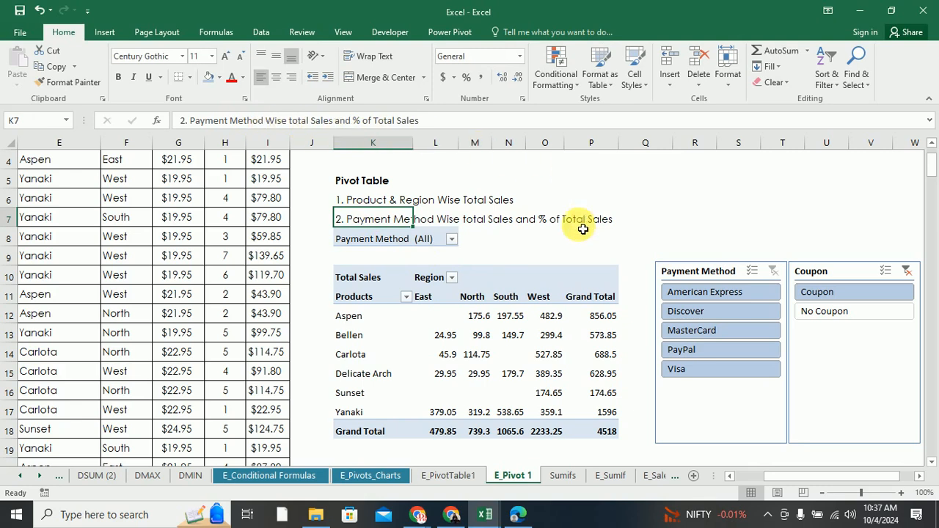
left_click(104, 33)
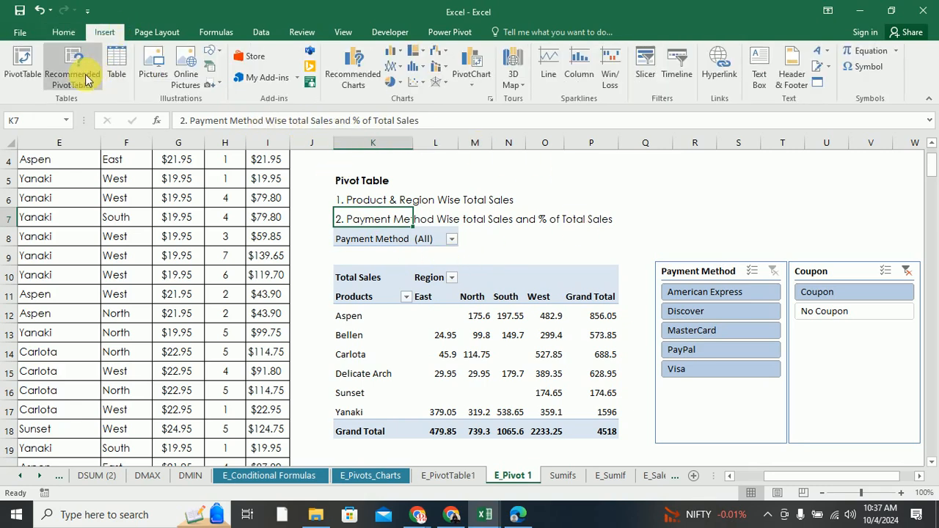
left_click(14, 76)
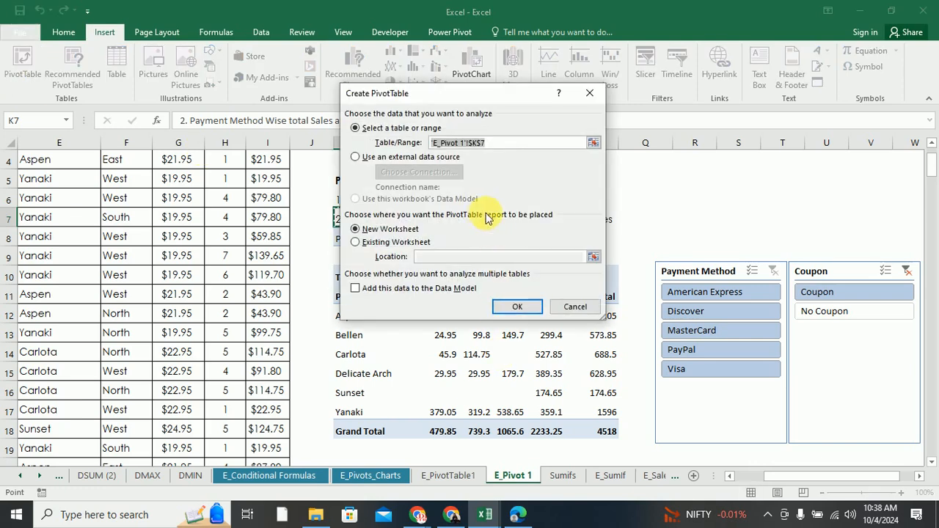
left_click(385, 243)
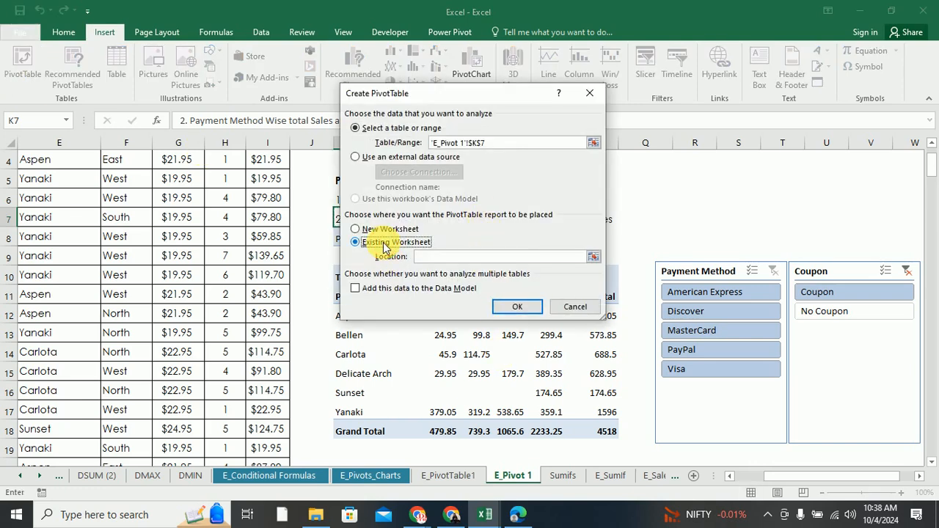
left_click(513, 306)
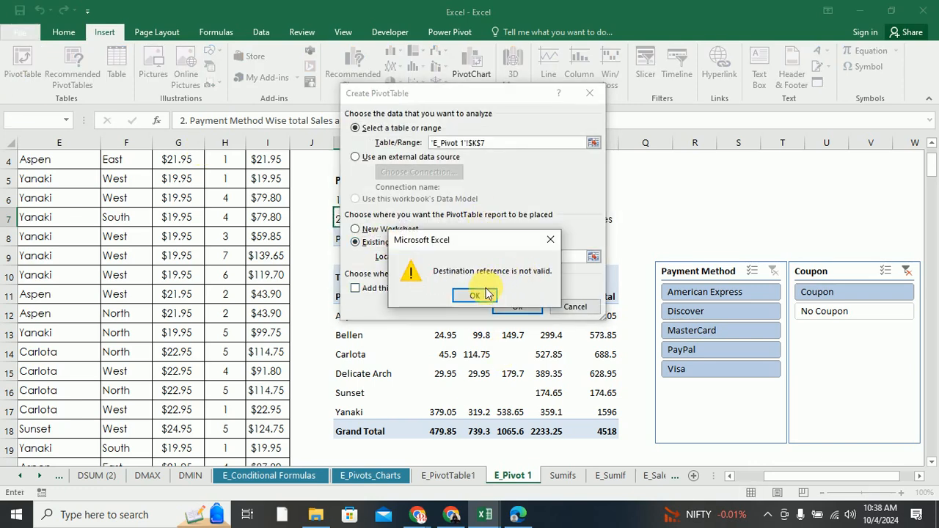
left_click(476, 294)
left_click(593, 258)
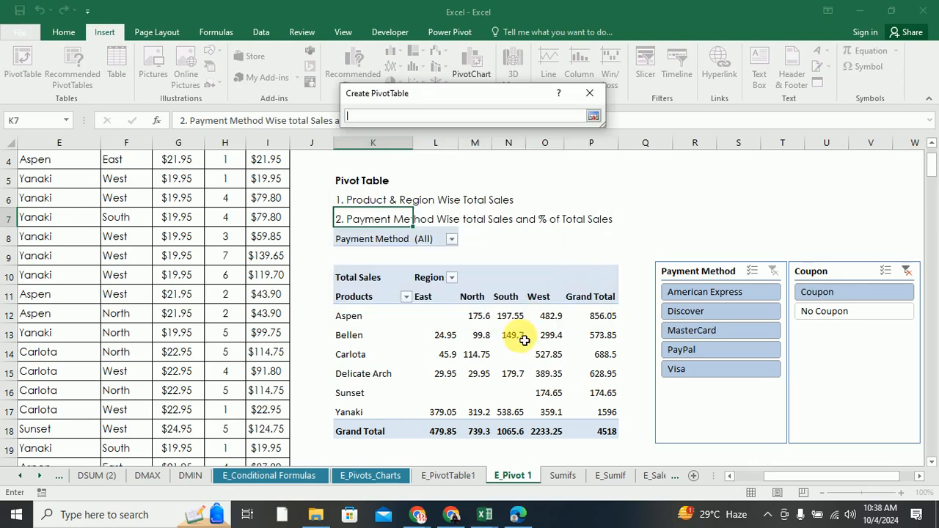
scroll(478, 352, "down", 3)
left_click(347, 319)
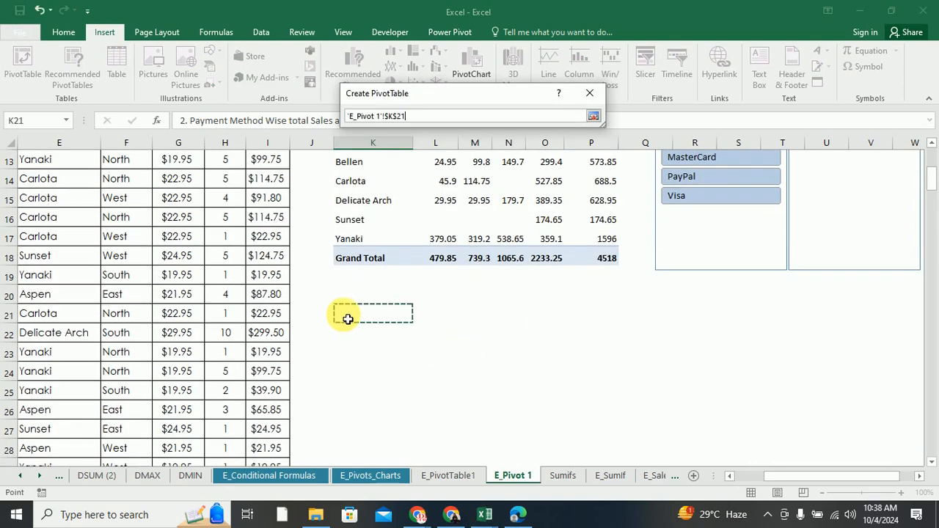
left_click(593, 116)
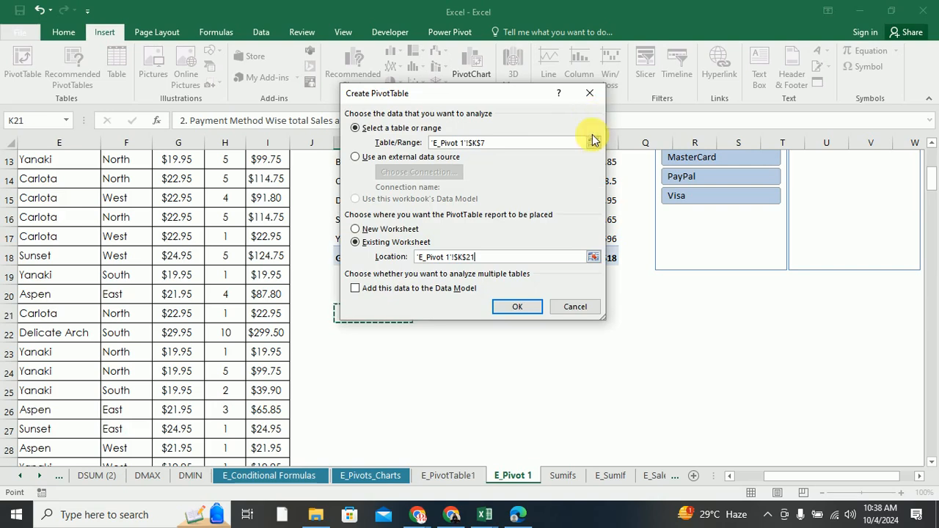
left_click(517, 304)
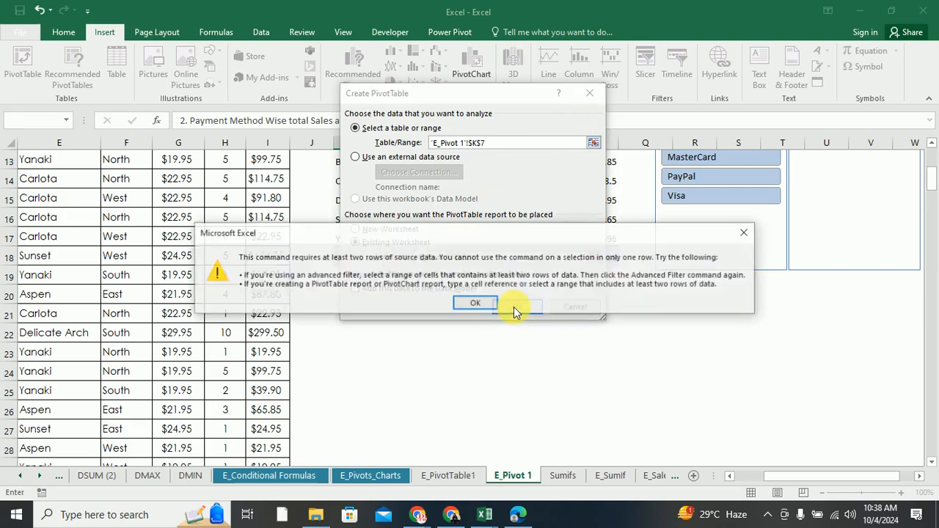
left_click(474, 303)
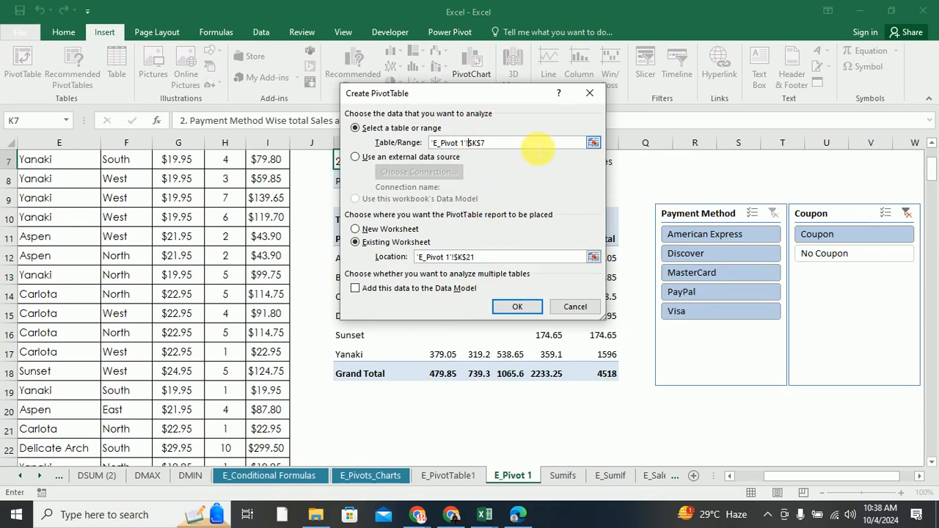
Replace the new PivotTable's source range with the whole sales table, A1:I201 on E_Pivot 1, and create the PivotTable
left_click(592, 142)
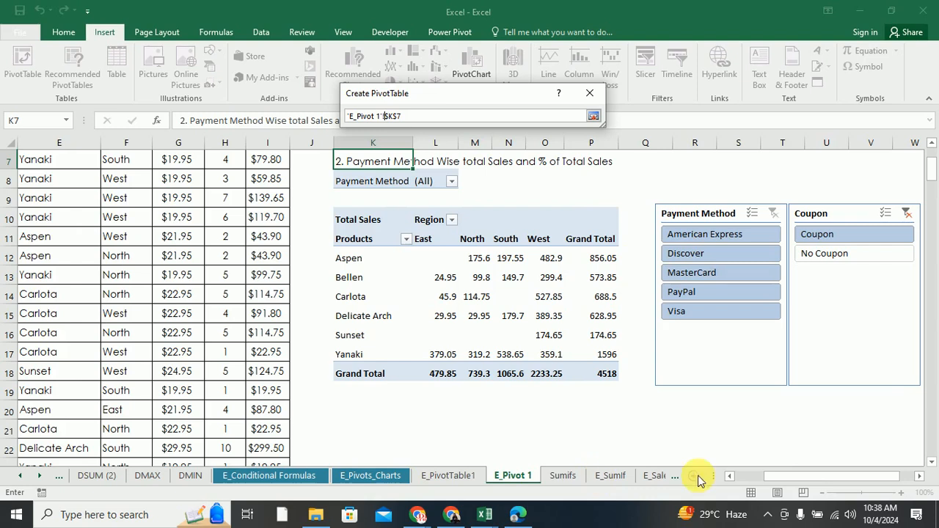
left_click_drag(779, 477, 531, 403)
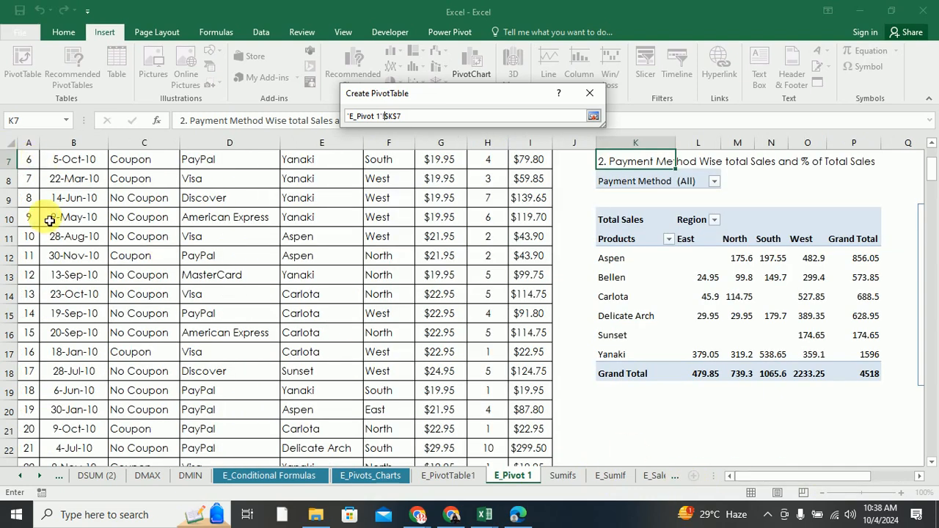
scroll(52, 210, "up", 2)
left_click_drag(25, 158, 457, 430)
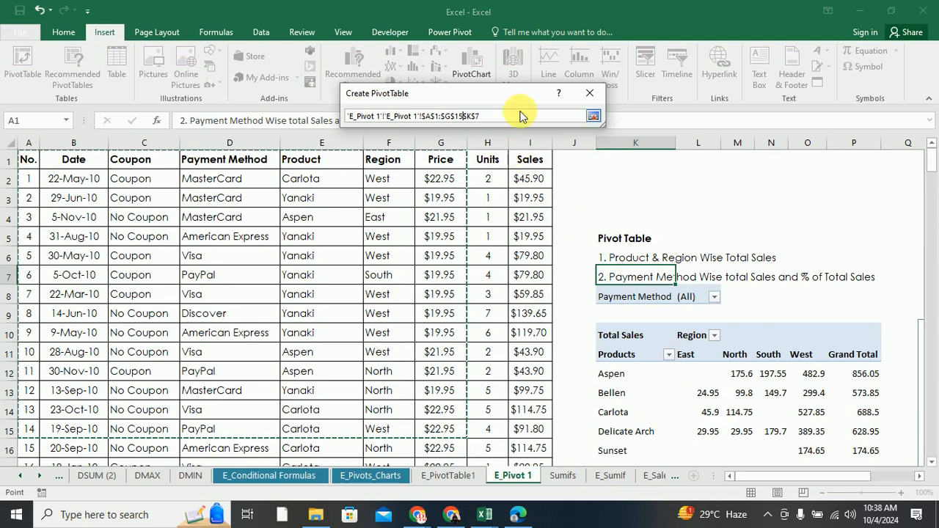
left_click_drag(479, 115, 346, 116)
key("BackSpace")
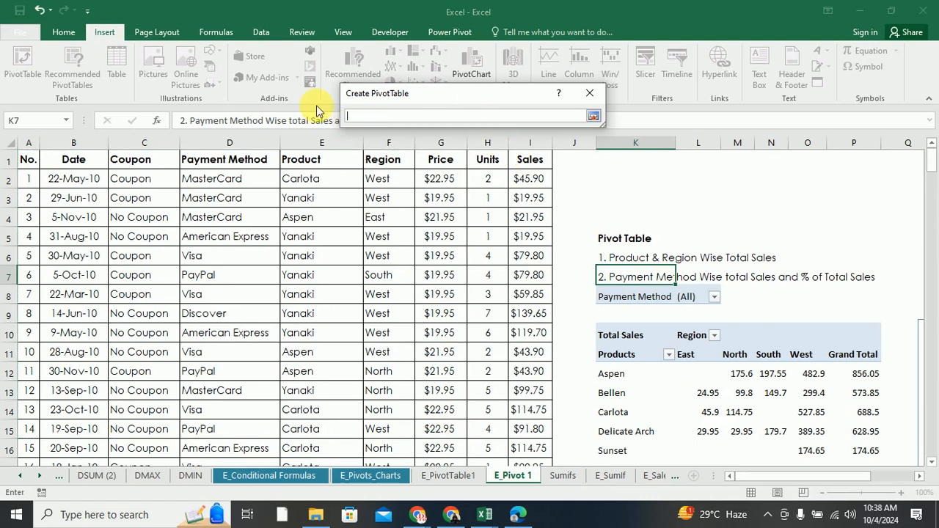
left_click(591, 118)
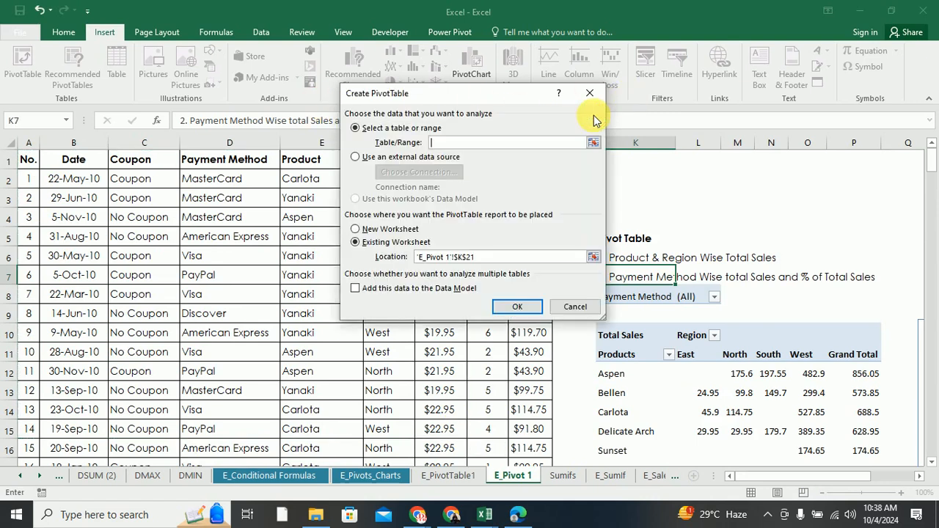
left_click(592, 142)
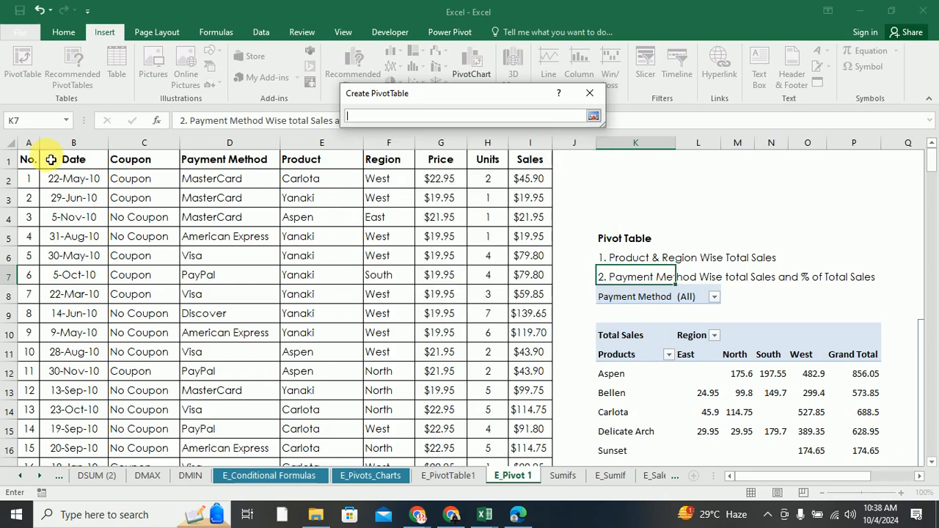
left_click_drag(35, 162, 545, 441)
left_click(594, 116)
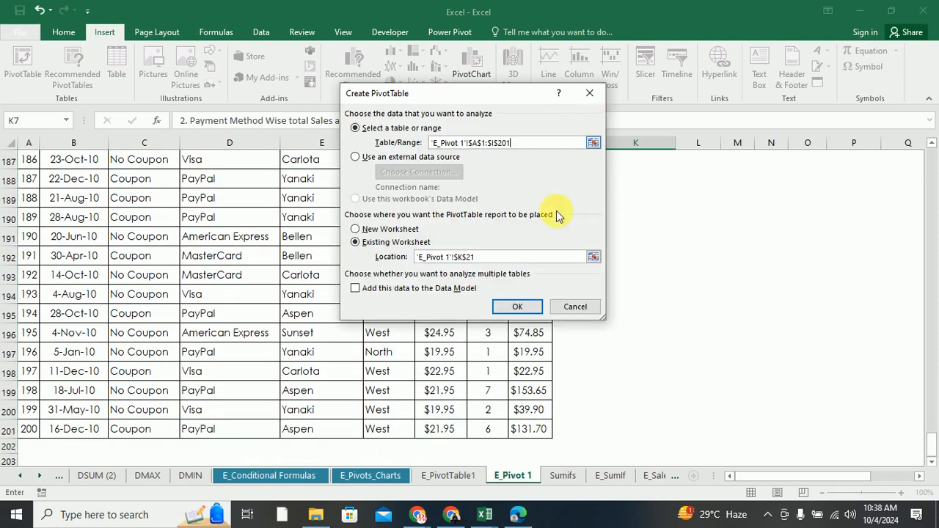
left_click(518, 307)
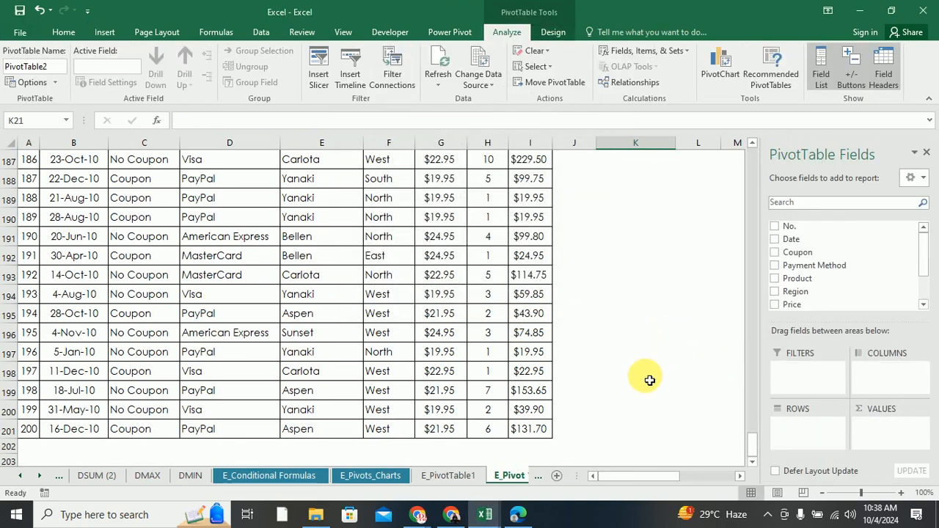
Review the note on payment method wise total sales and % of total sales, and the fields available for the new PivotTable
scroll(637, 429, "up", 10)
scroll(635, 406, "up", 20)
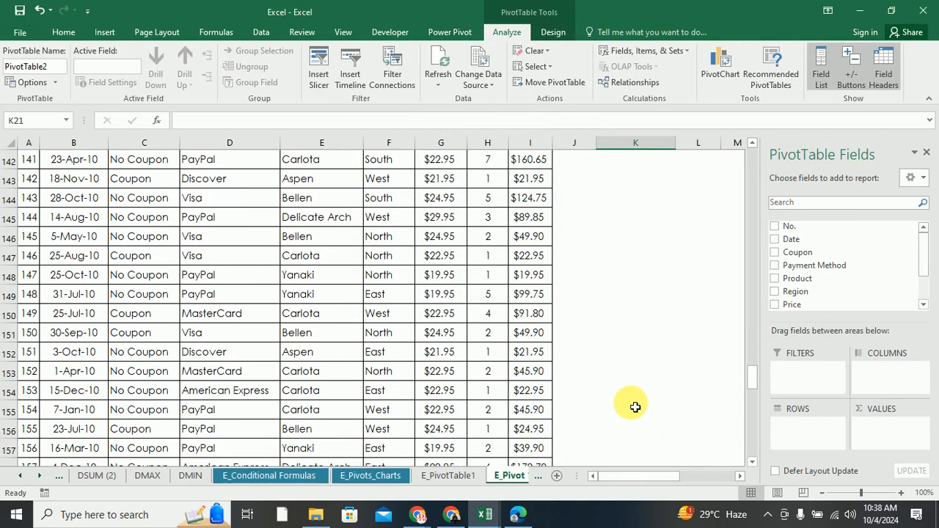
scroll(635, 403, "up", 17)
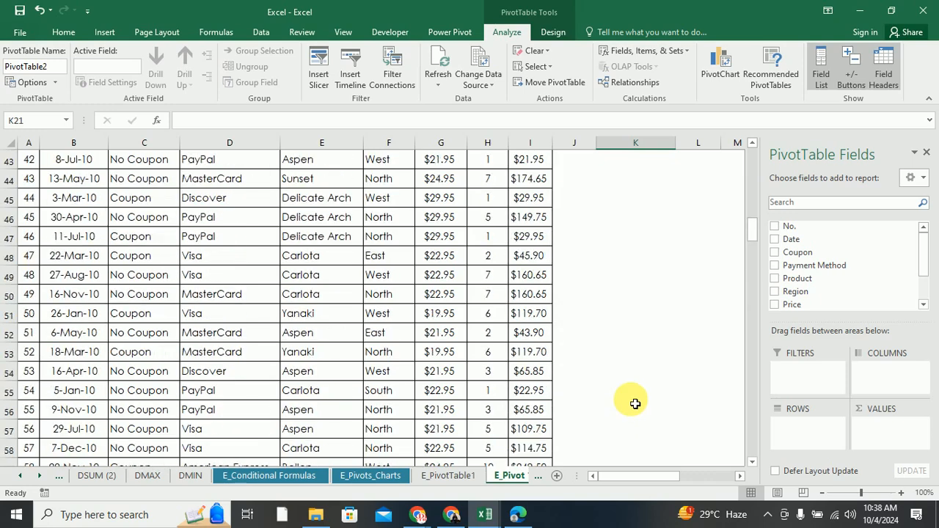
mouse_move(638, 478)
left_mouse_down()
mouse_move(671, 478)
mouse_move(653, 478)
left_mouse_up()
scroll(638, 413, "up", 5)
scroll(638, 413, "up", 3)
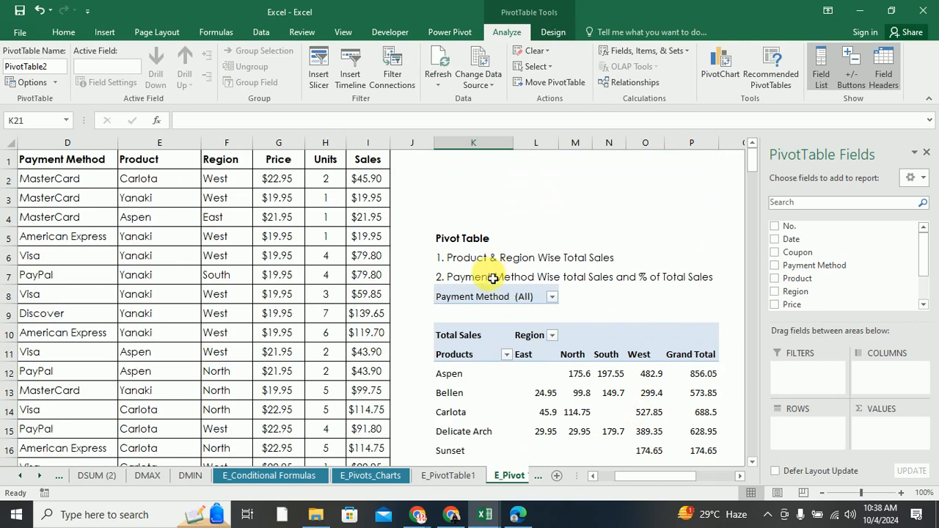
scroll(493, 278, "down", 1)
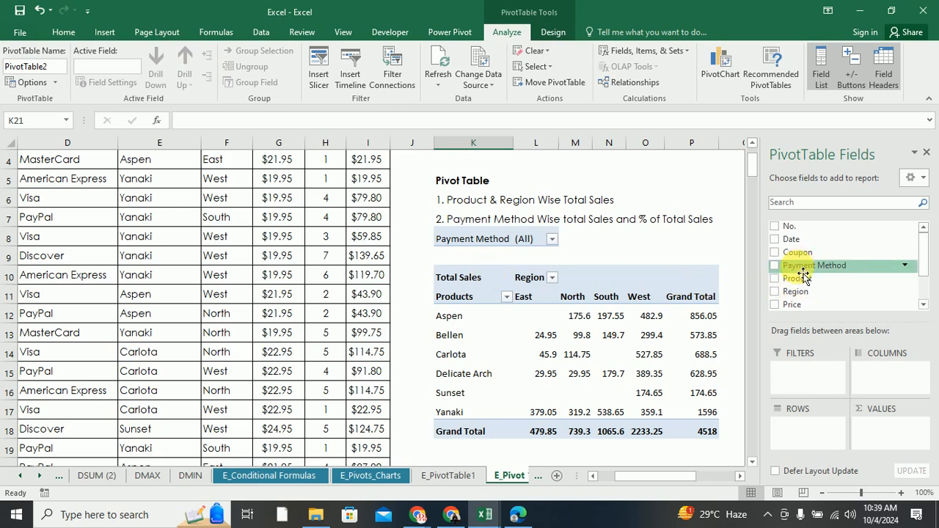
left_click_drag(797, 275, 807, 246)
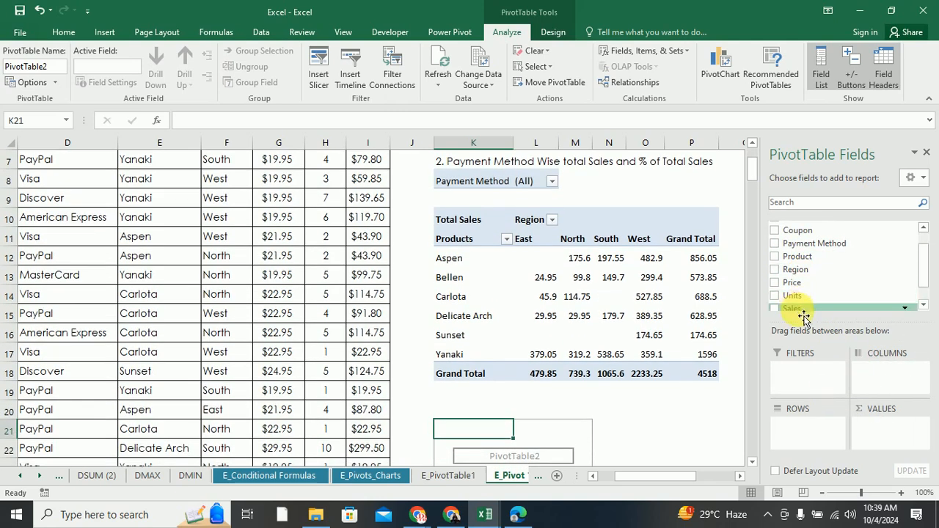
left_click_drag(803, 315, 827, 310)
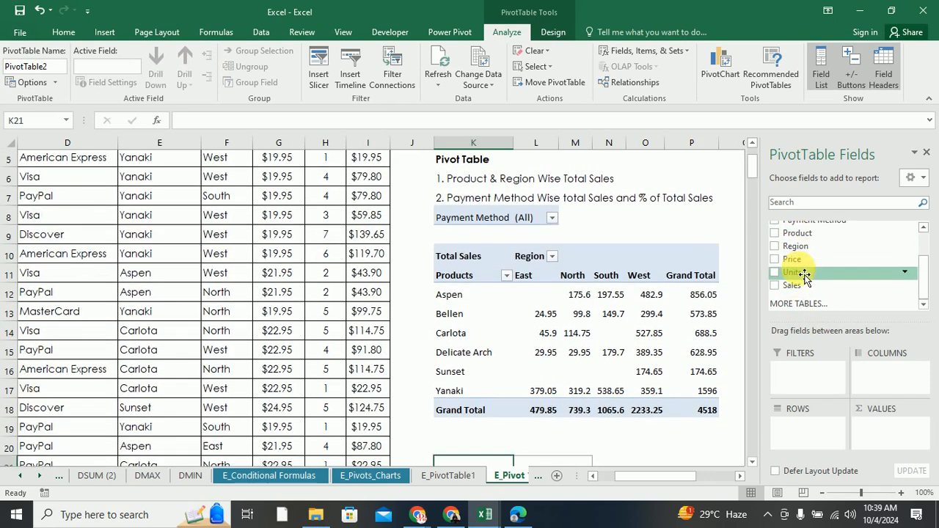
left_click_drag(796, 285, 833, 275)
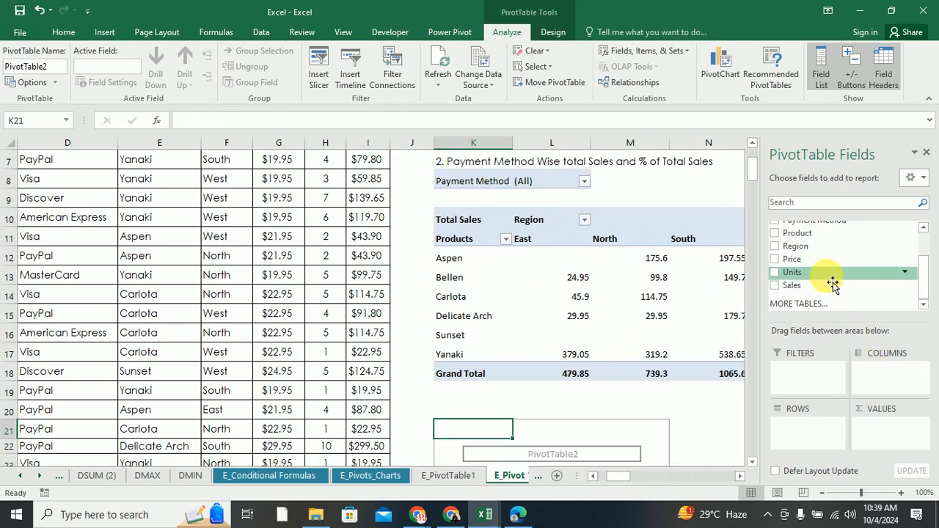
scroll(807, 255, "up", 1)
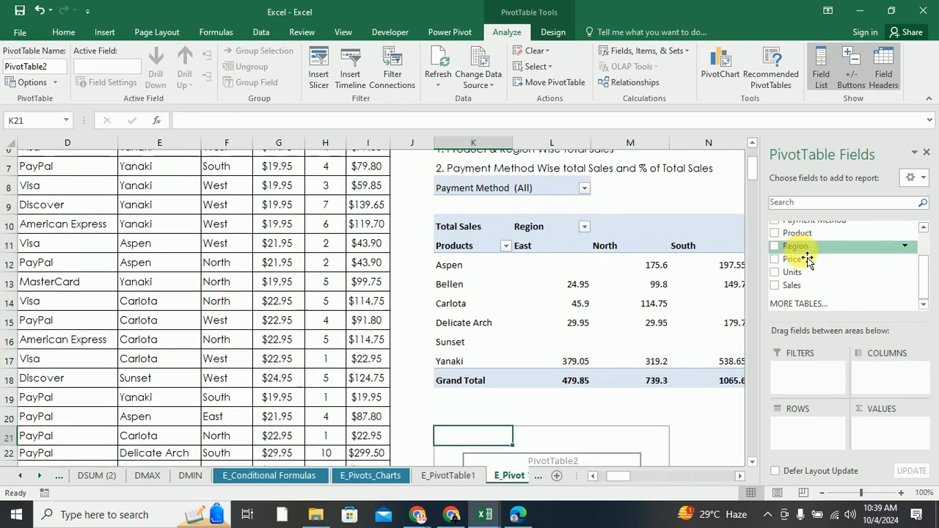
scroll(809, 256, "up", 1)
left_click_drag(922, 268, 922, 247)
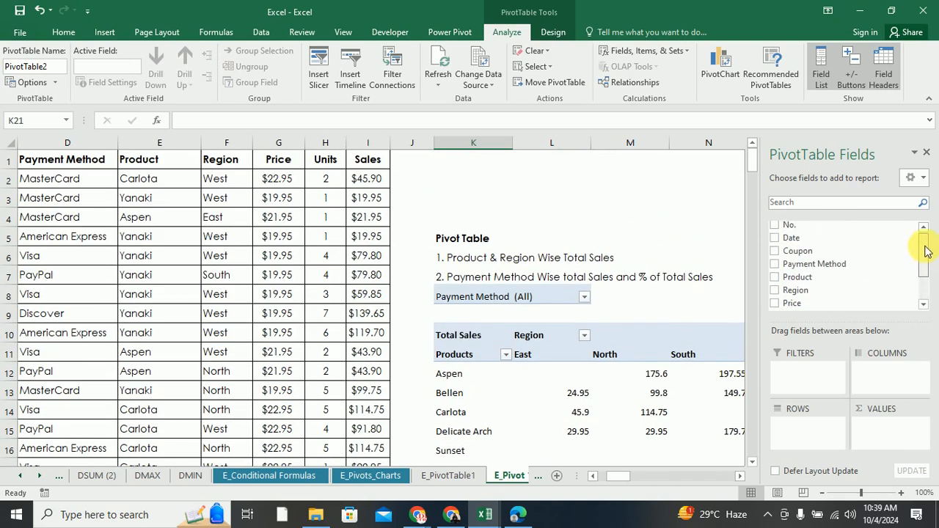
Lay out the new PivotTable with Payment Method in the rows and the sum of Sales as the values
left_click_drag(819, 270, 884, 370)
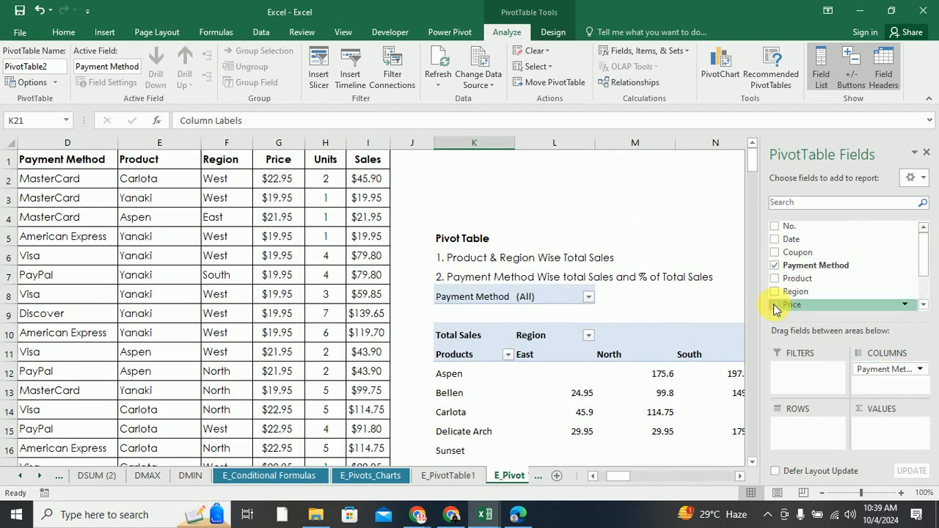
scroll(606, 301, "down", 1)
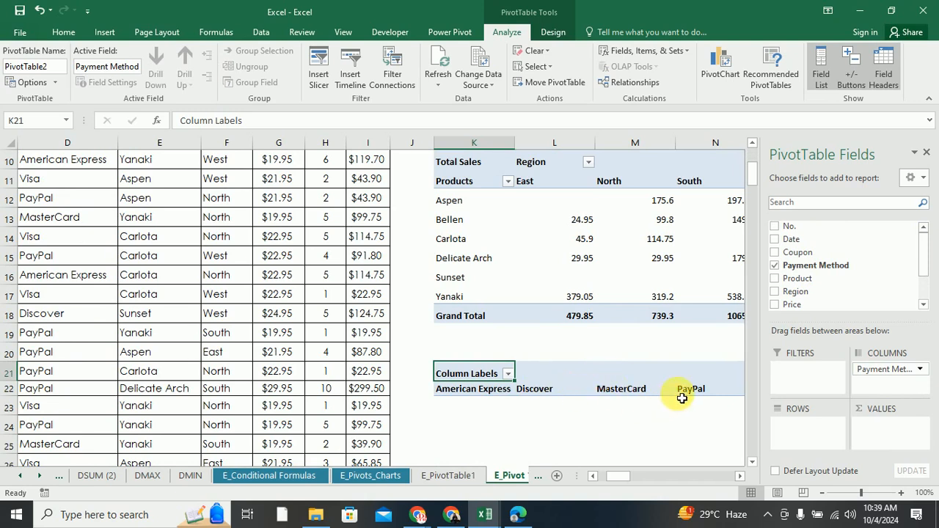
scroll(807, 266, "down", 1)
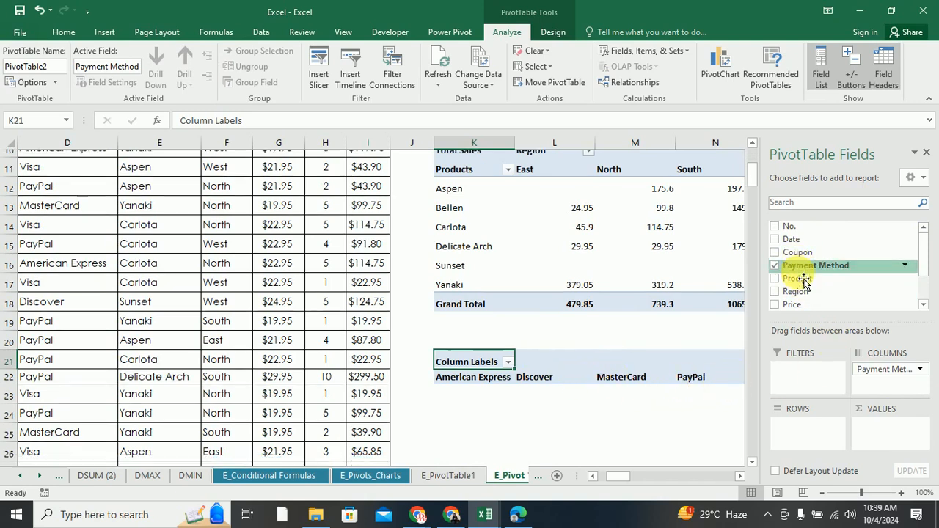
scroll(913, 287, "down", 1)
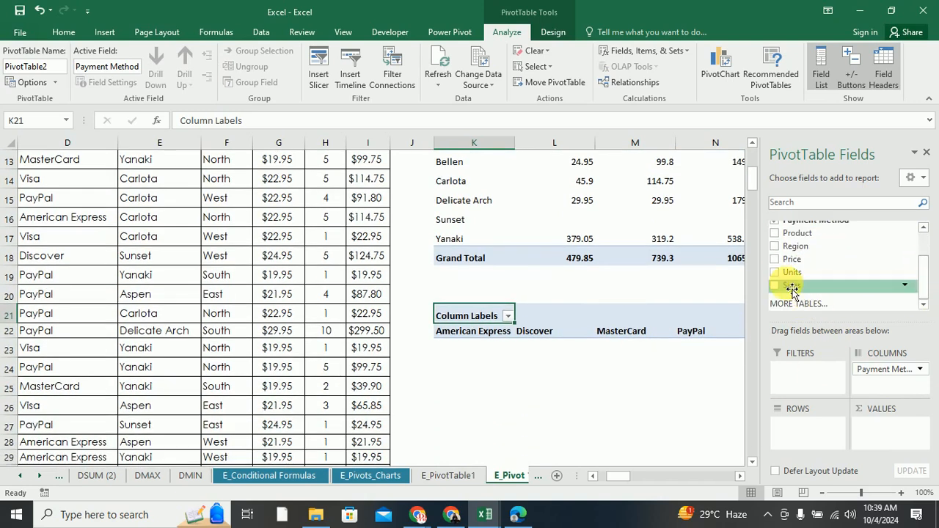
left_click_drag(792, 292, 814, 434)
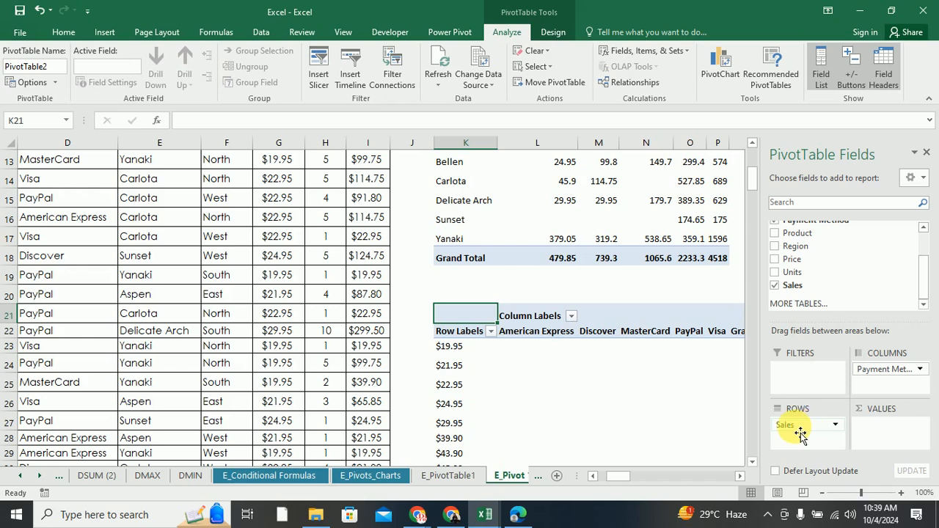
left_click_drag(797, 436, 877, 433)
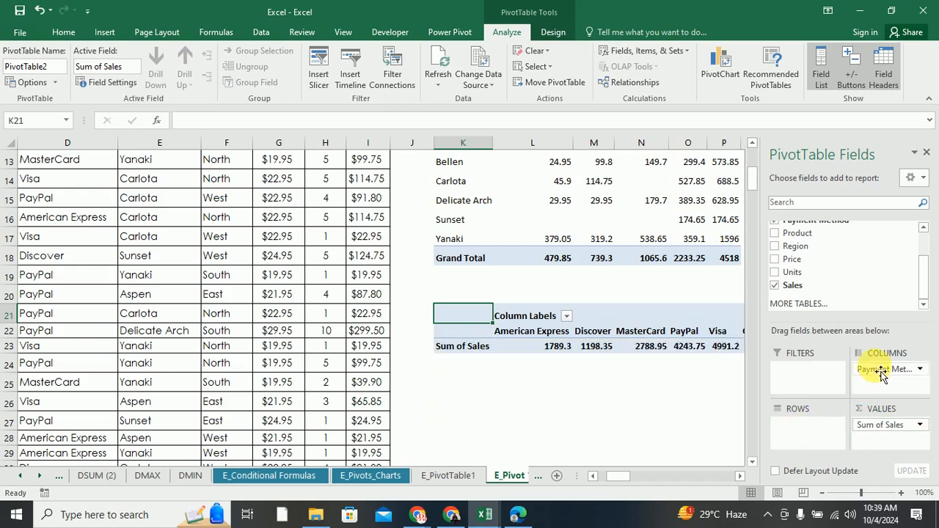
left_click_drag(884, 369, 810, 433)
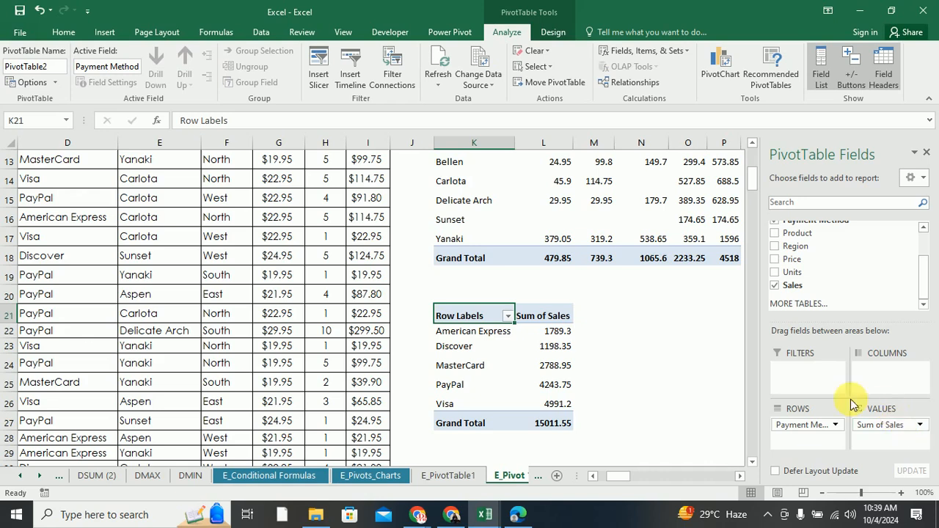
Add the Sales field a second time to the values of the payment method PivotTable
scroll(614, 332, "up", 3)
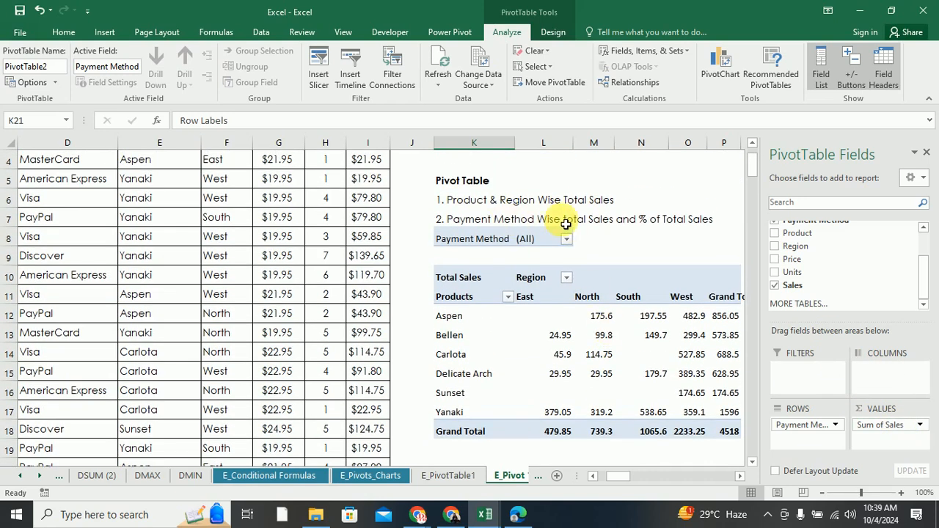
scroll(618, 304, "down", 2)
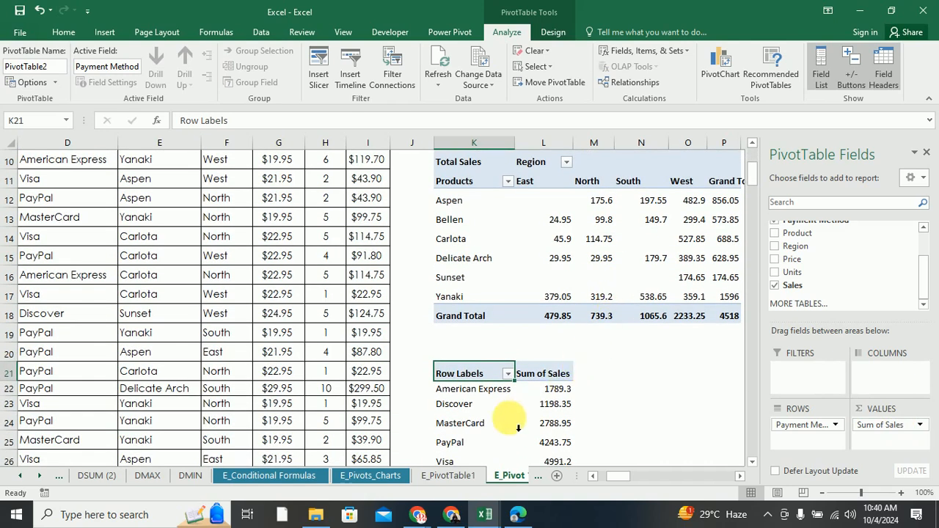
scroll(489, 374, "down", 2)
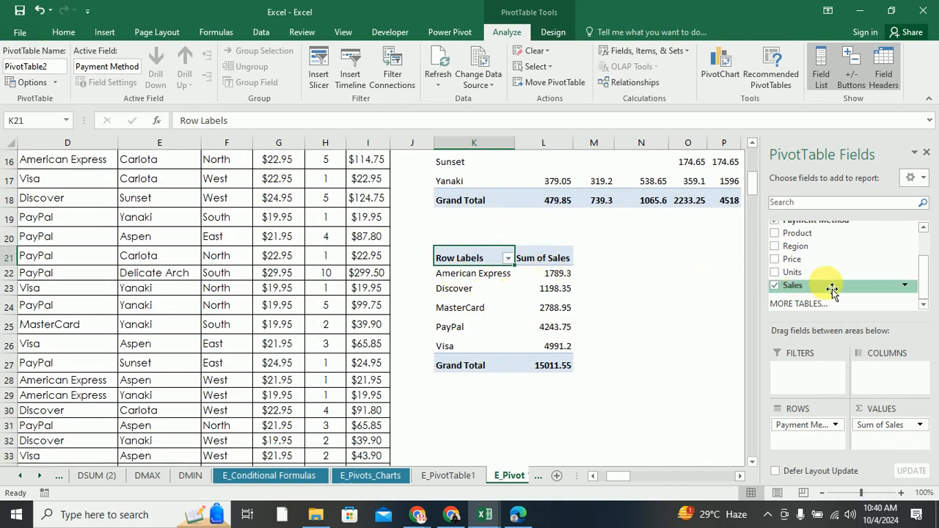
scroll(656, 283, "up", 2)
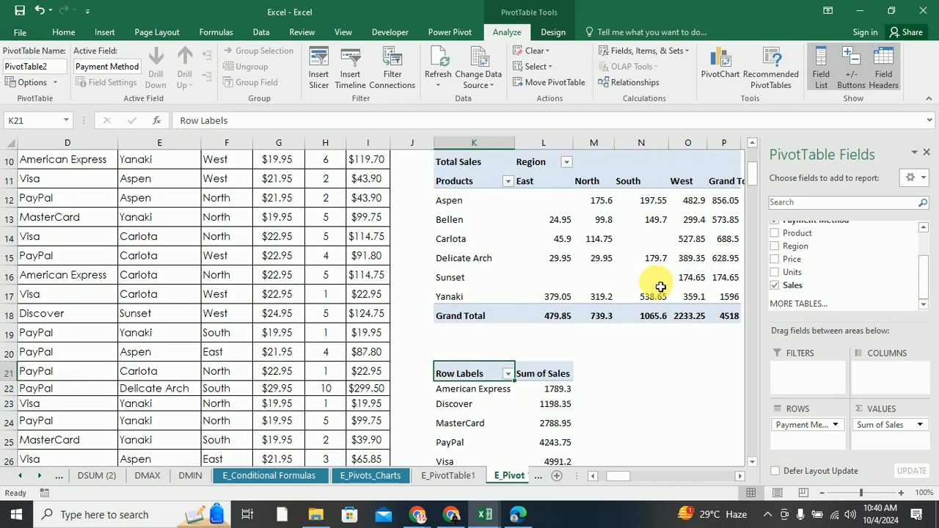
scroll(621, 250, "up", 3)
scroll(621, 251, "down", 4)
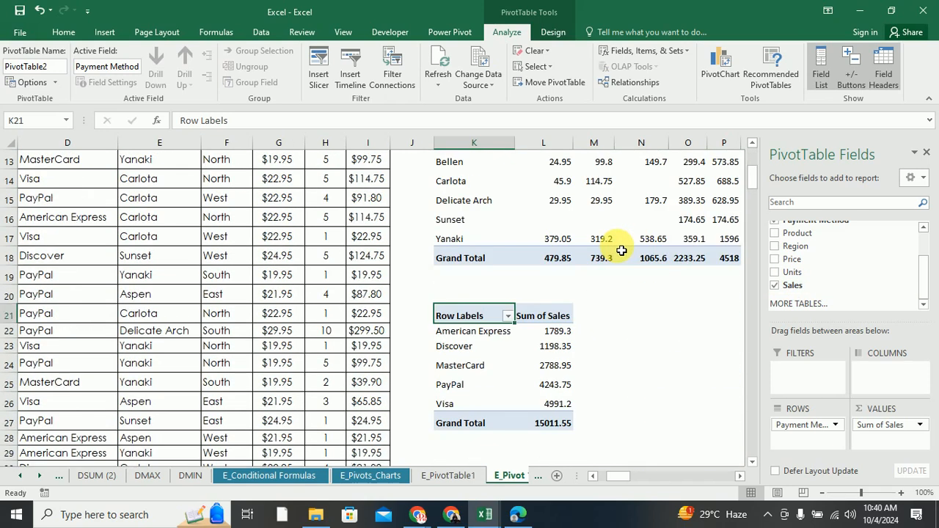
scroll(621, 251, "down", 1)
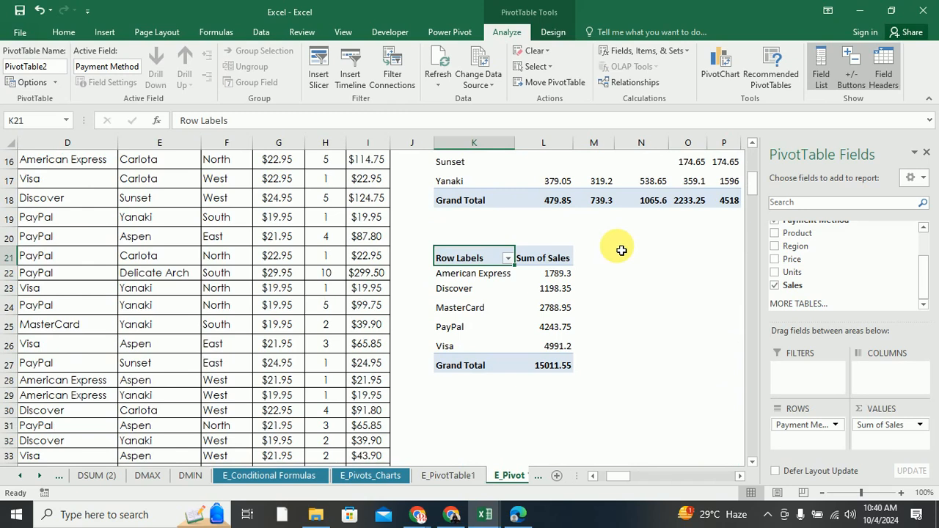
left_click_drag(792, 285, 878, 449)
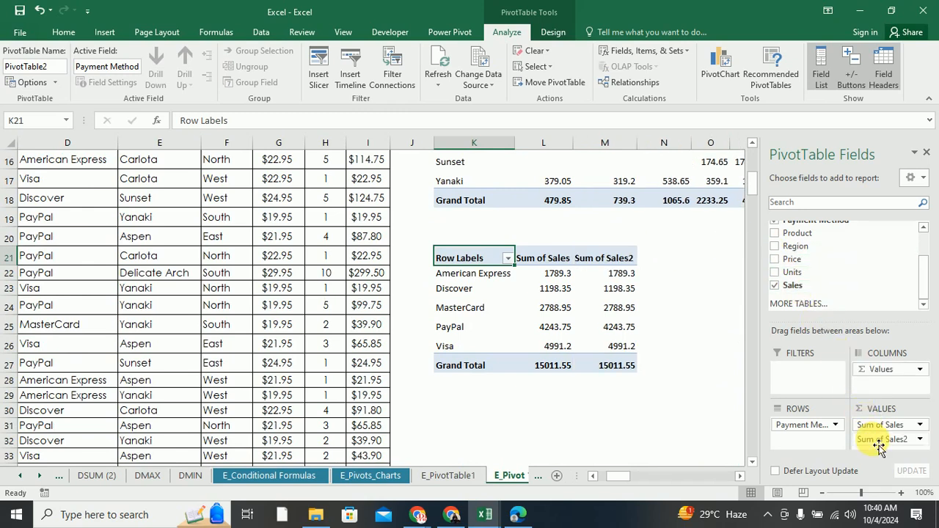
Open the value field settings of the second Sales field and set its custom name to % Total Sales
left_click(909, 442)
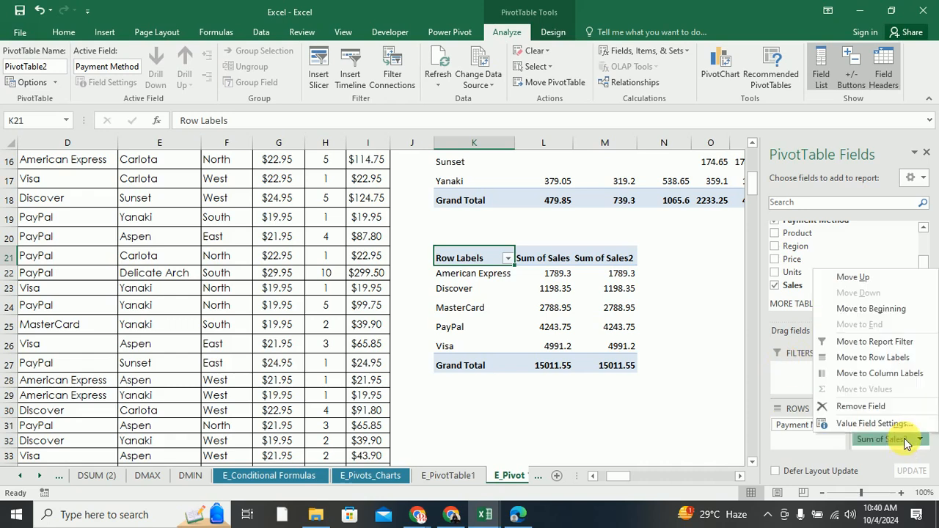
left_click(885, 428)
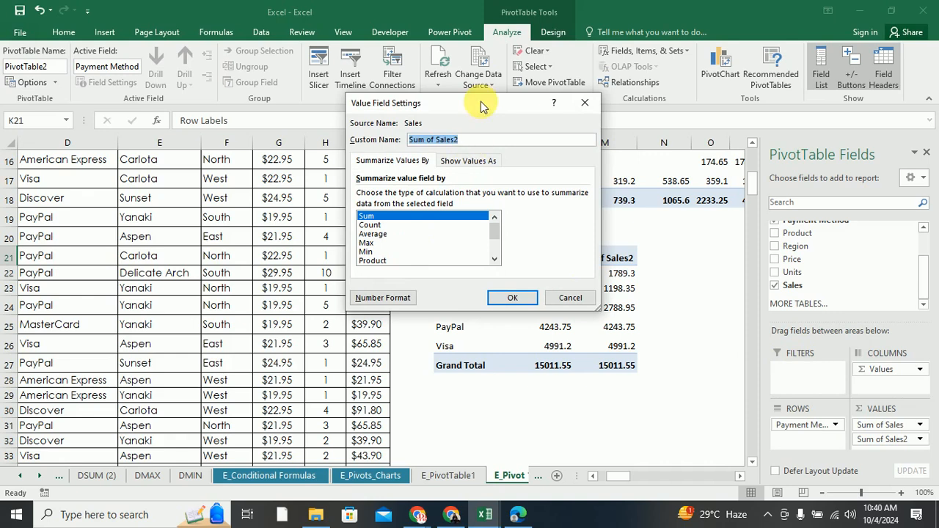
left_click_drag(477, 101, 671, 94)
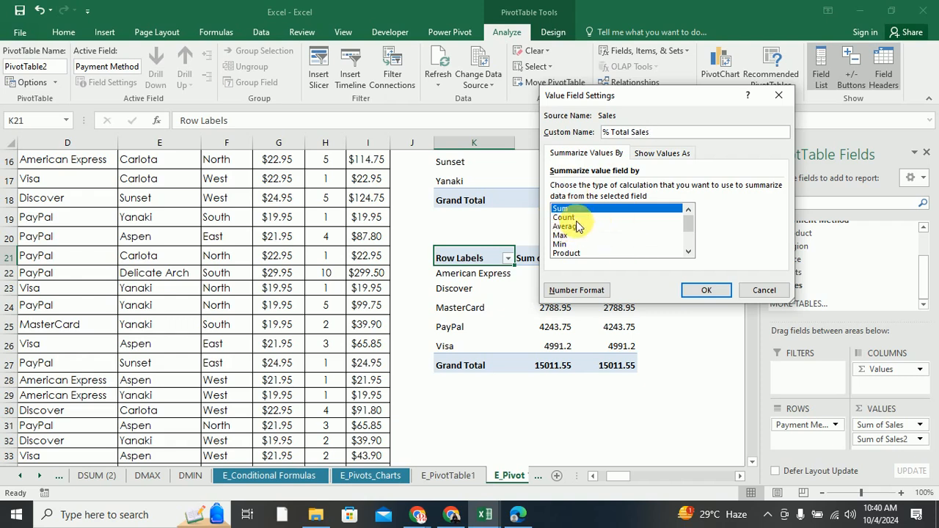
Review the calculation types available for summarising the % Total Sales field
left_click(688, 251)
left_click(688, 252)
left_click(688, 251)
left_click(688, 251)
left_click(688, 252)
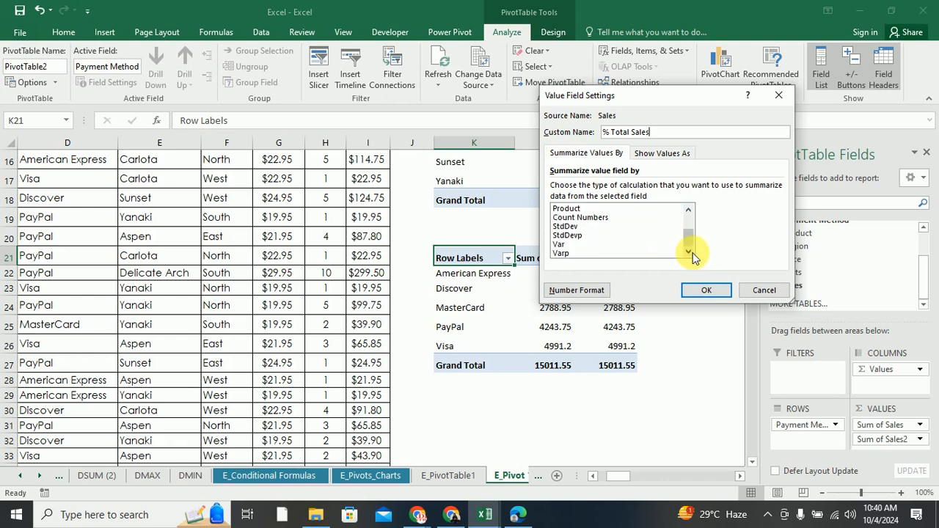
scroll(684, 230, "up", 3)
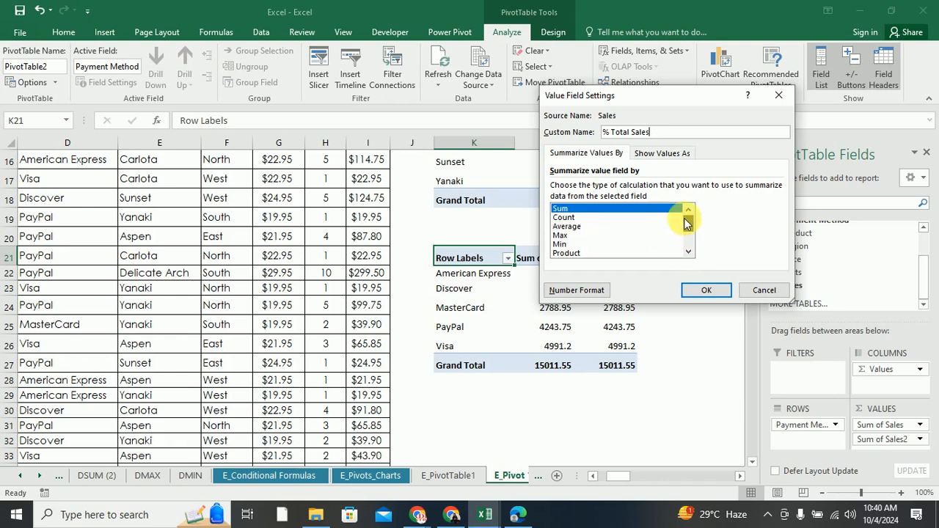
left_click_drag(686, 212, 687, 238)
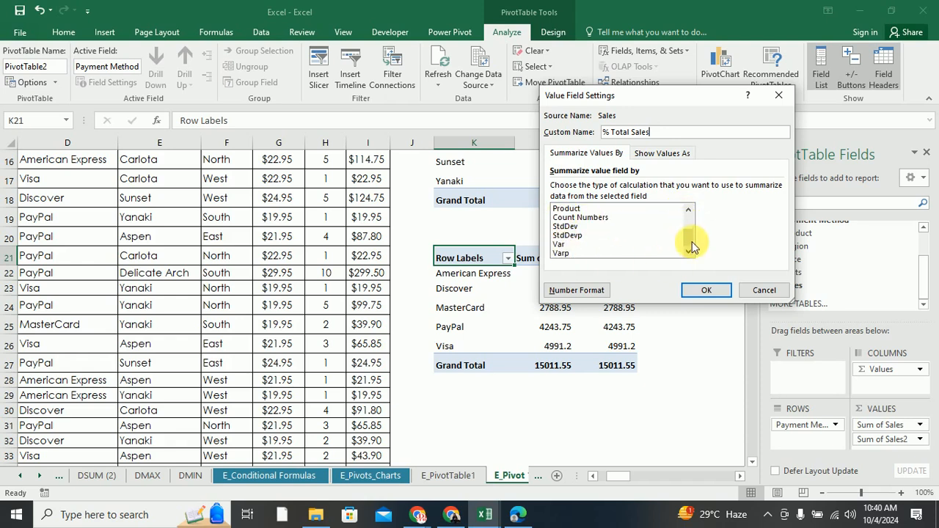
left_click_drag(692, 241, 692, 218)
Show the % Total Sales values as % of Grand Total and apply the field settings
left_click(660, 152)
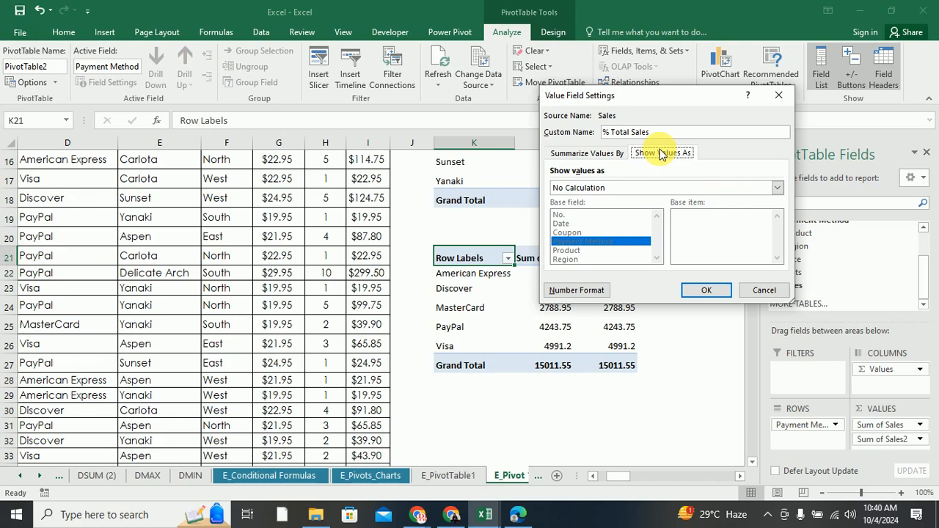
left_click(775, 189)
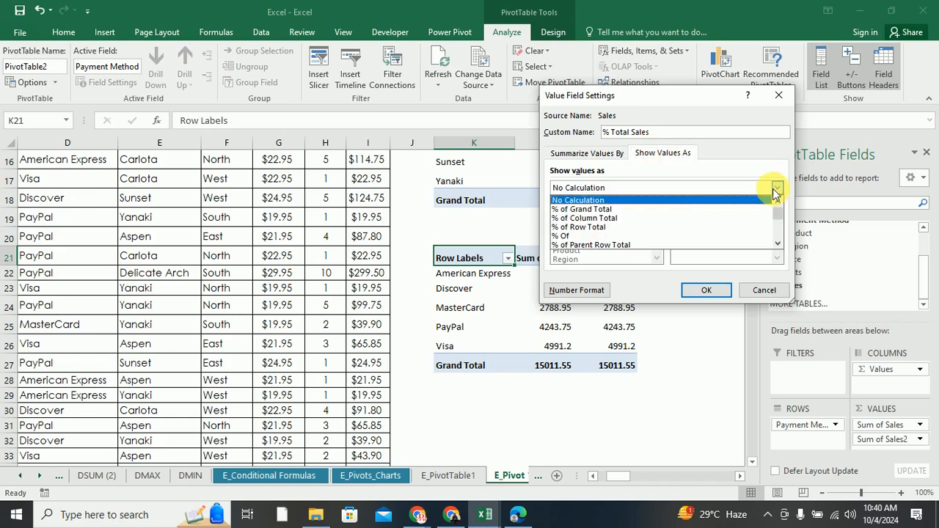
left_click(615, 209)
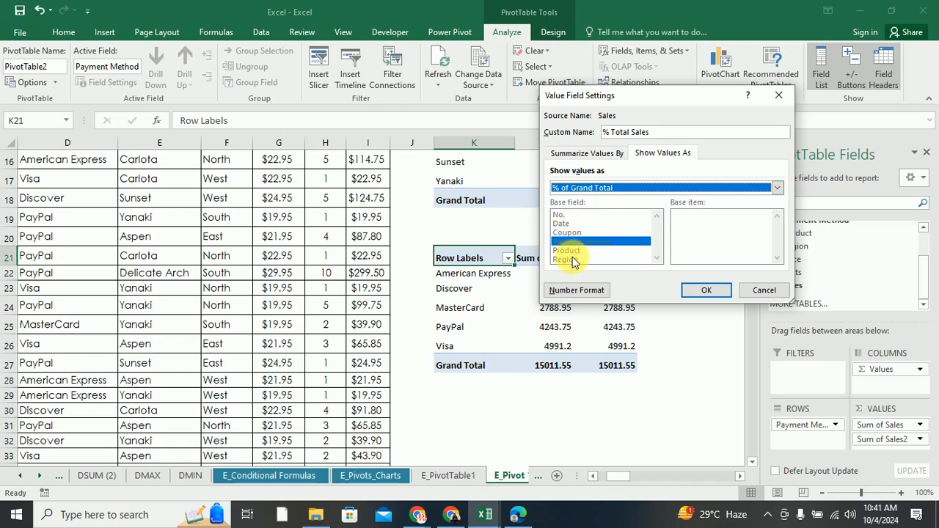
left_click(706, 290)
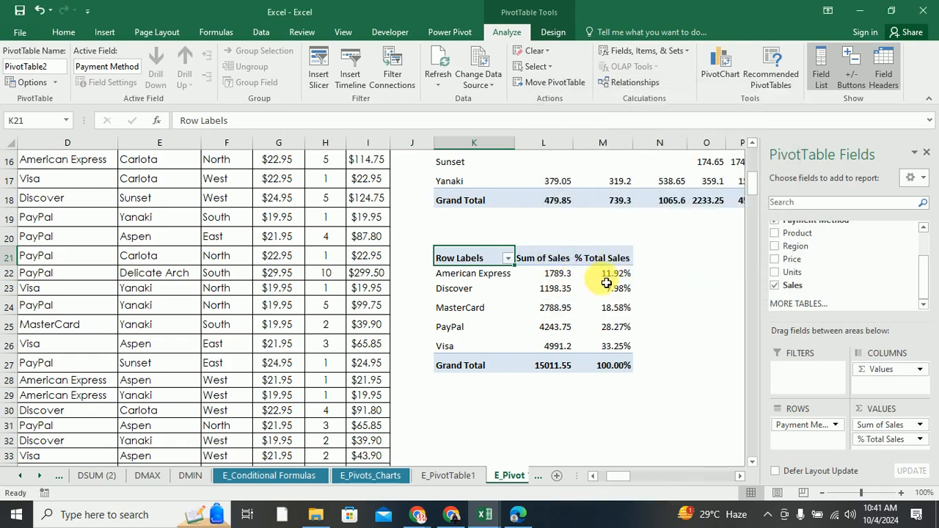
Rename the Sum of Sales value field in the payment method PivotTable as Total Sales
left_click(547, 261)
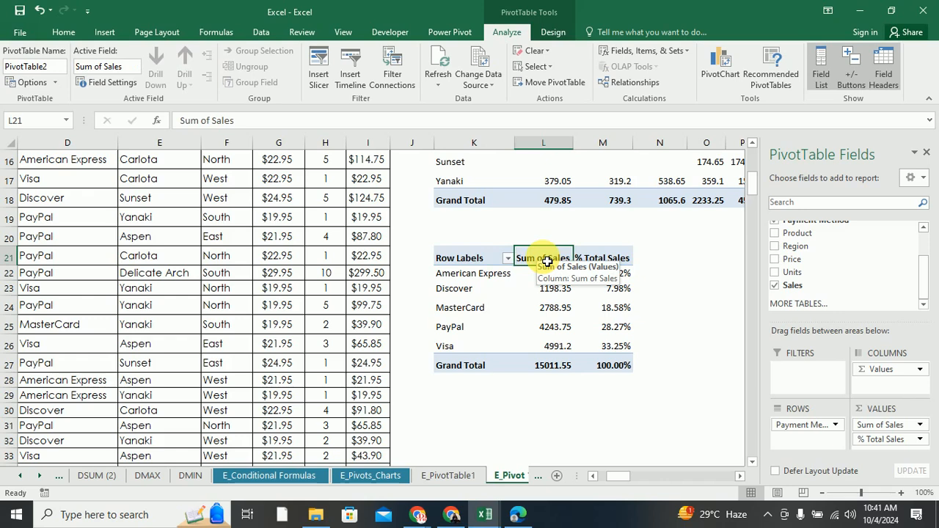
double_click(547, 261)
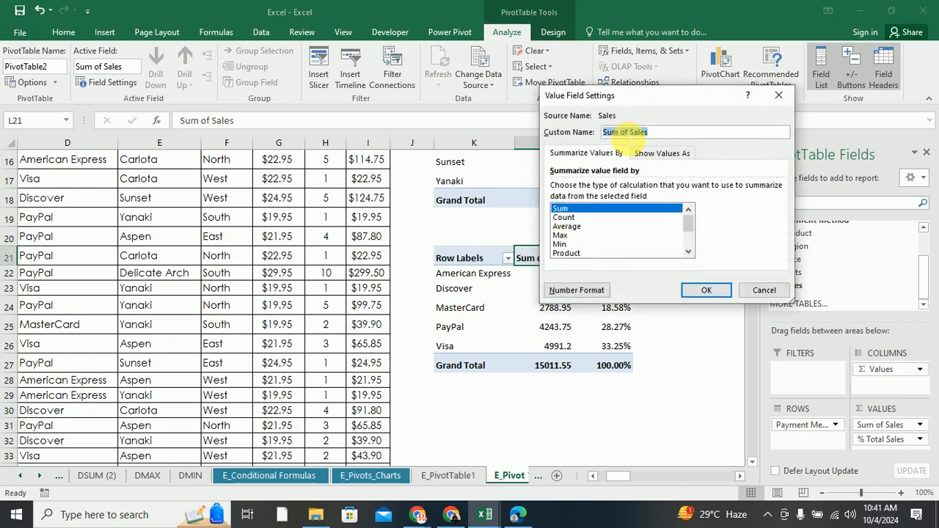
key("ctrl+shift+Left")
type("Total")
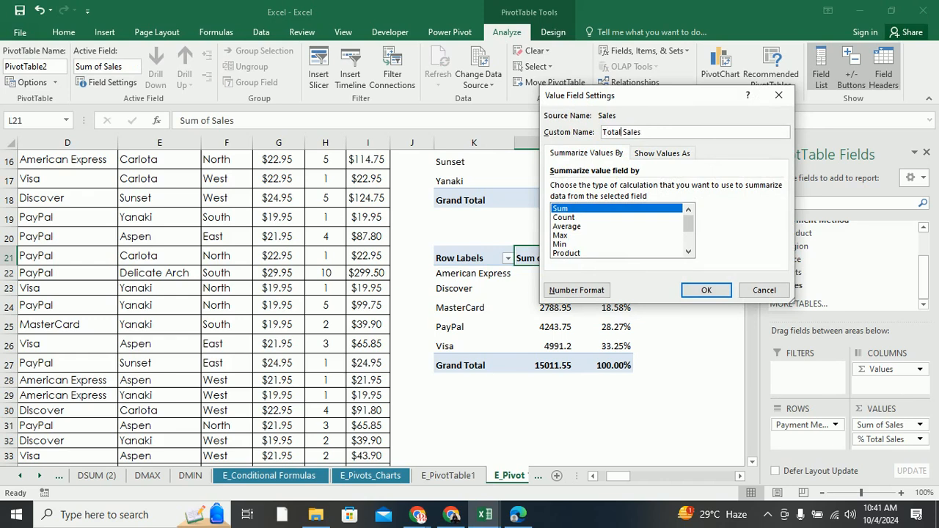
left_click(704, 290)
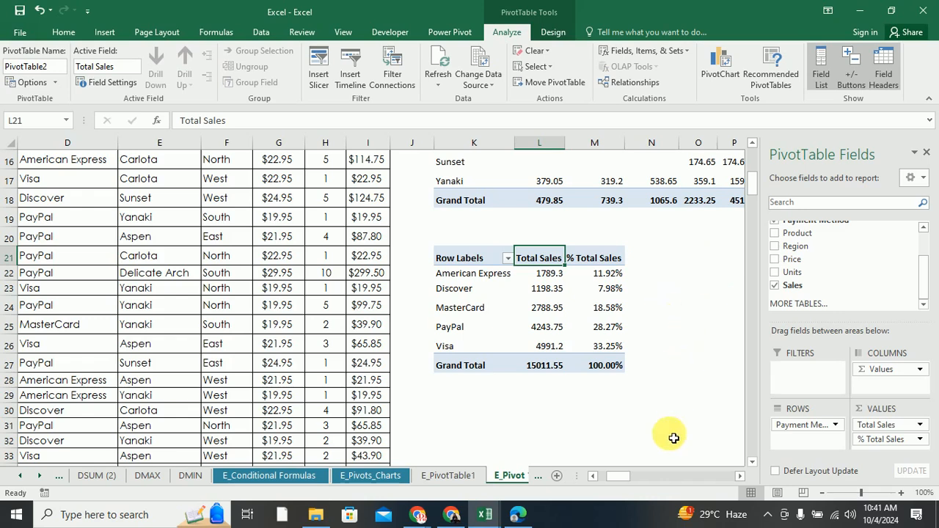
Replace the Row Labels header in cell K21 of the second PivotTable with Payment Method
left_click(731, 477)
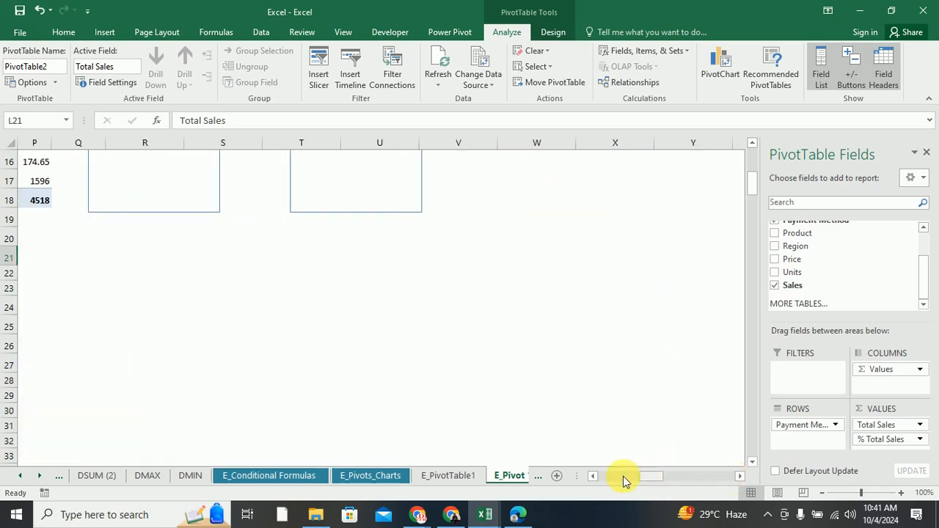
left_click(595, 476)
left_click(595, 476)
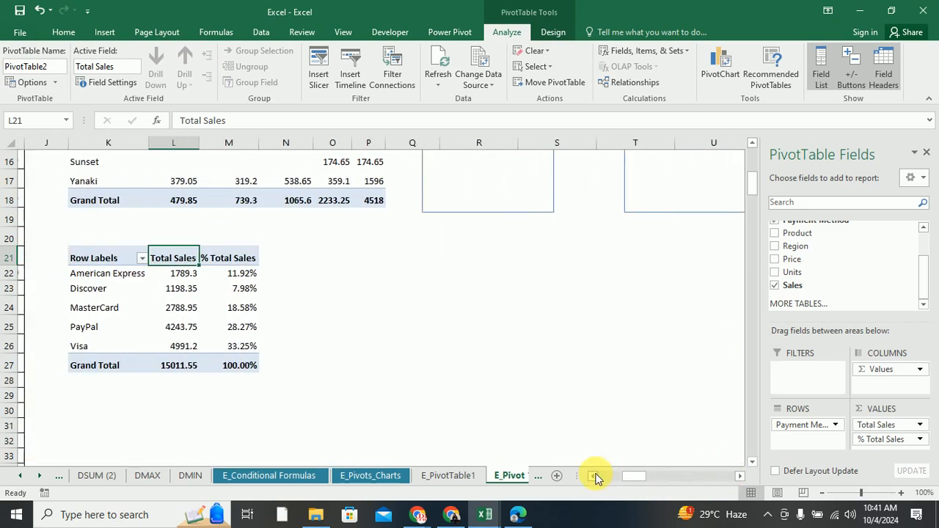
scroll(626, 386, "up", 2)
scroll(625, 386, "up", 1)
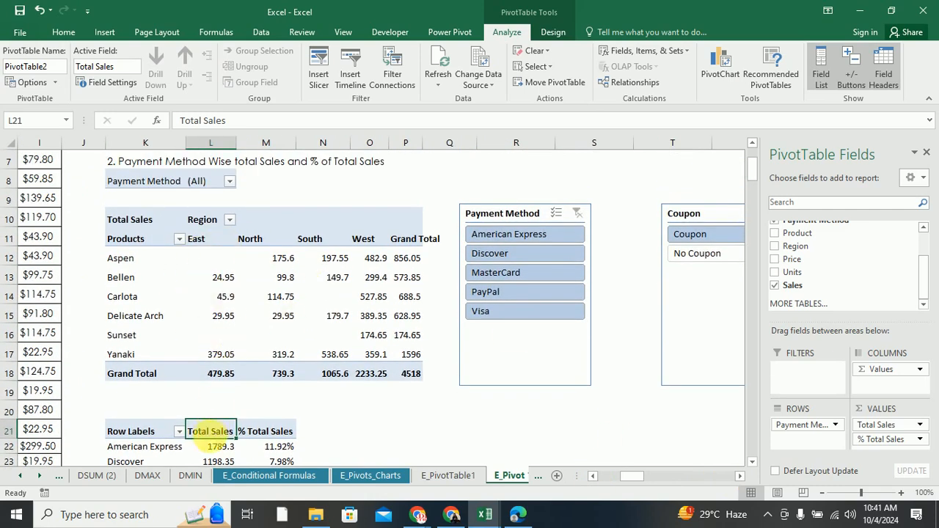
scroll(220, 417, "down", 1)
scroll(222, 417, "down", 1)
left_click(143, 376)
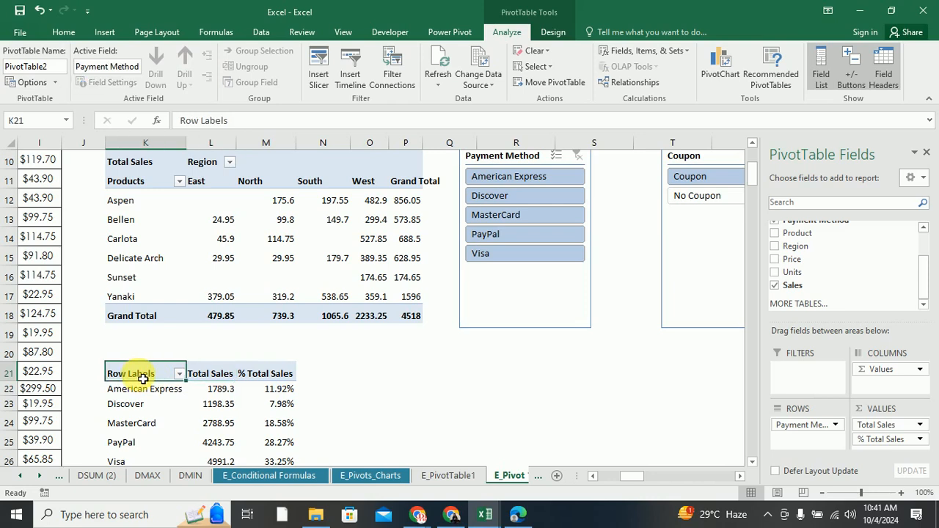
double_click(153, 377)
left_click_drag(152, 376, 109, 348)
type("PayPal")
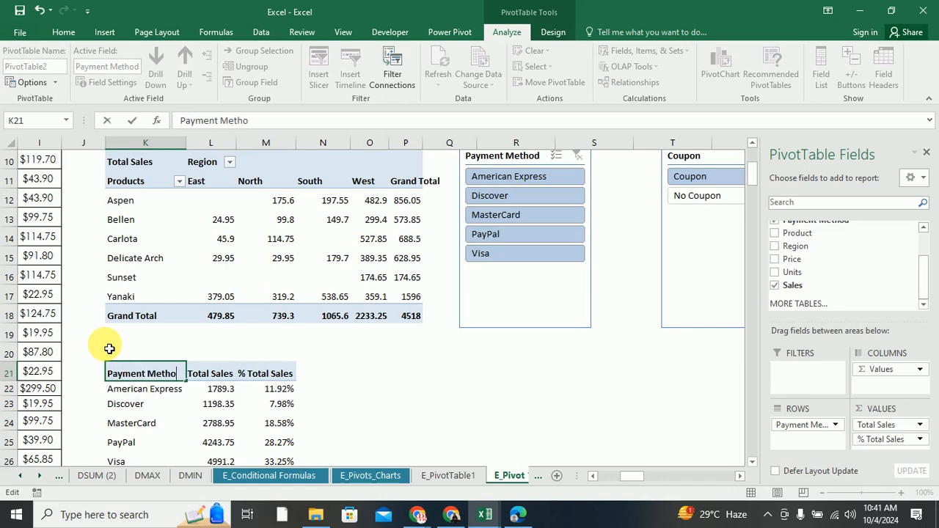
left_click(446, 406)
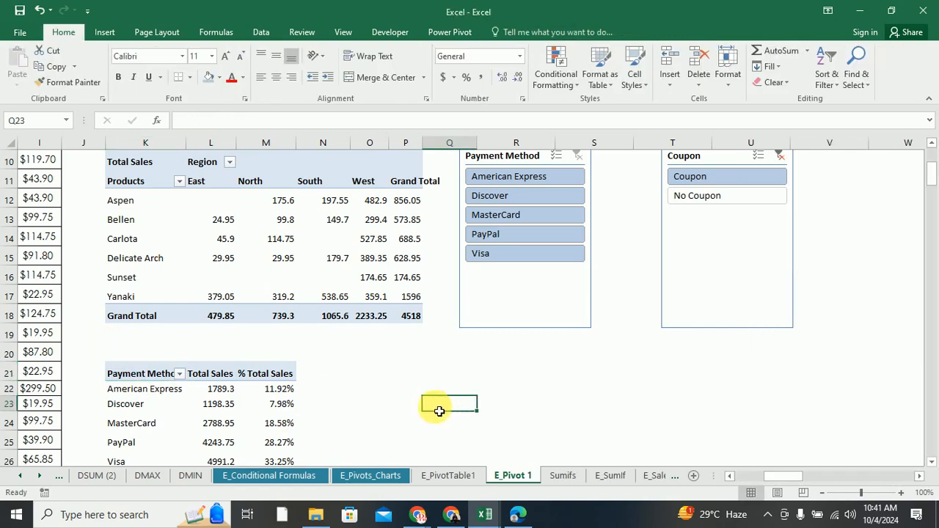
Filter the payment method PivotTable to show only American Express using its Payment Method header filter
left_click(179, 374)
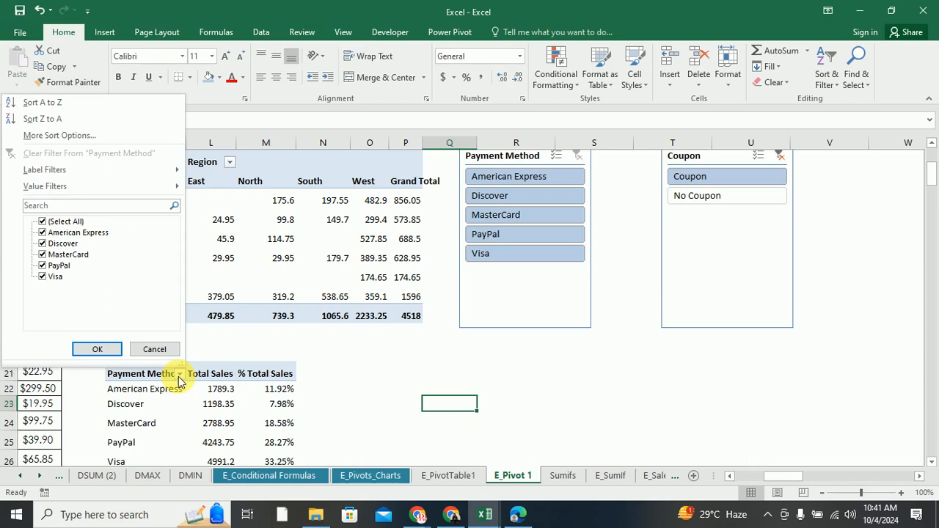
left_click(43, 222)
left_click(47, 233)
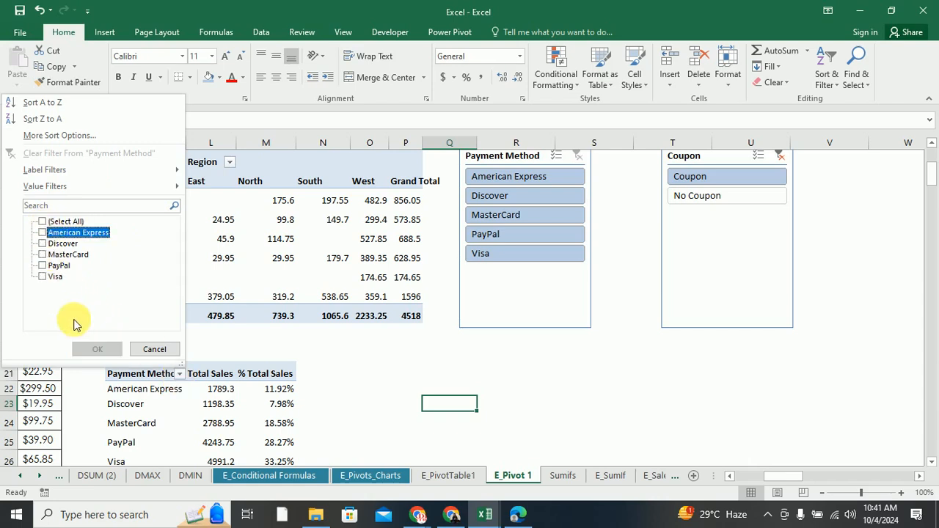
left_click(47, 233)
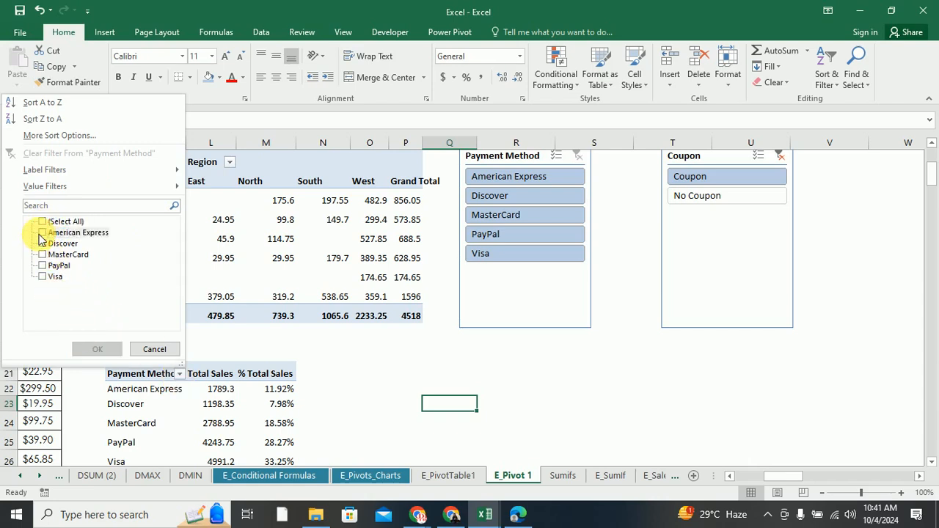
left_click(41, 232)
left_click(97, 349)
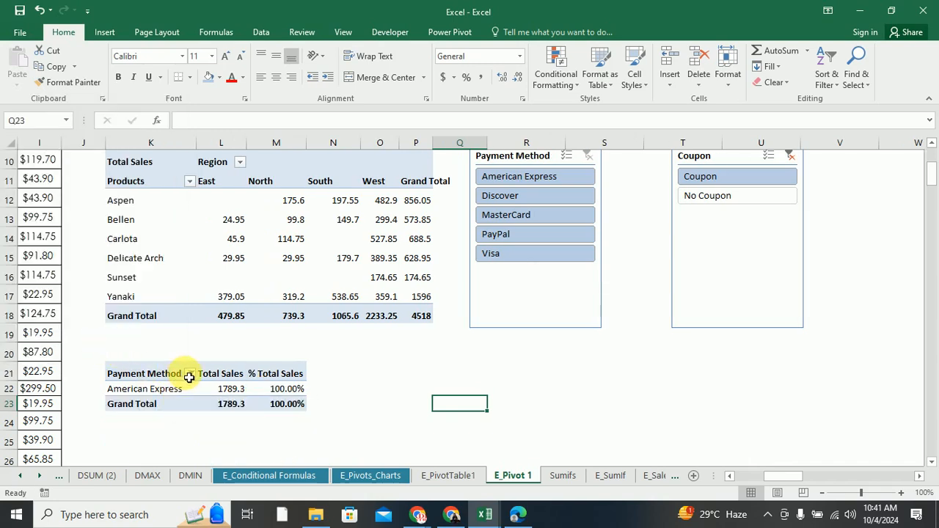
Reselect all payment methods in the header filter of the payment method PivotTable
left_click(190, 375)
left_click(52, 221)
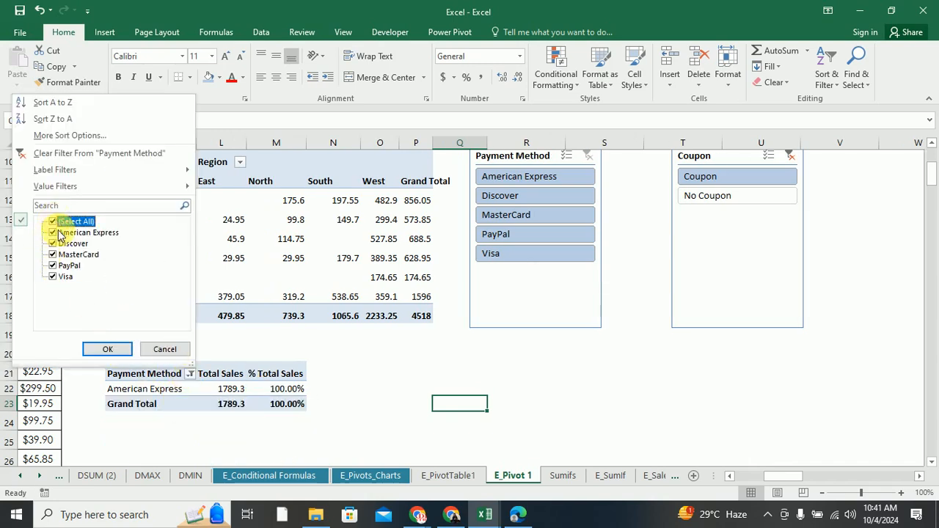
left_click(105, 350)
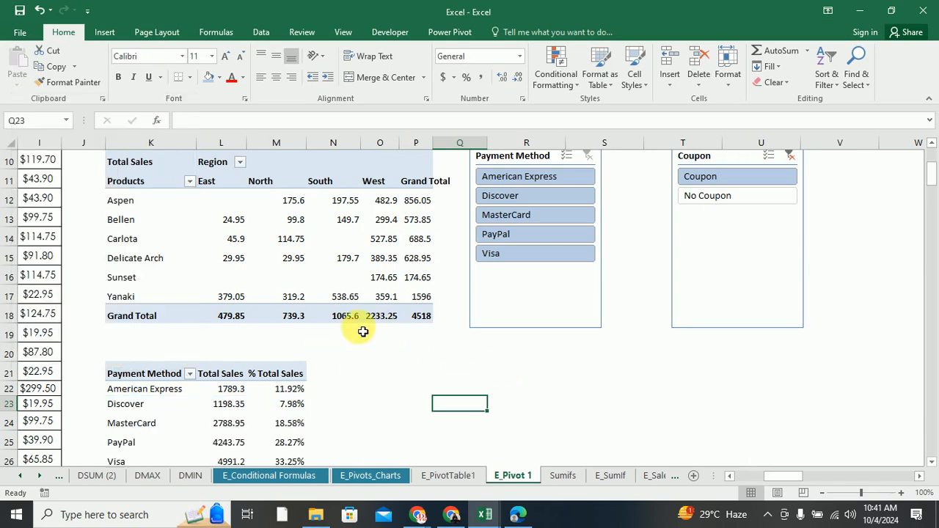
Clear the Coupon slicer's filter so both Coupon and No Coupon sales are included
scroll(820, 219, "up", 1)
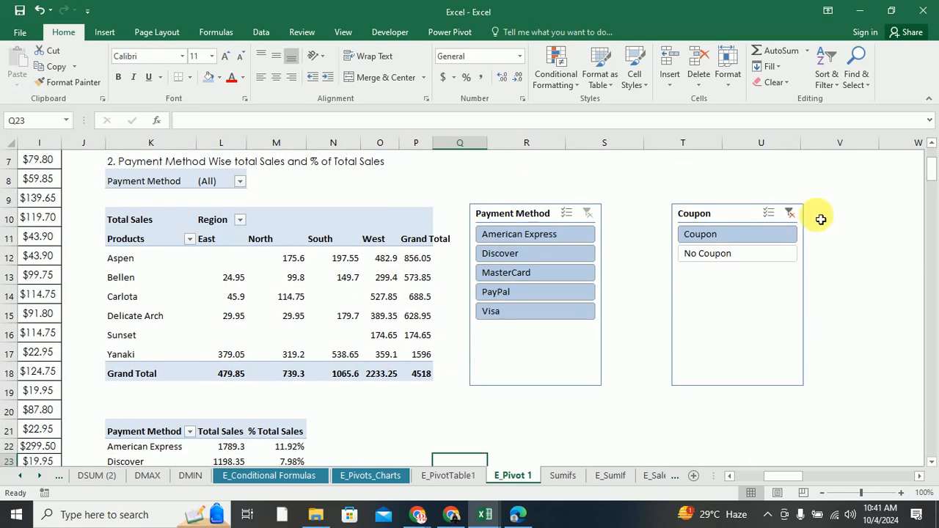
left_click(790, 213)
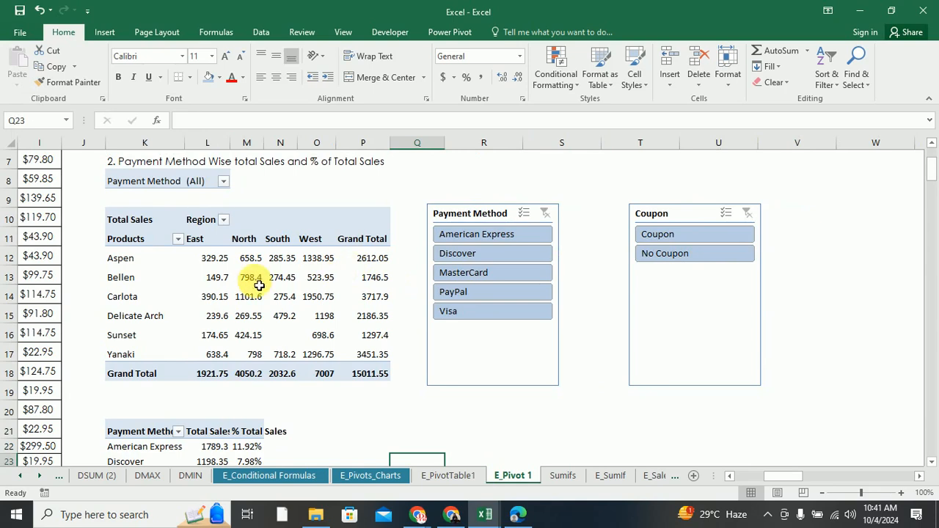
scroll(259, 285, "down", 1)
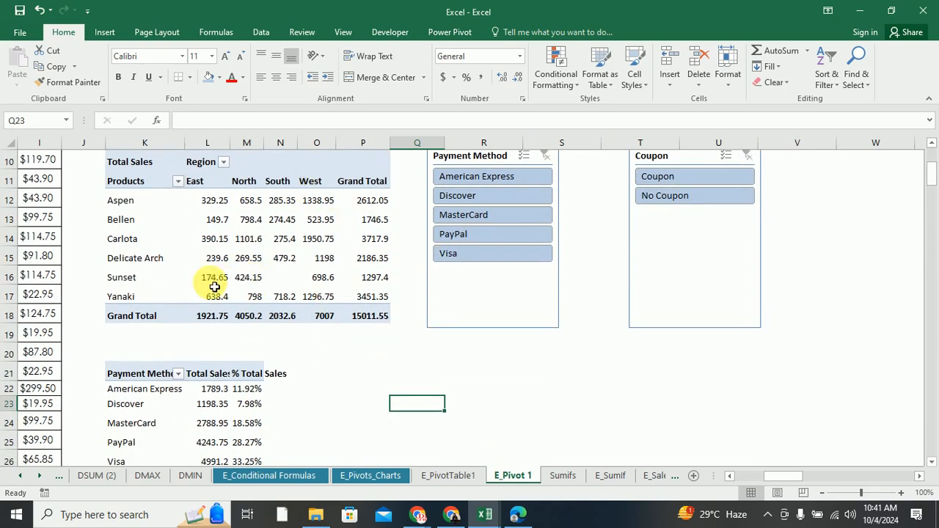
scroll(214, 287, "up", 1)
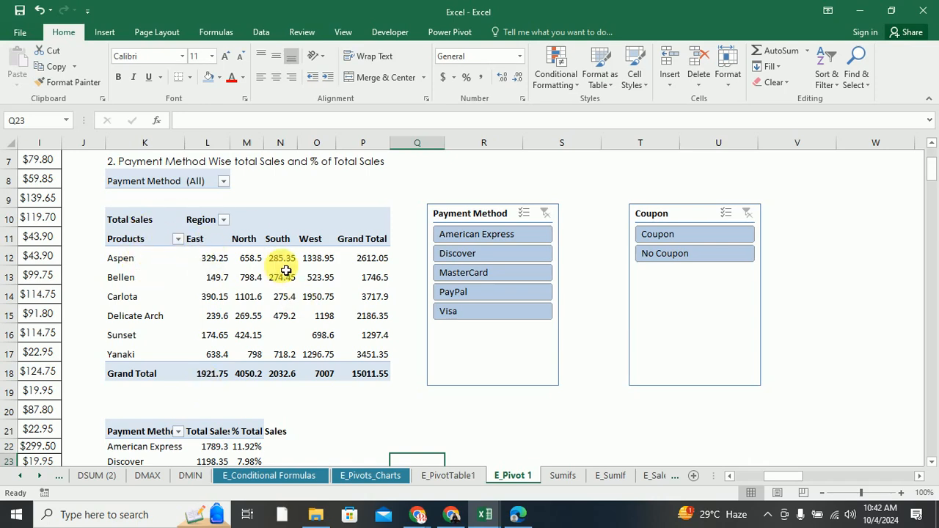
Connect the Payment Method slicer to PivotTable2 in addition to ProductRegionSales through its report connections
mouse_move(286, 271)
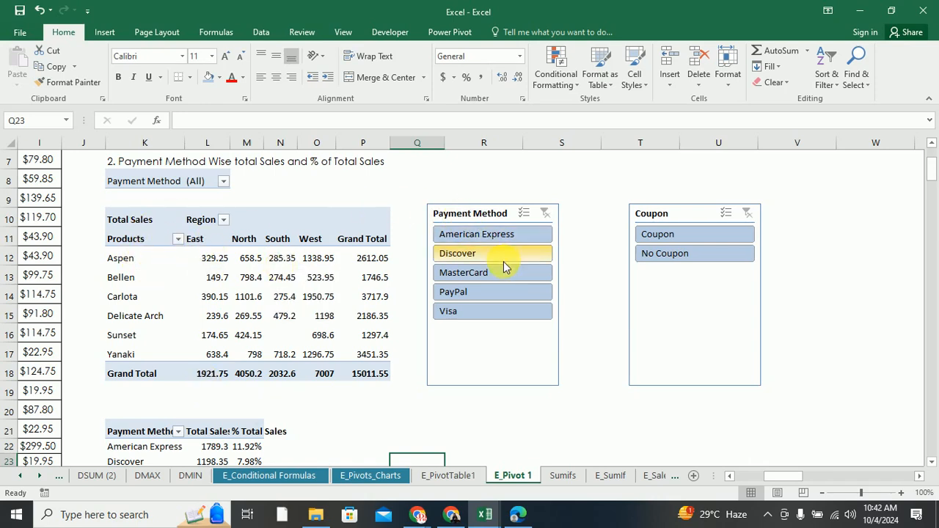
left_click(478, 219)
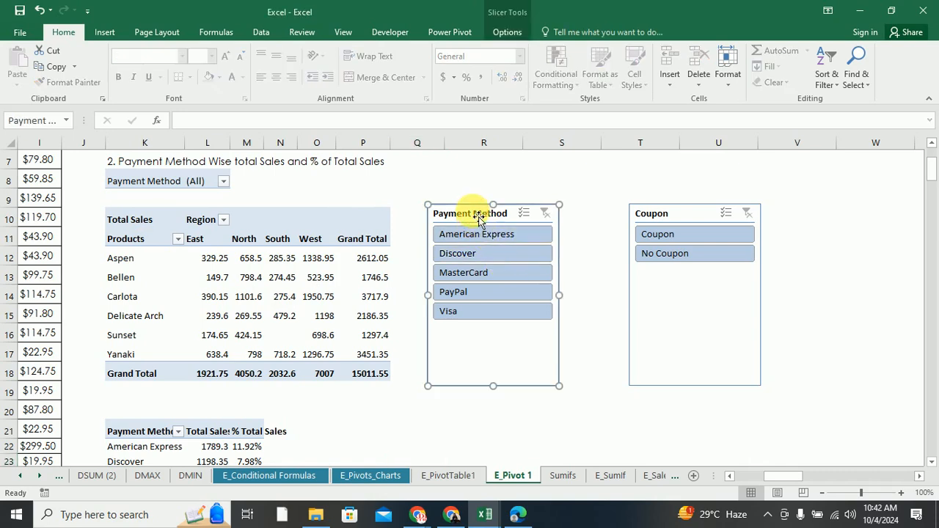
right_click(477, 217)
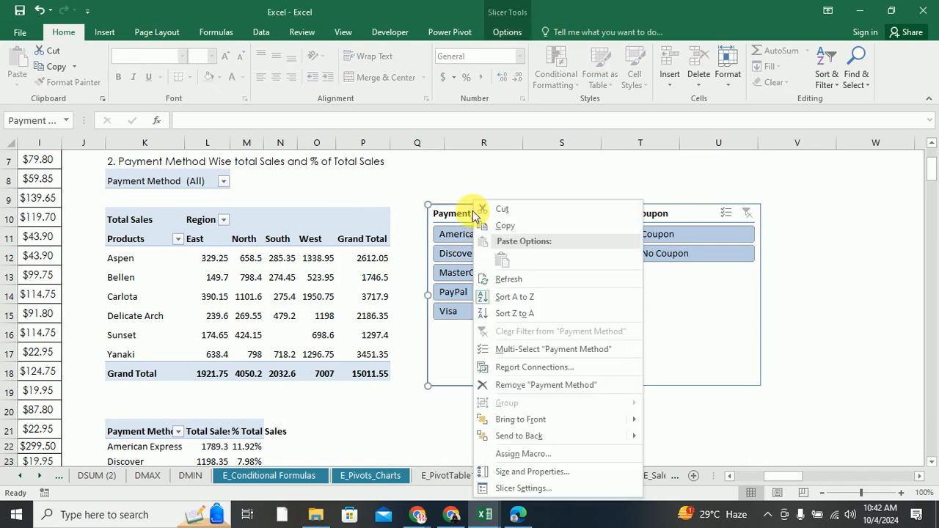
left_click(524, 367)
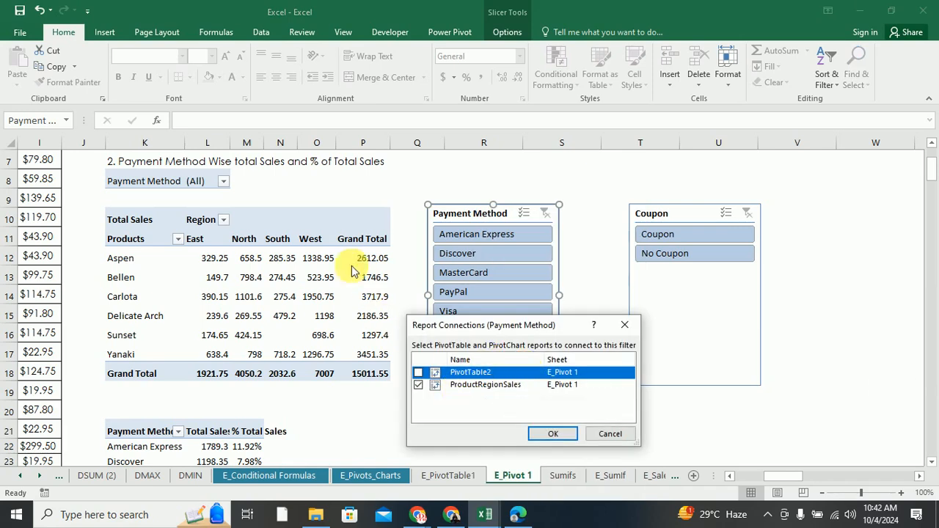
left_click(419, 374)
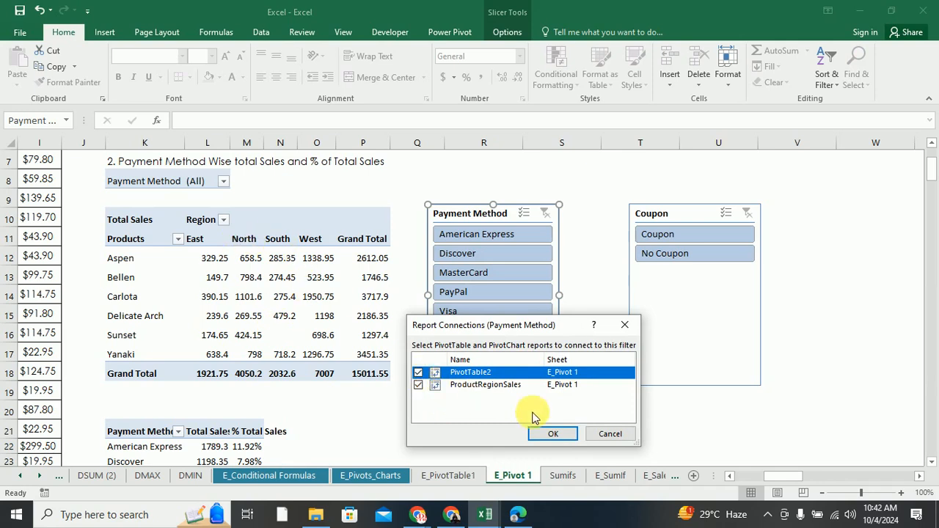
left_click(553, 434)
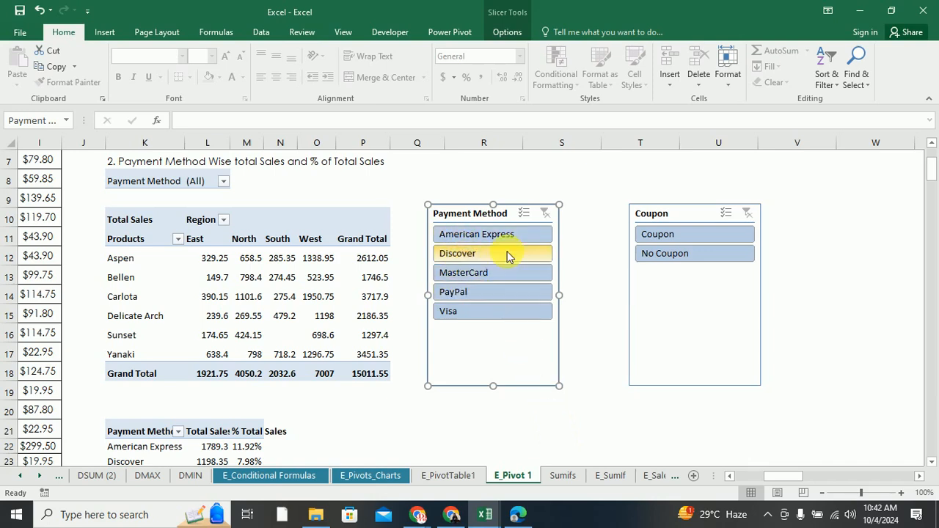
Test the Payment Method slicer on both PivotTables by filtering to each payment method in turn, and clear its filter
left_click(461, 240)
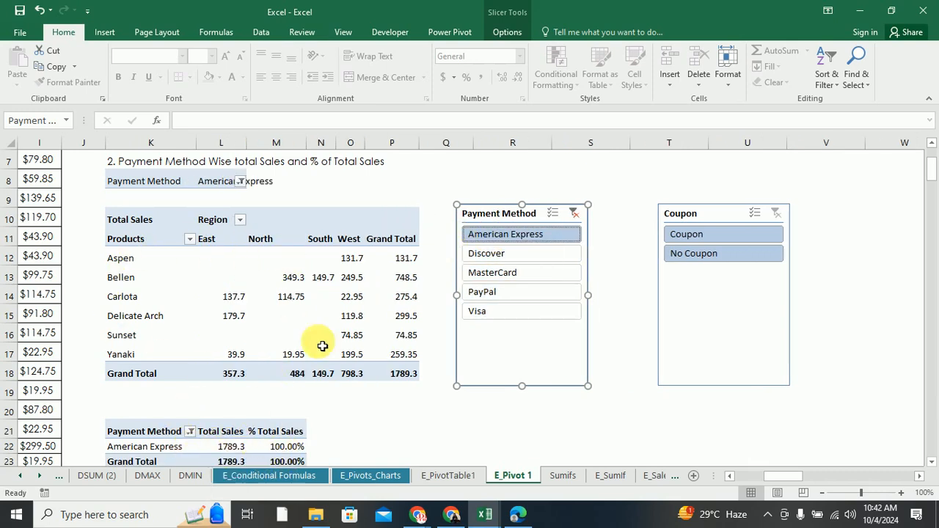
left_click(512, 255)
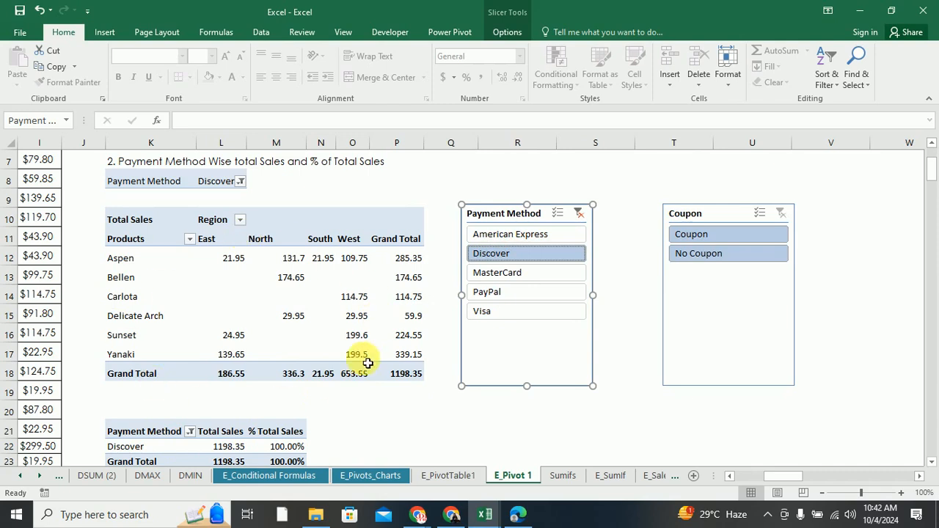
left_click(521, 279)
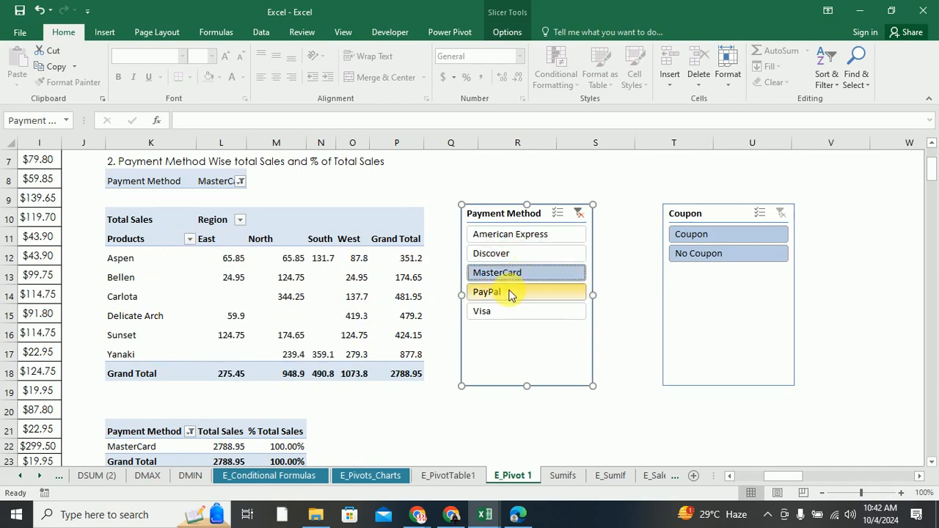
left_click(501, 299)
left_click(504, 314)
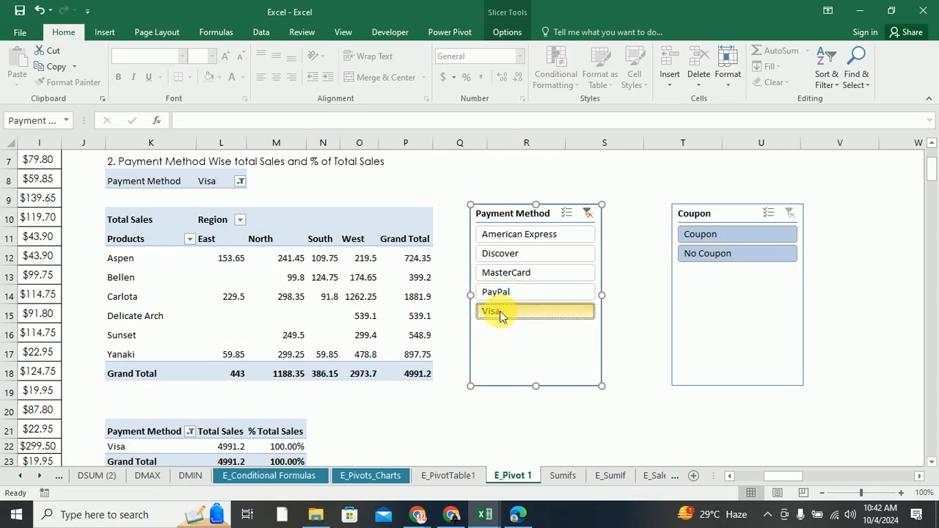
left_click(502, 294)
left_click(506, 274)
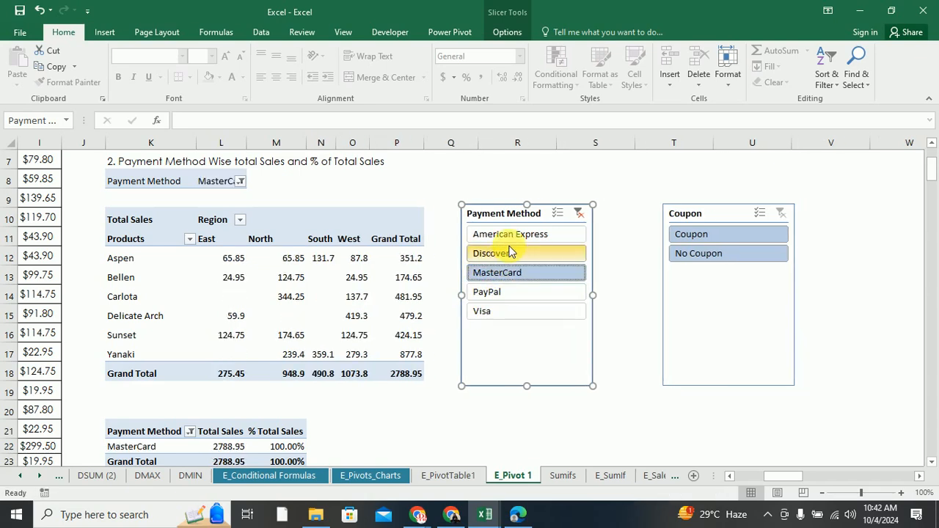
left_click(505, 253)
left_click(509, 236)
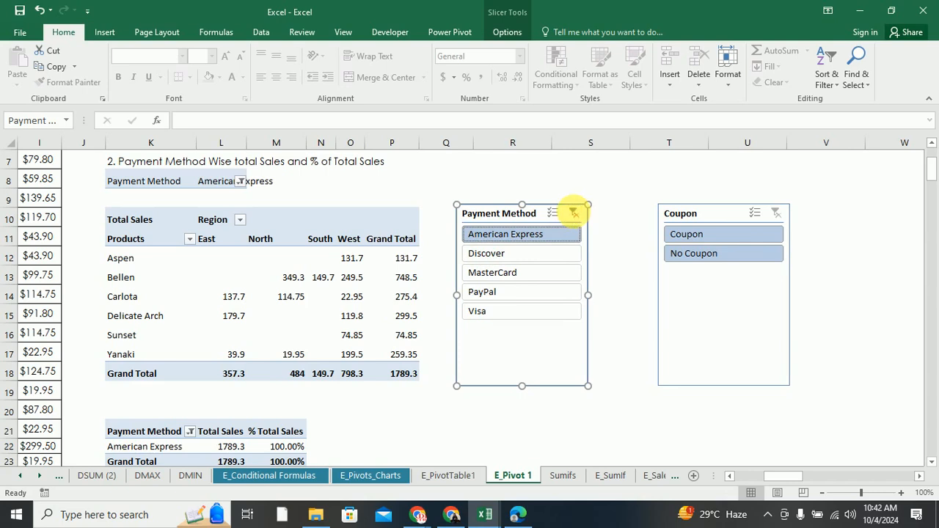
left_click(573, 213)
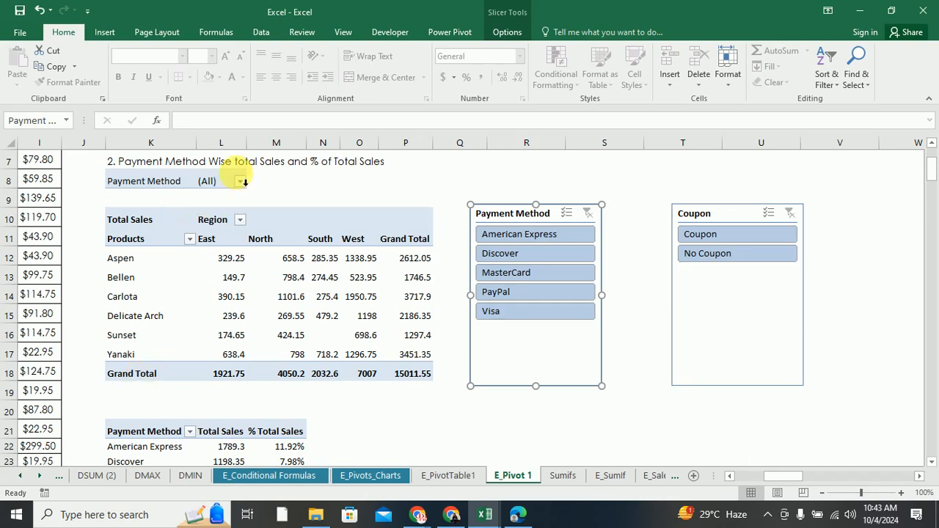
Set the Payment Method report filter above the product and region PivotTable to American Express only
left_click(240, 182)
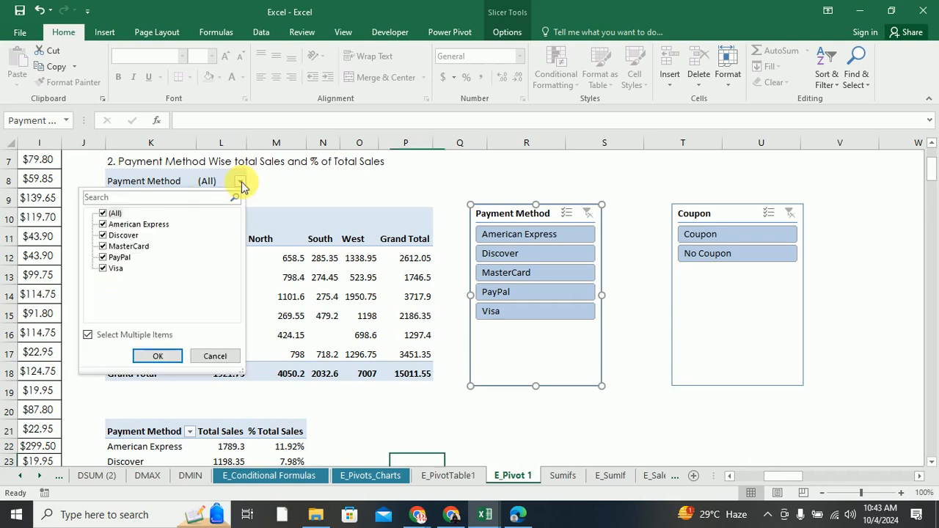
left_click(110, 214)
left_click(103, 214)
left_click(103, 225)
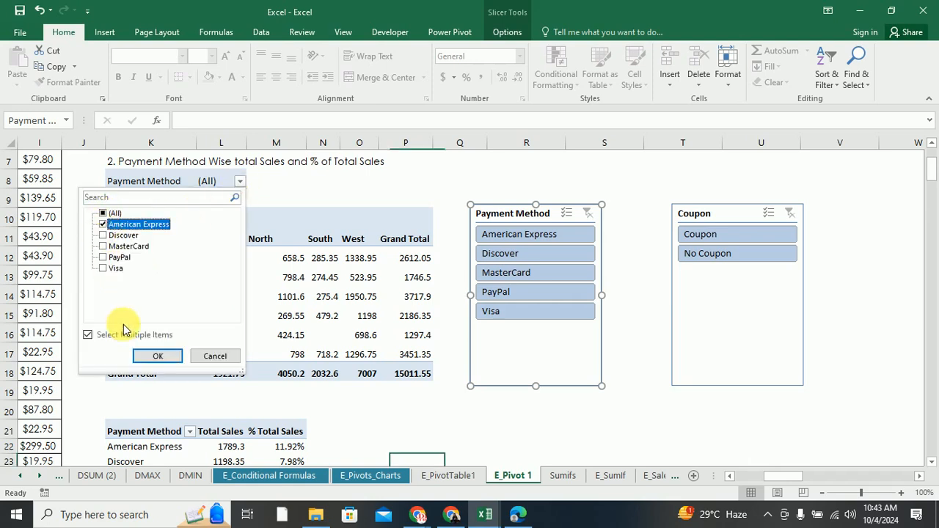
left_click(153, 356)
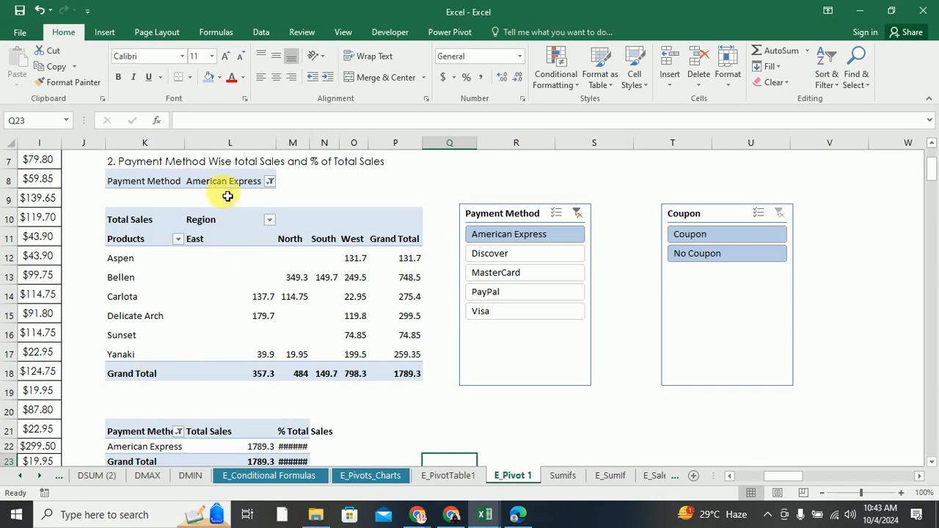
left_click(178, 240)
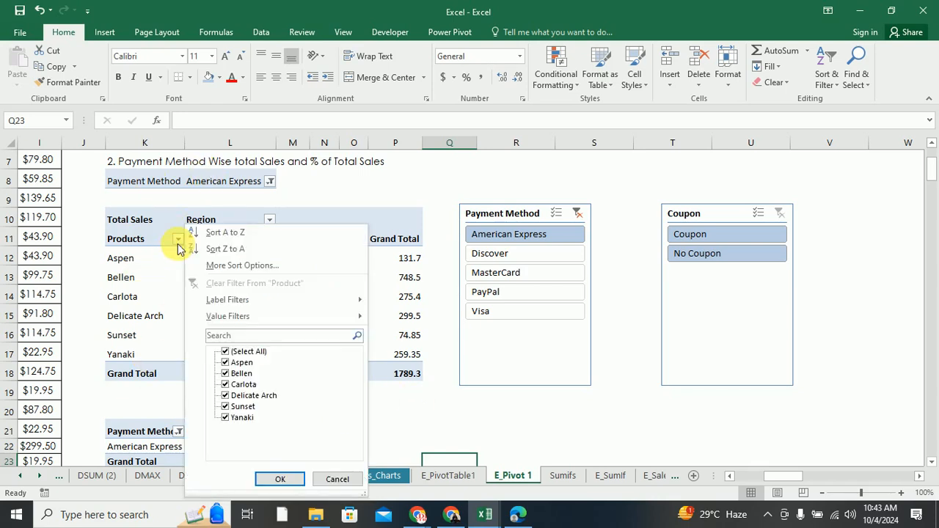
left_click(177, 244)
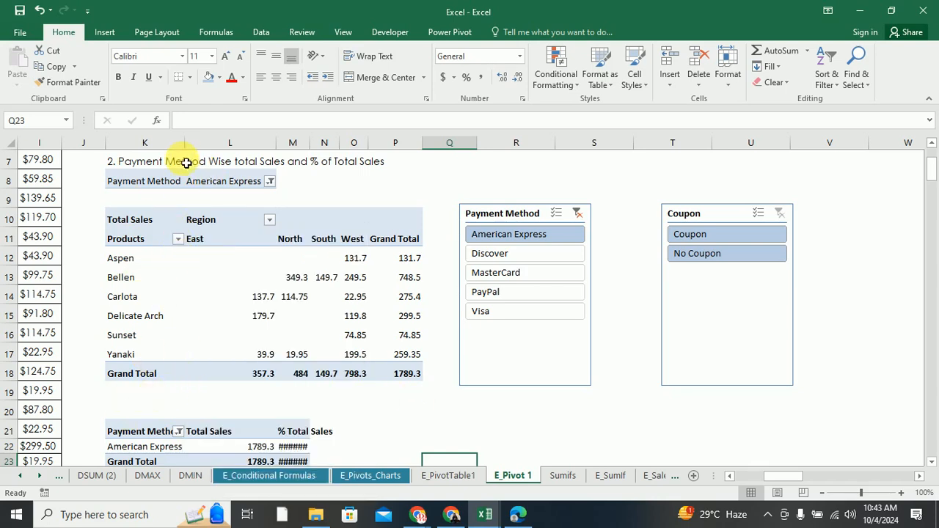
left_click(267, 187)
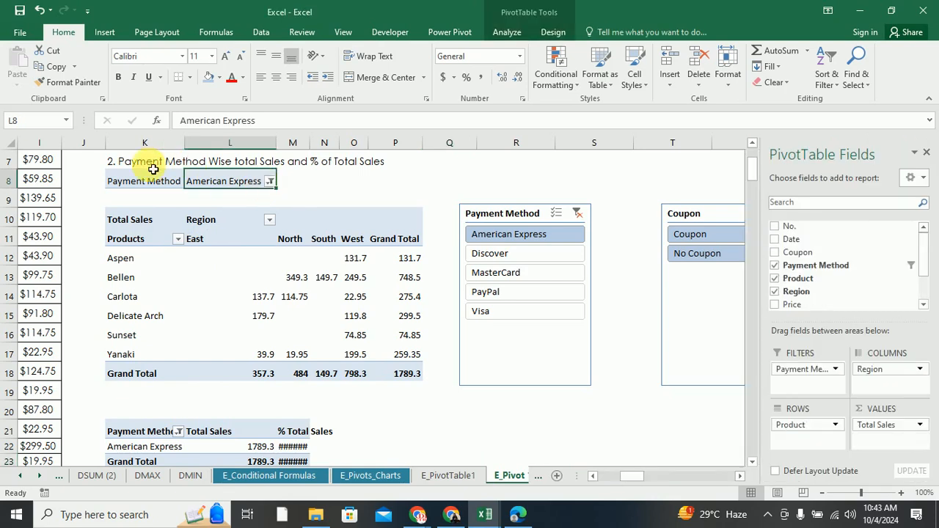
left_click(131, 162)
left_click(145, 187)
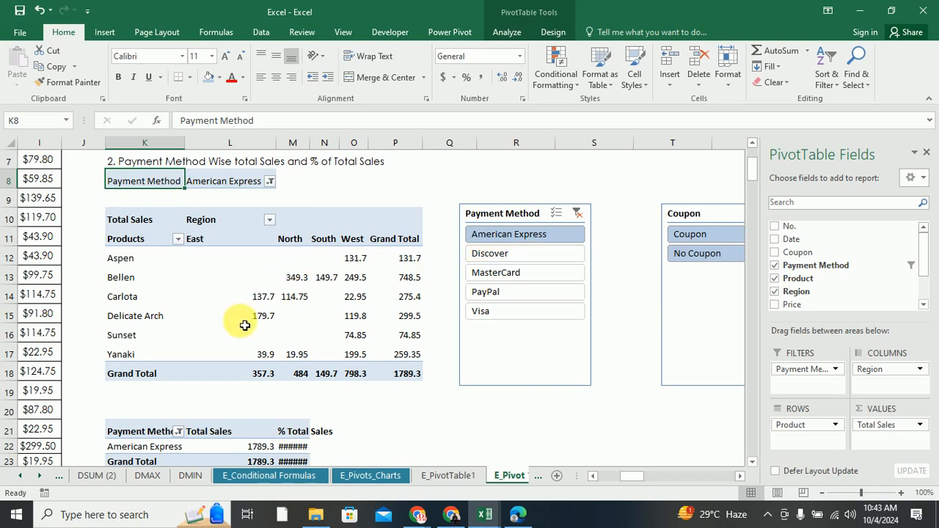
Select the two PivotTable task descriptions in cells K6:K7
scroll(293, 352, "up", 2)
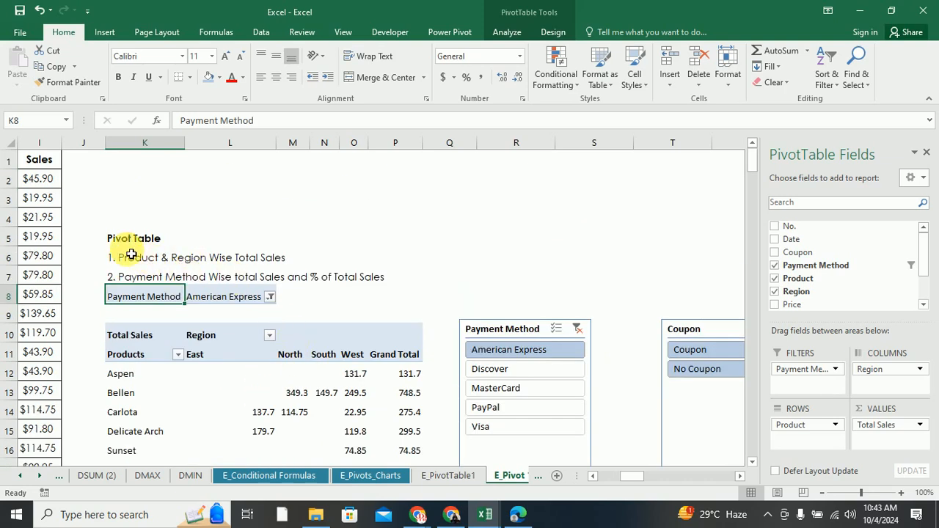
left_click_drag(134, 258, 179, 273)
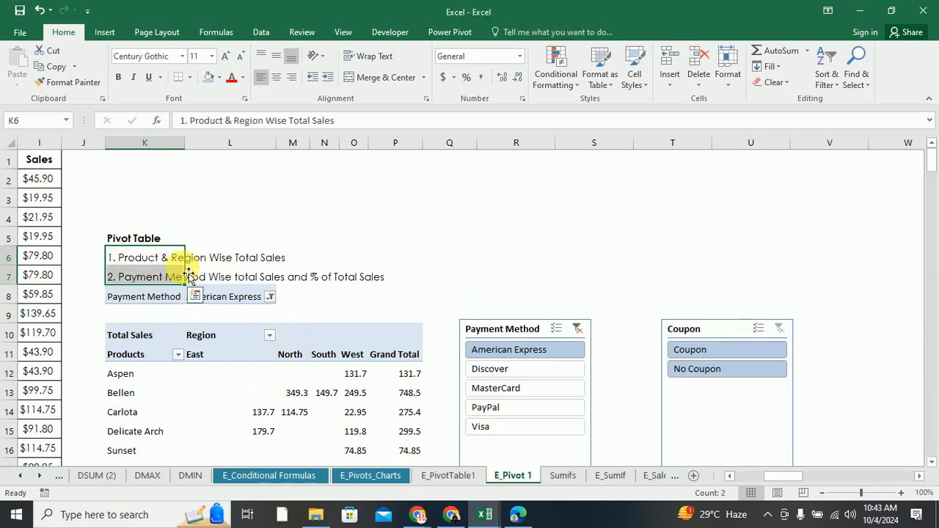